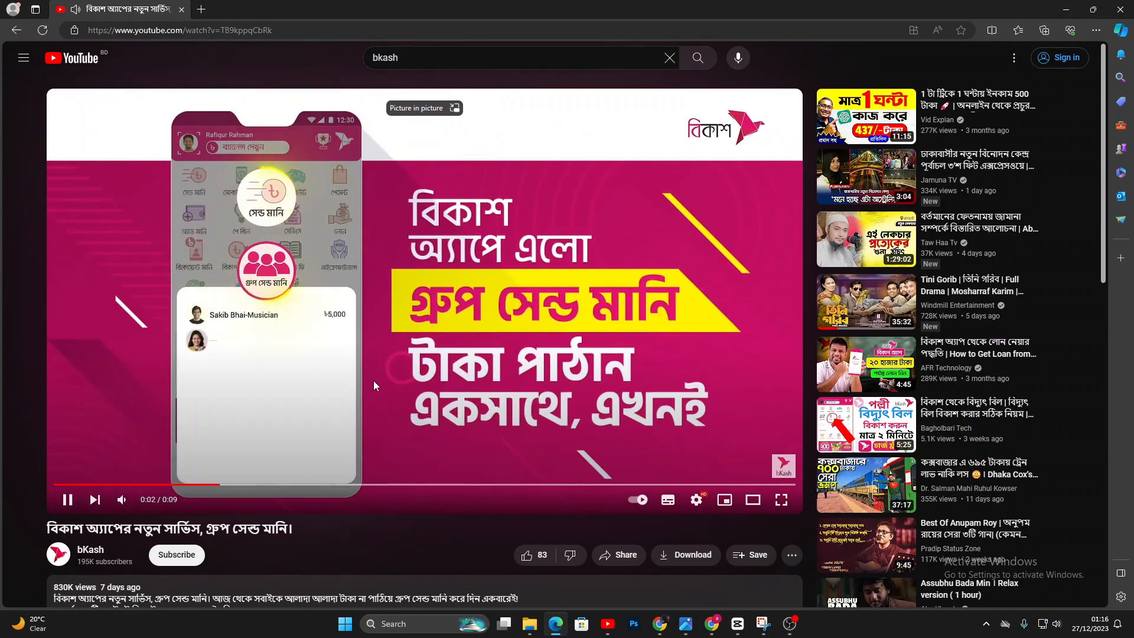
Play the bKash group send money promo on YouTube as a reference and pause it partway.
{"action": "left_click", "coordinate": [62, 506]}
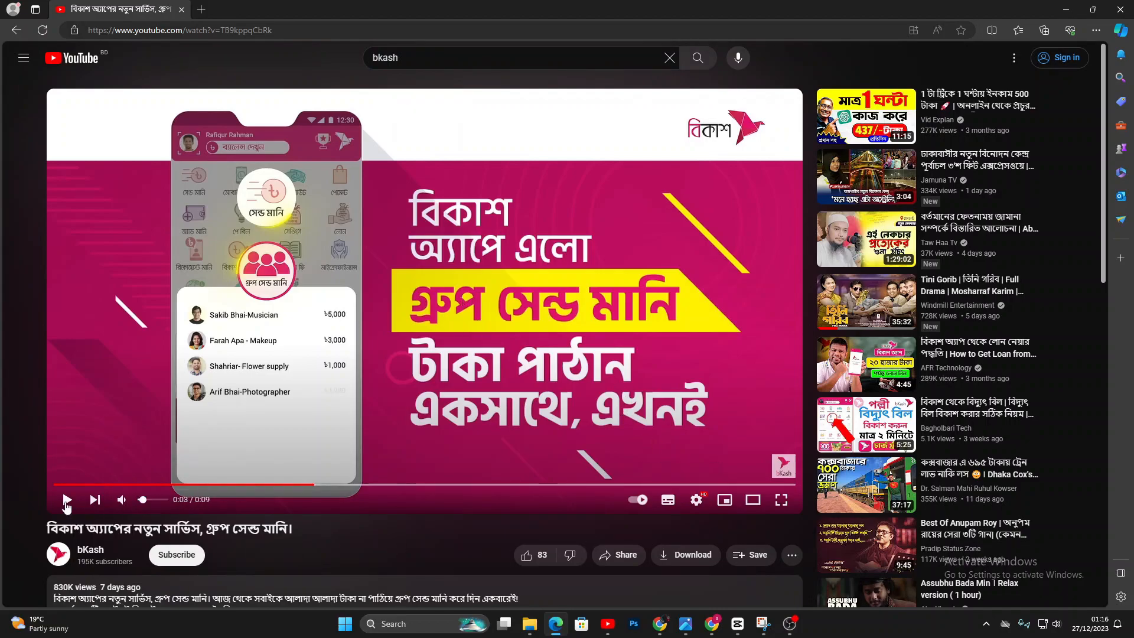
{"action": "left_click", "coordinate": [66, 503]}
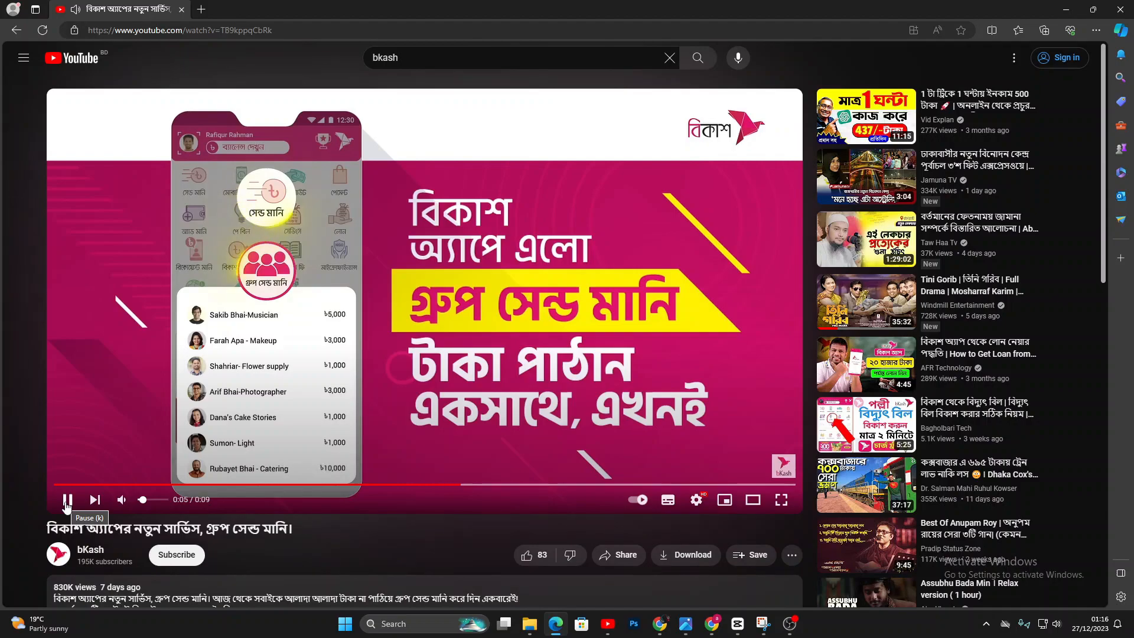
{"action": "left_click", "coordinate": [66, 504]}
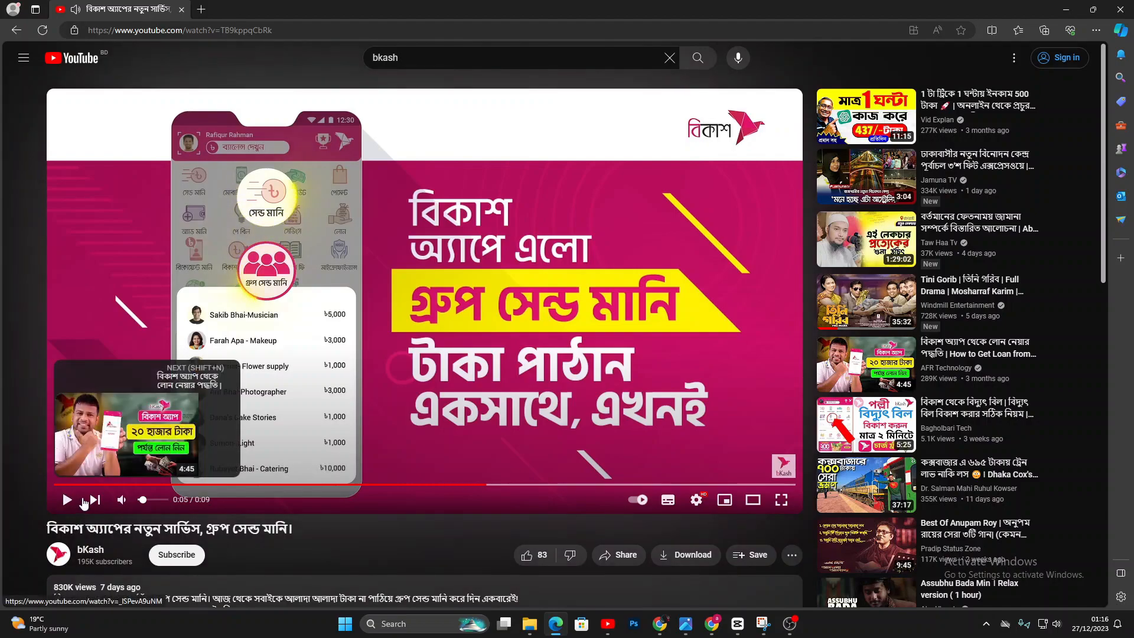
Switch to Canva and open the recent design Bkash Promotional Video.
{"action": "key", "text": "alt+Tab"}
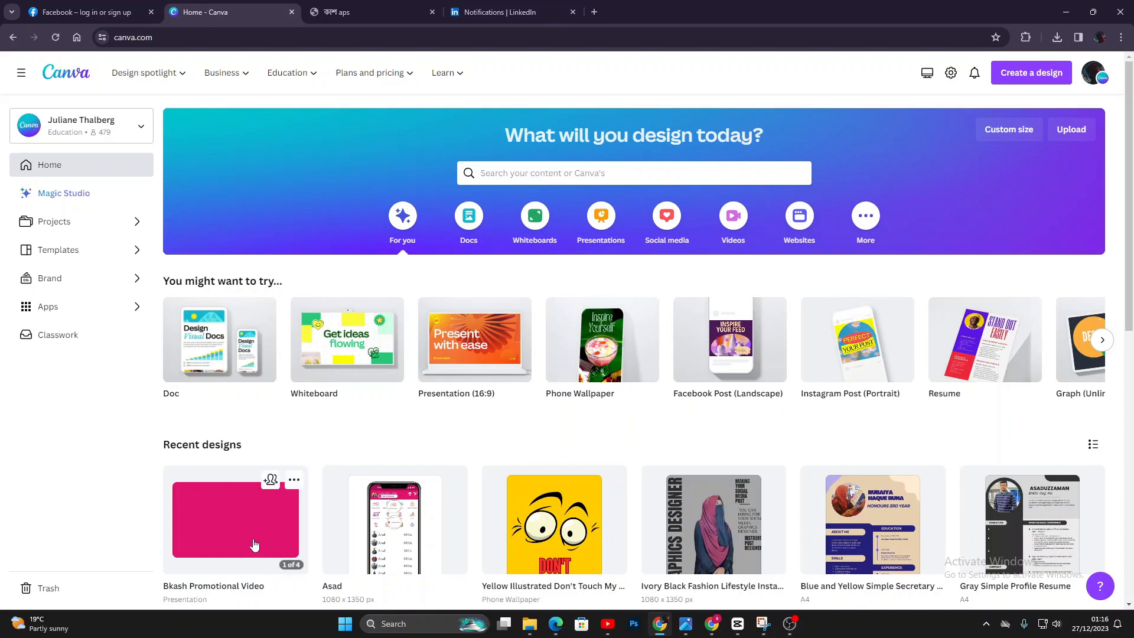
{"action": "left_click", "coordinate": [264, 477]}
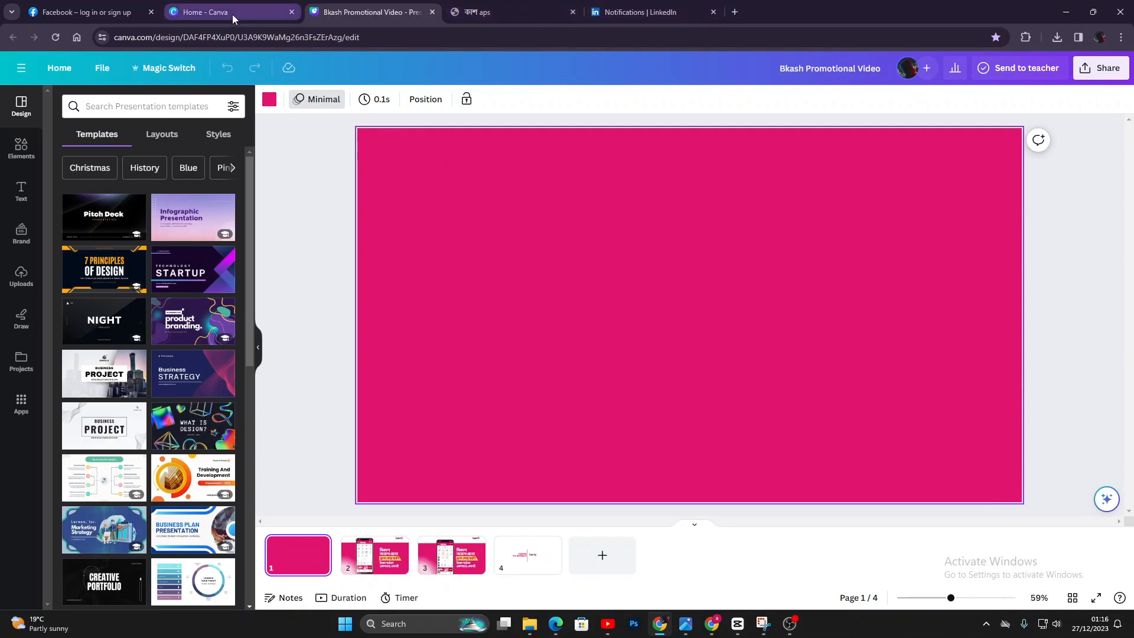
Open the Canva home page in a new browser tab and create a blank Presentation (16:9) design from it.
{"action": "right_click", "coordinate": [64, 71]}
{"action": "left_click", "coordinate": [98, 83]}
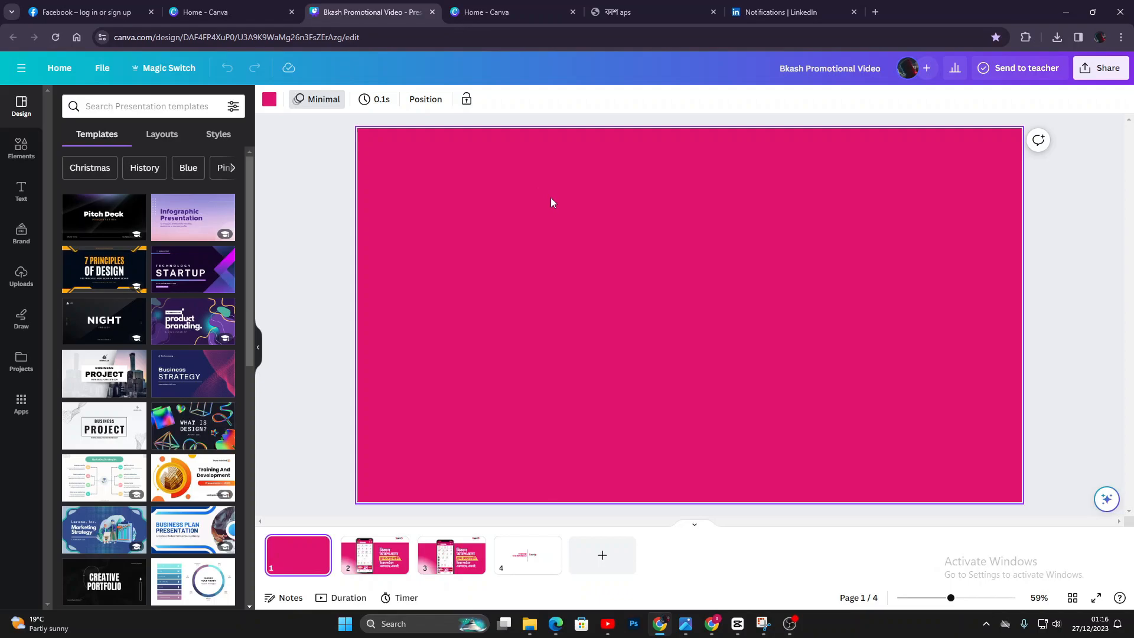
{"action": "left_click", "coordinate": [508, 12]}
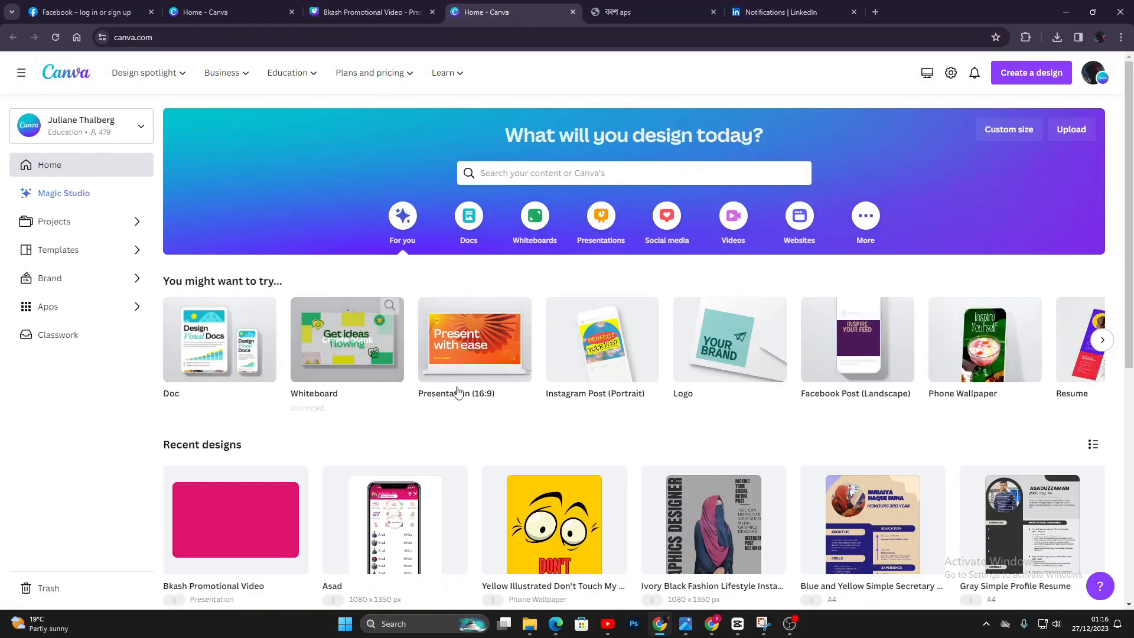
{"action": "left_click", "coordinate": [483, 370]}
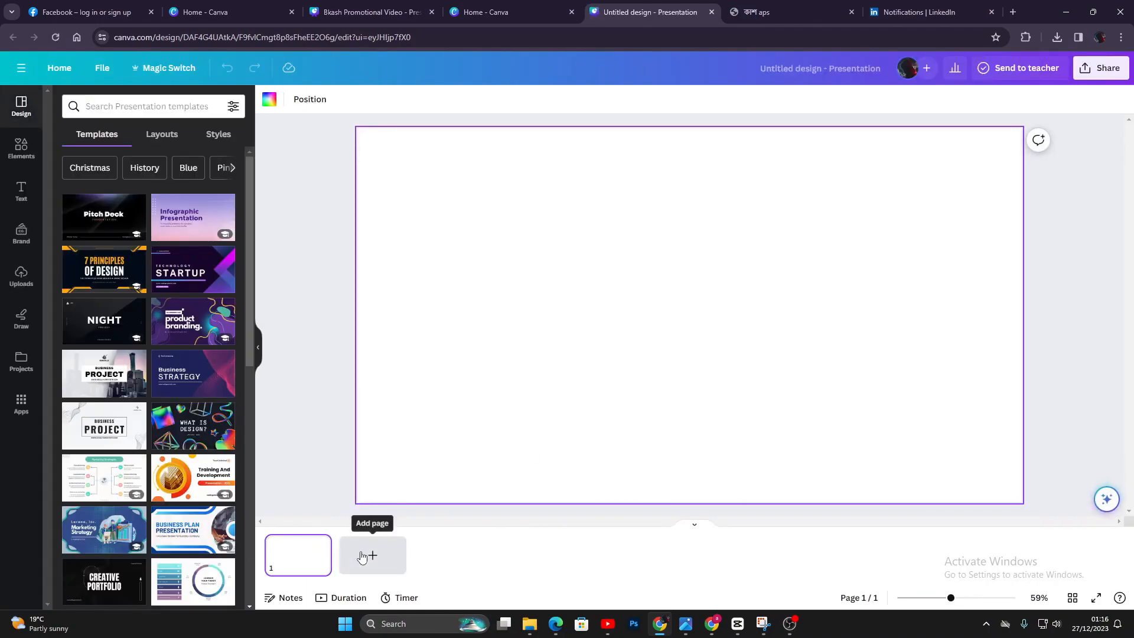
Review page 1 of the Bkash Promotional Video design and display its uploaded images.
{"action": "left_click", "coordinate": [375, 12]}
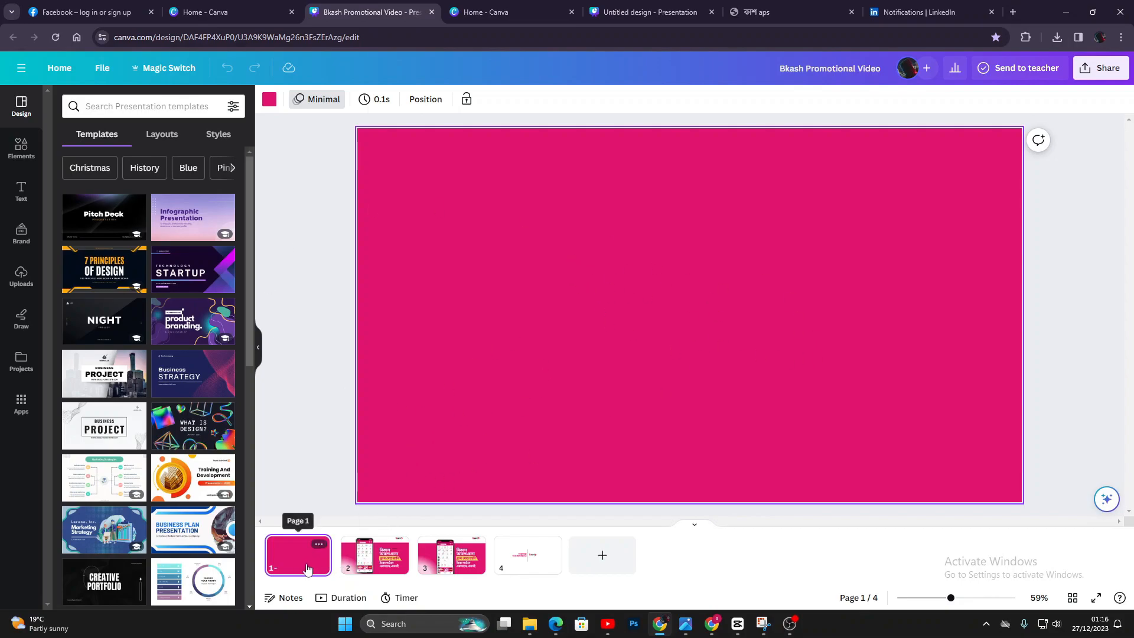
{"action": "left_click", "coordinate": [162, 134]}
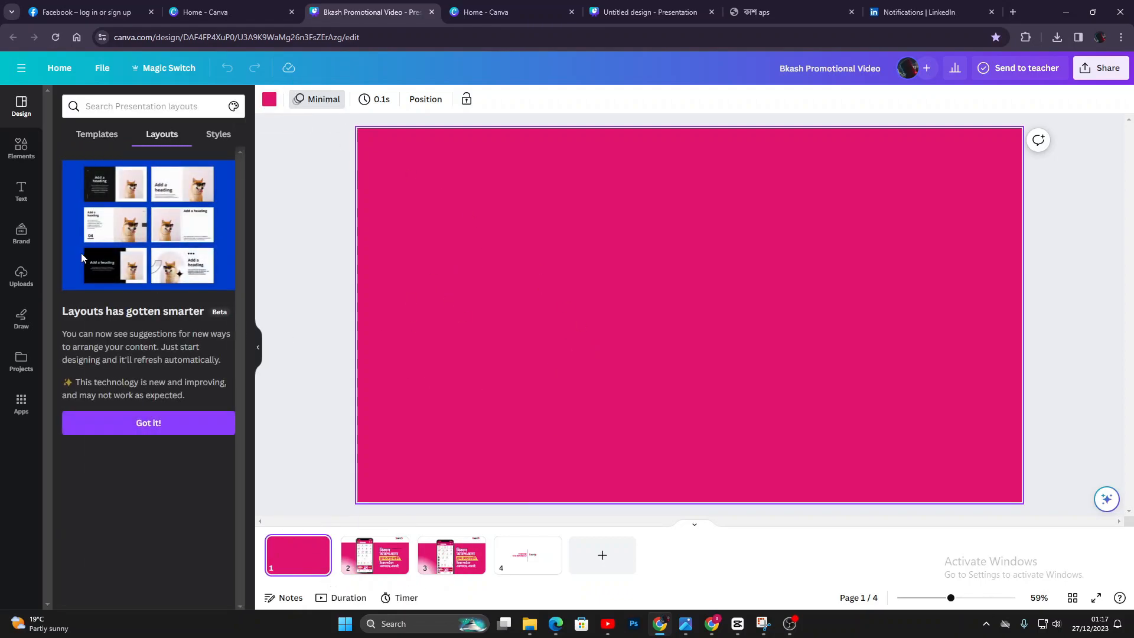
{"action": "left_click", "coordinate": [21, 277]}
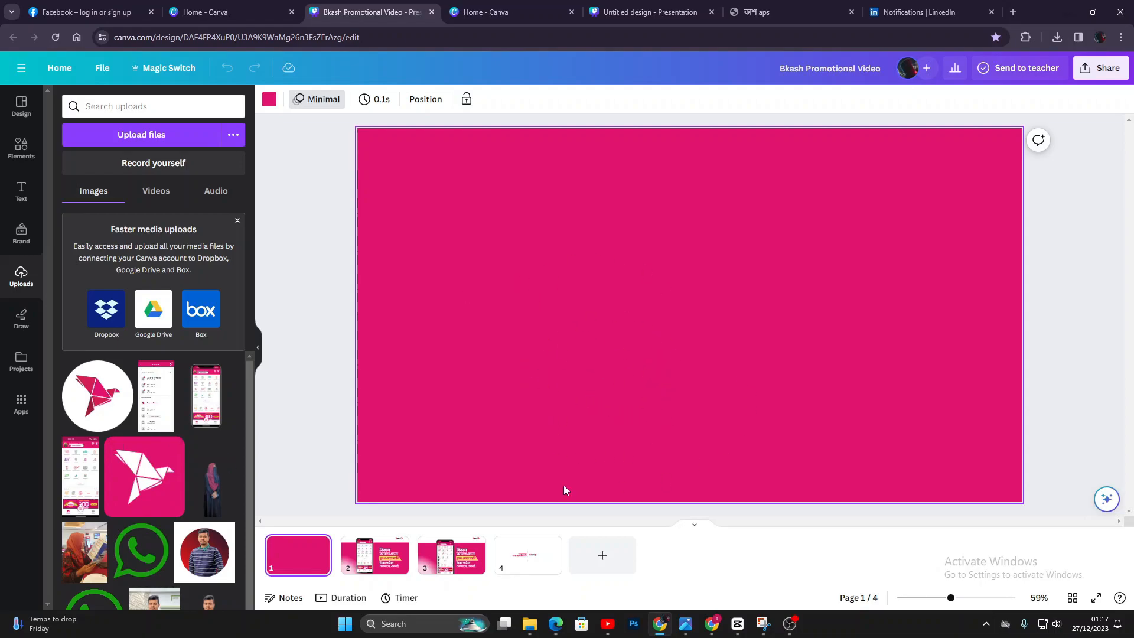
Place the uploaded pink bKash bird logo on page 1 of the untitled presentation, enlarged near the page centre.
{"action": "left_click", "coordinate": [664, 13]}
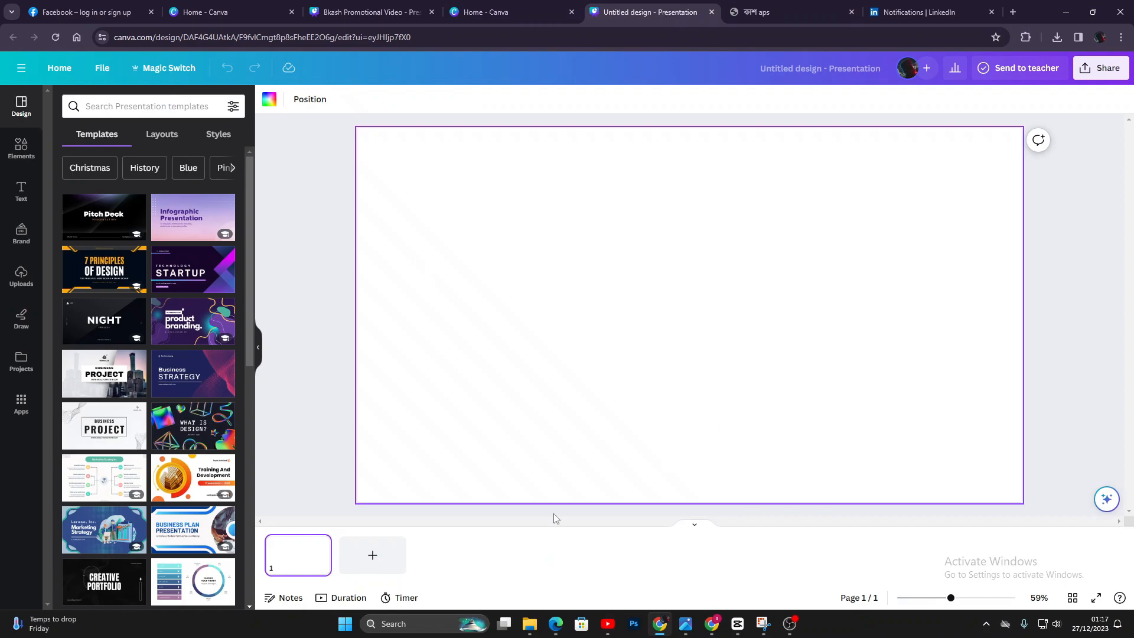
{"action": "left_click", "coordinate": [21, 277]}
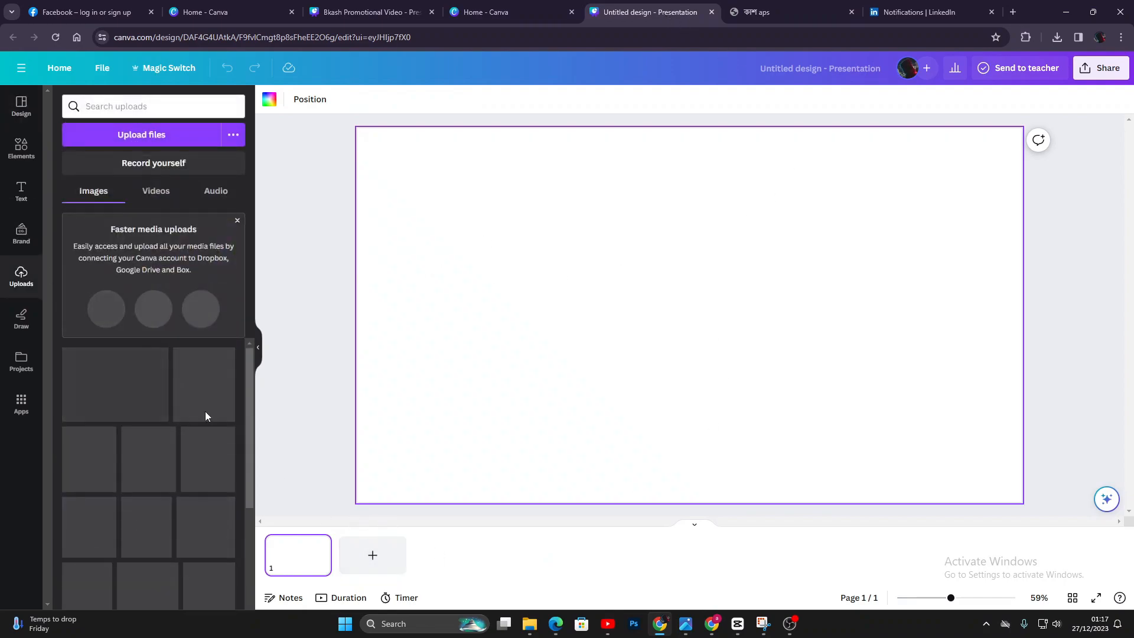
{"action": "left_click", "coordinate": [144, 476]}
{"action": "left_click_drag", "start_coordinate": [669, 365], "coordinate": [699, 334]}
{"action": "left_click_drag", "start_coordinate": [728, 371], "coordinate": [653, 393]}
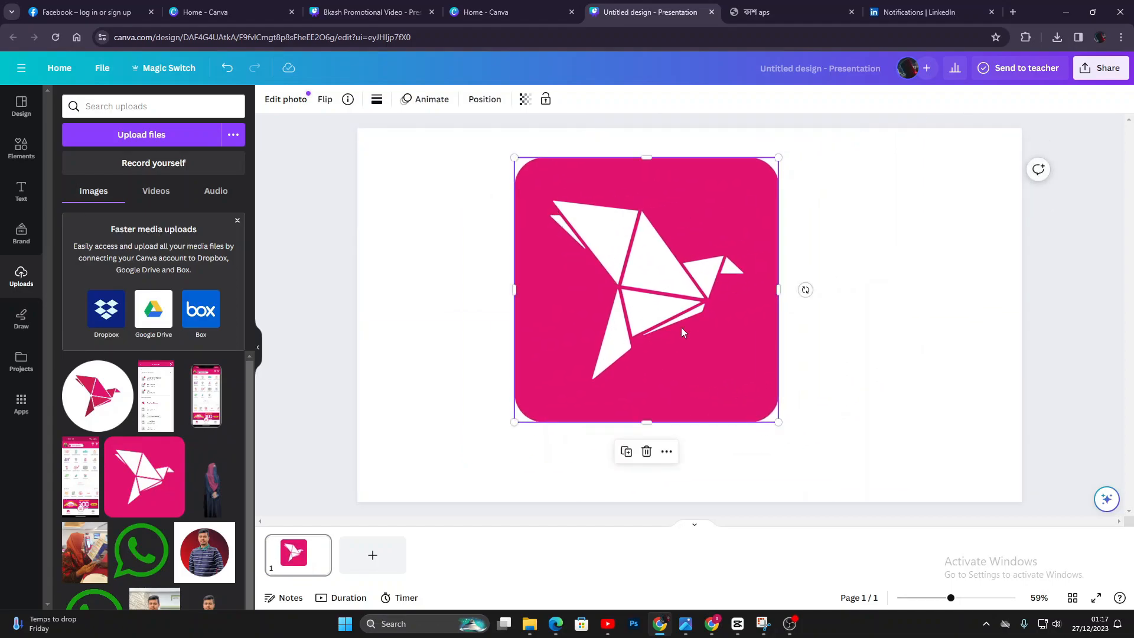
Set the page background to the pink photo colour taken from the bKash logo.
{"action": "left_click", "coordinate": [400, 211]}
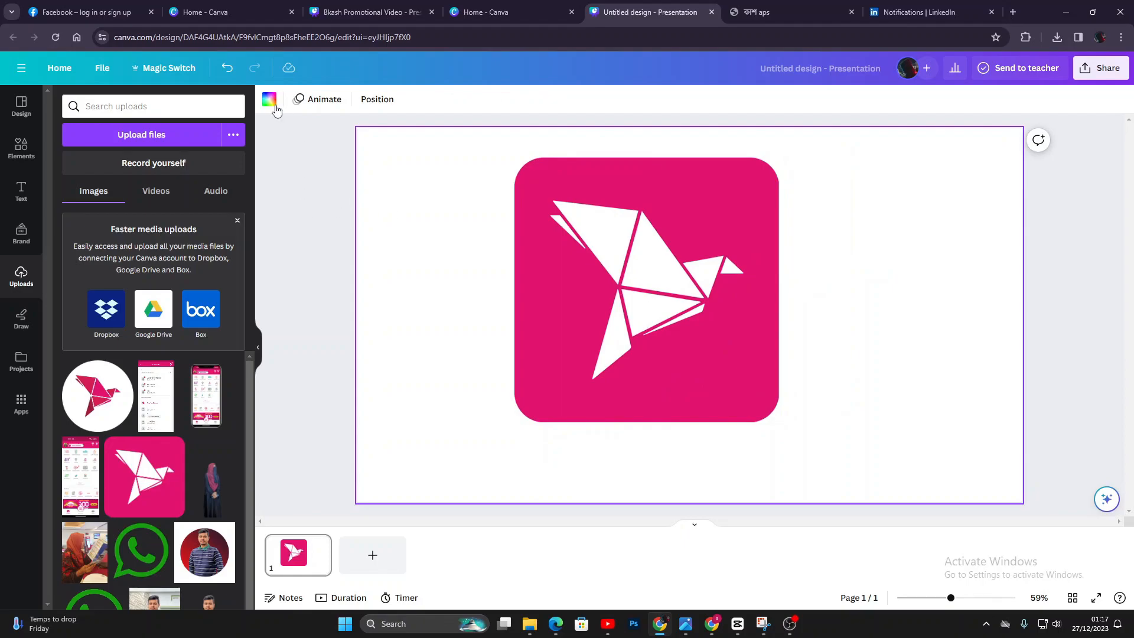
{"action": "left_click", "coordinate": [269, 100]}
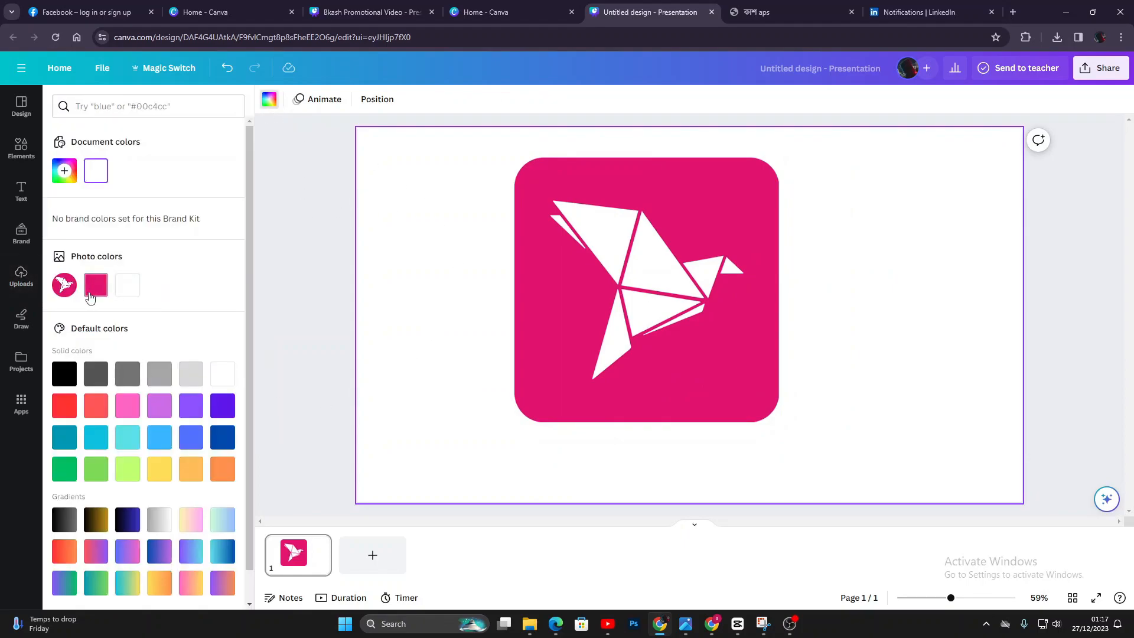
{"action": "left_click", "coordinate": [96, 286]}
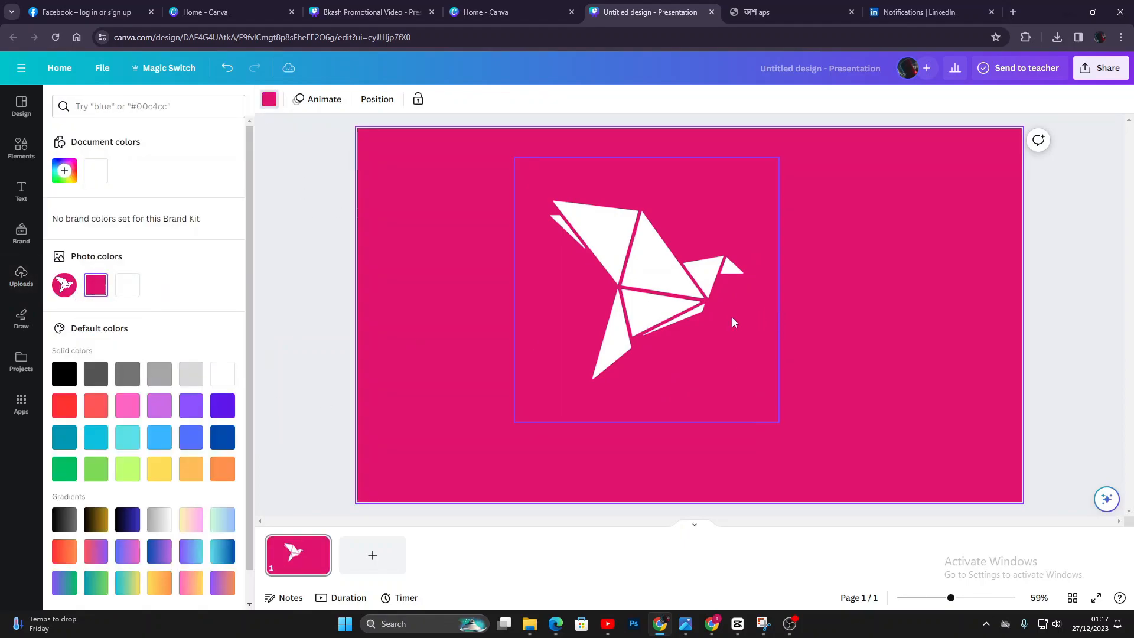
Delete the bKash logo from page 1 and add a second page with the same pink background.
{"action": "left_click", "coordinate": [648, 303]}
{"action": "key", "text": "Delete"}
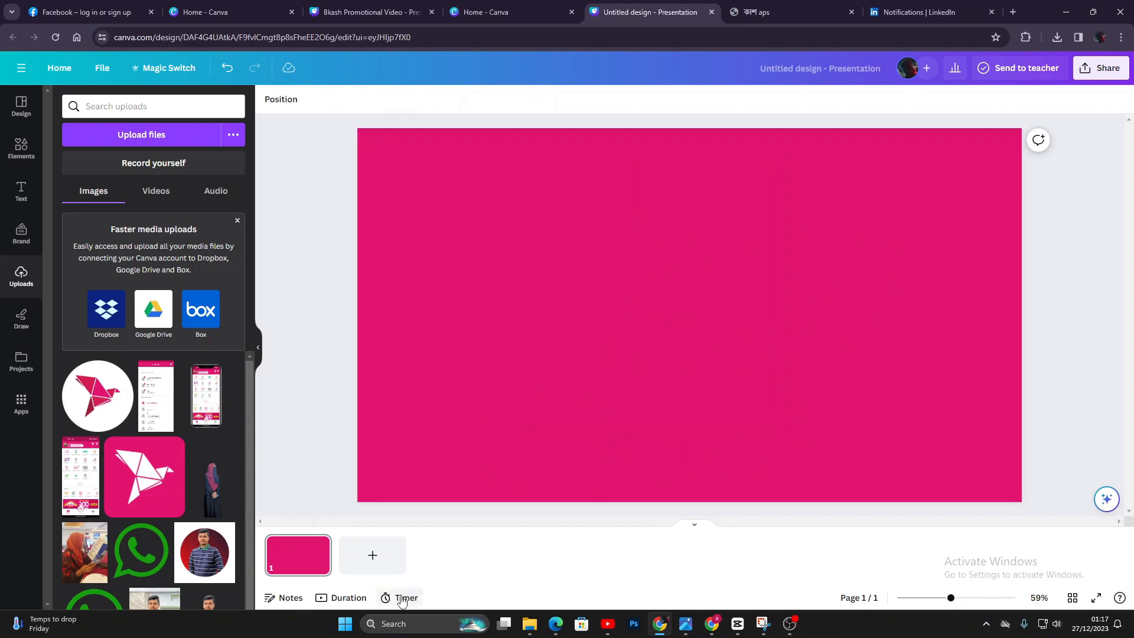
{"action": "left_click", "coordinate": [373, 556]}
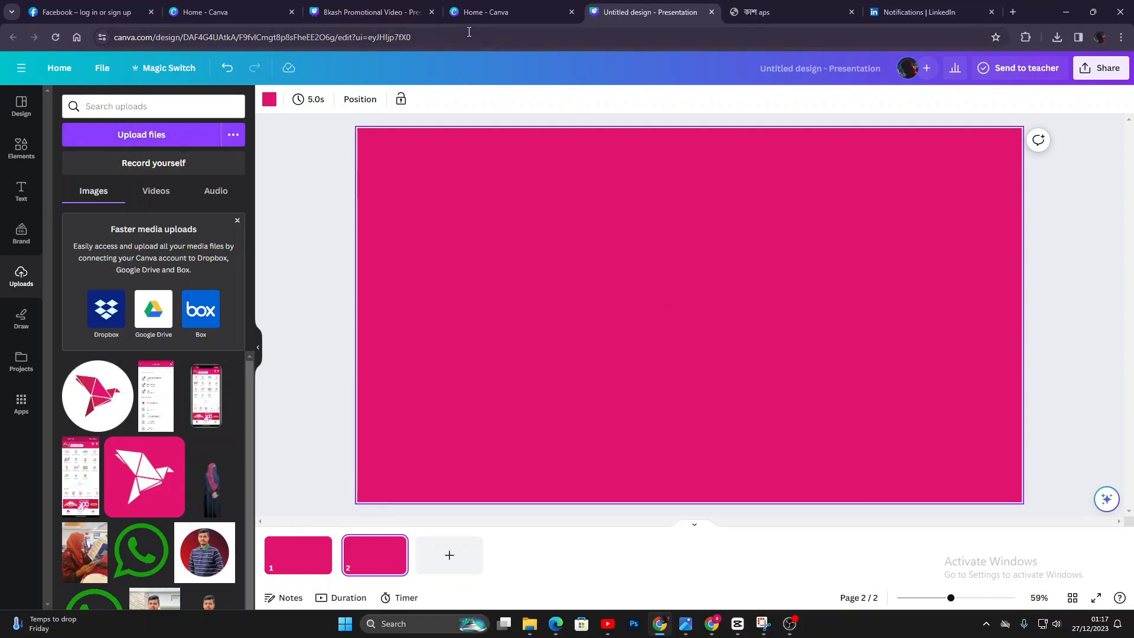
{"action": "left_click", "coordinate": [372, 12]}
{"action": "left_click", "coordinate": [248, 13]}
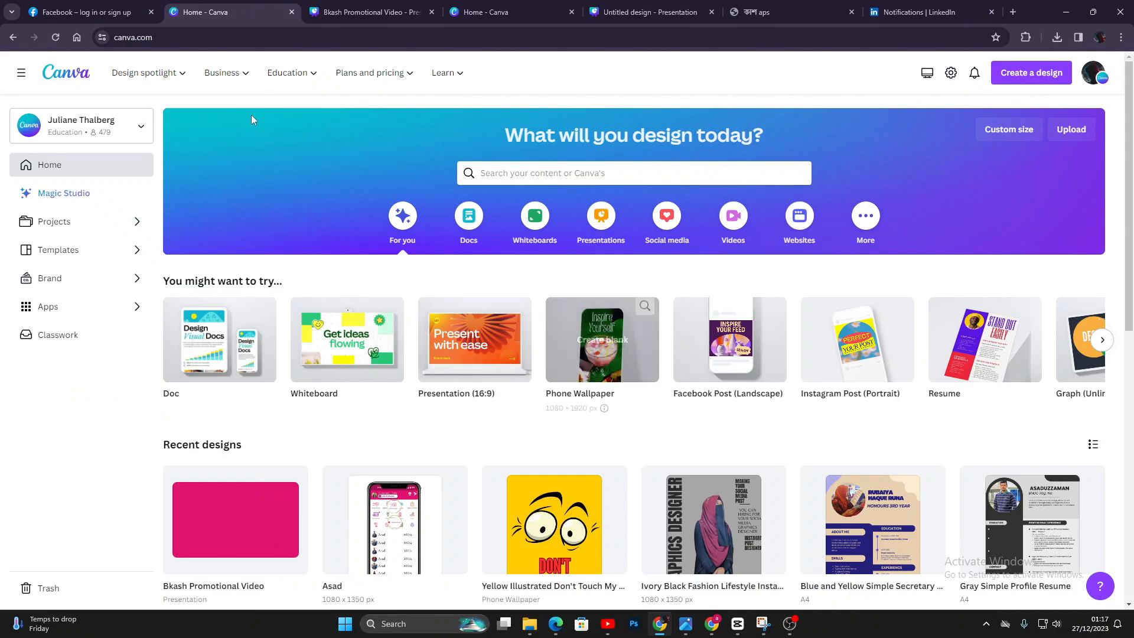
{"action": "left_click", "coordinate": [490, 9]}
{"action": "left_click", "coordinate": [641, 11]}
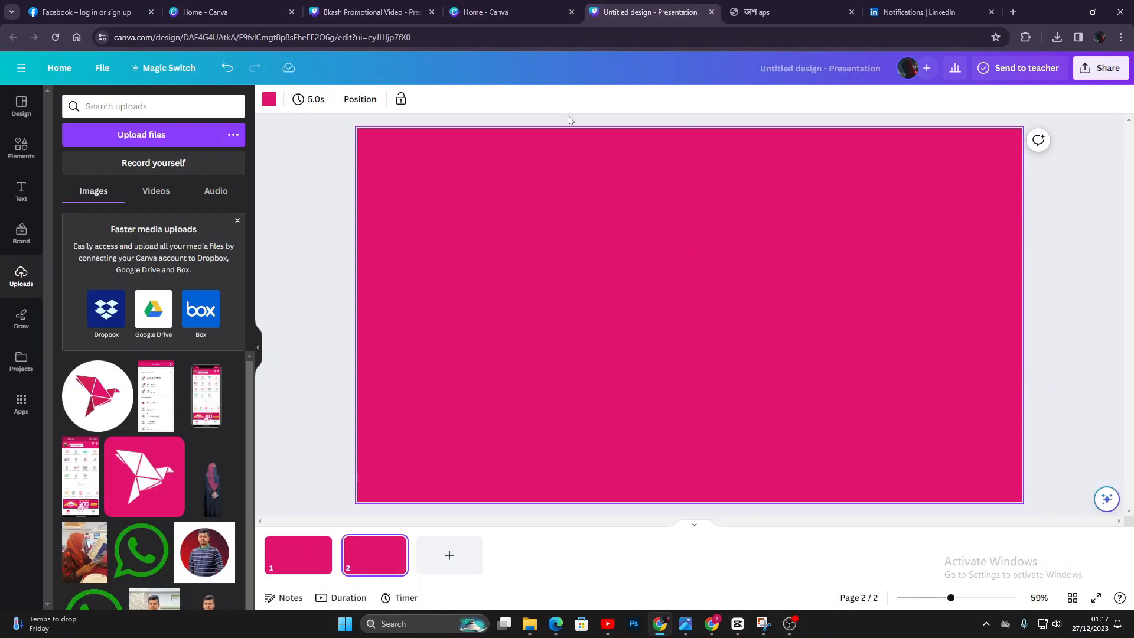
Copy the headline "বিকাশ অ্যাপে এলো" from page 2 of the Bkash Promotional Video design.
{"action": "left_click", "coordinate": [359, 10]}
{"action": "left_click", "coordinate": [374, 556]}
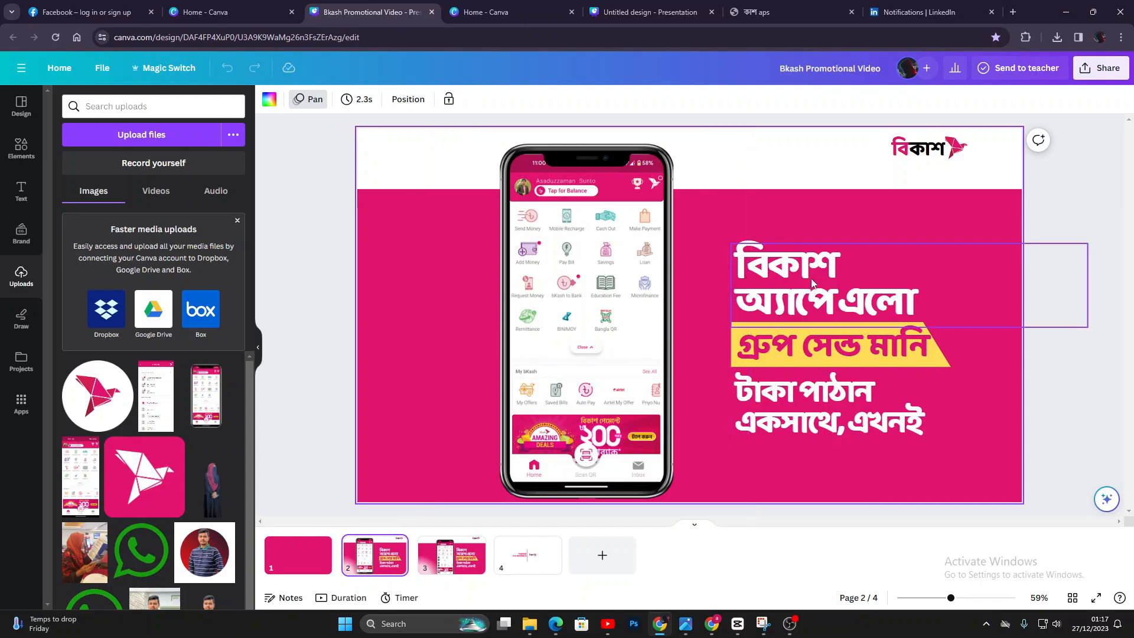
{"action": "left_click", "coordinate": [858, 298]}
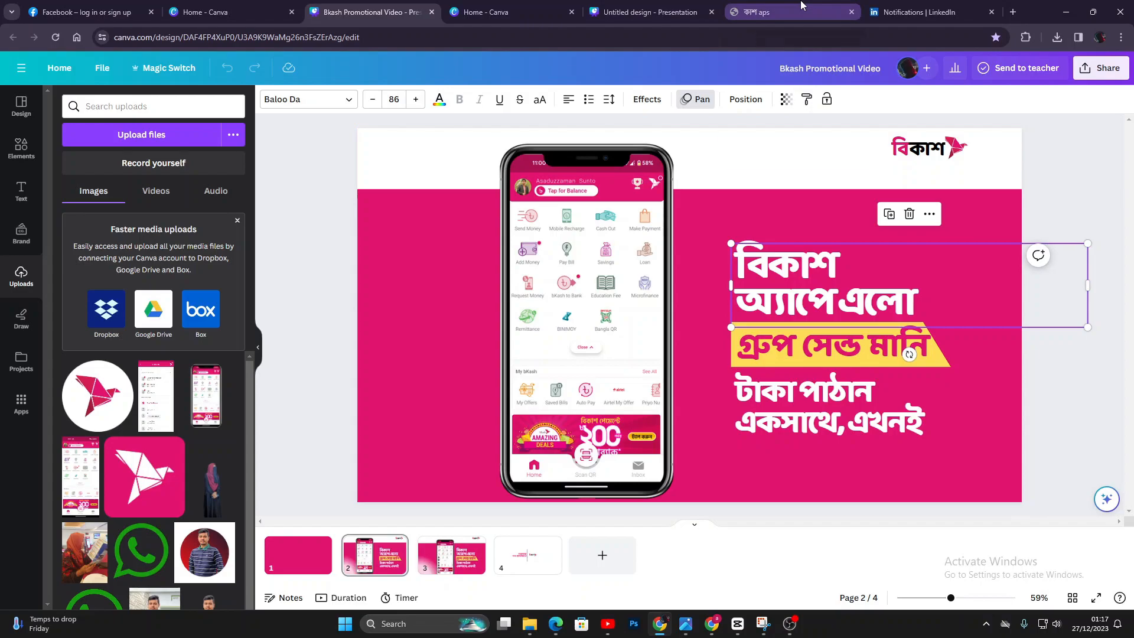
{"action": "left_click", "coordinate": [509, 11]}
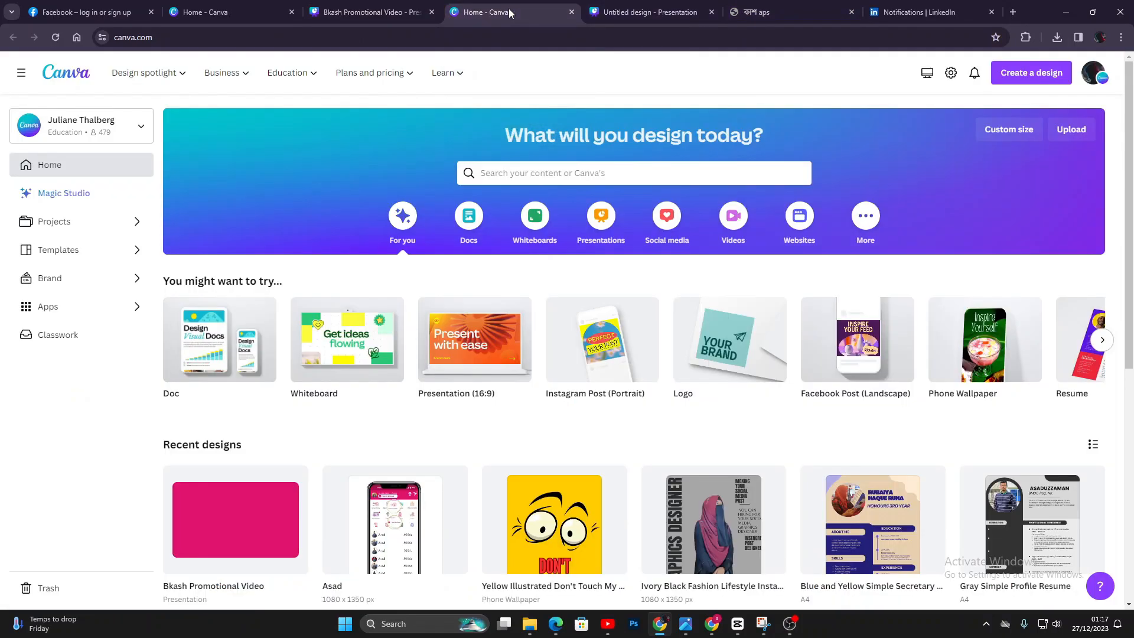
{"action": "left_click", "coordinate": [372, 12]}
Close the PDF tab and paste the copied headline onto page 2 of the untitled presentation, moving it slightly up in the page's right half.
{"action": "left_click", "coordinate": [744, 7]}
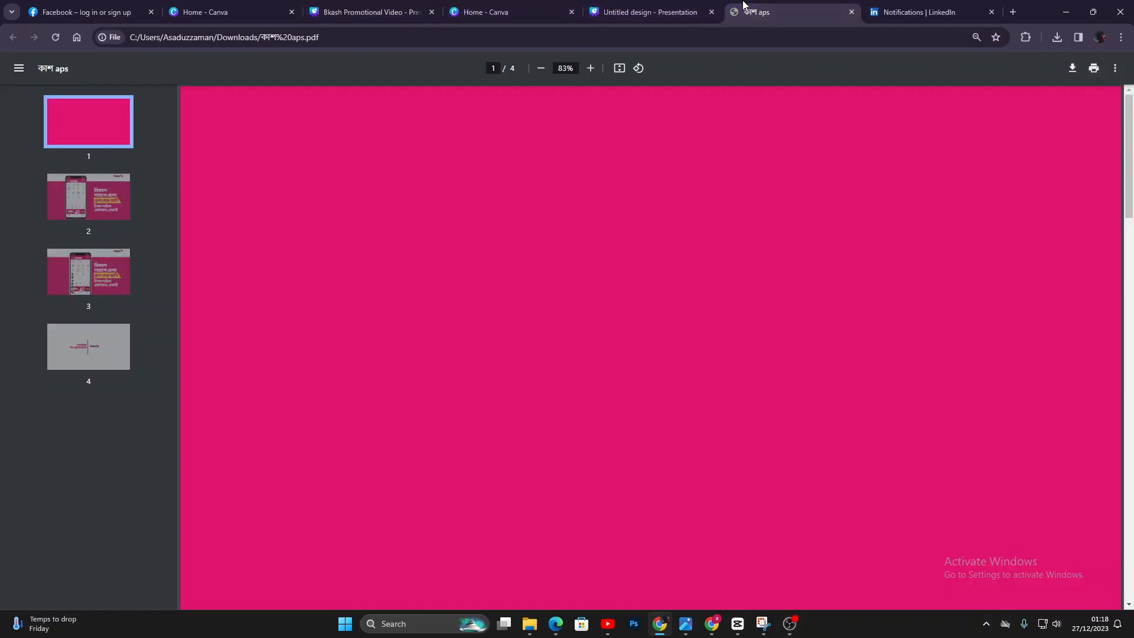
{"action": "left_click", "coordinate": [852, 12]}
{"action": "left_click", "coordinate": [658, 14]}
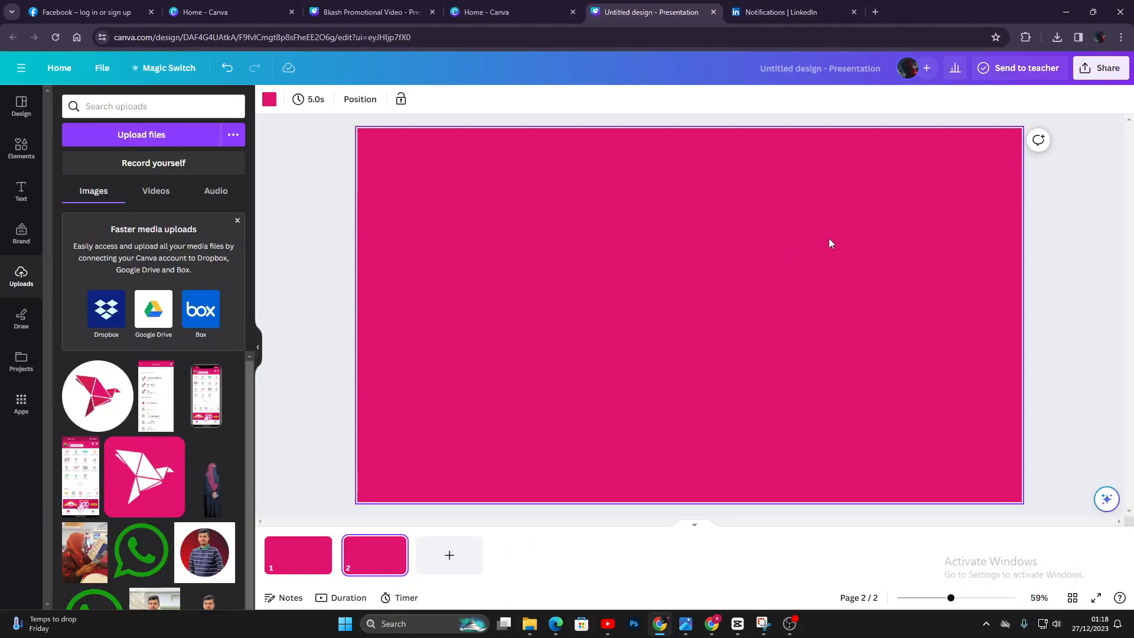
{"action": "type", "text": "বিকাশ অ্যাপেএলো"}
{"action": "left_click_drag", "start_coordinate": [836, 298], "coordinate": [836, 262]}
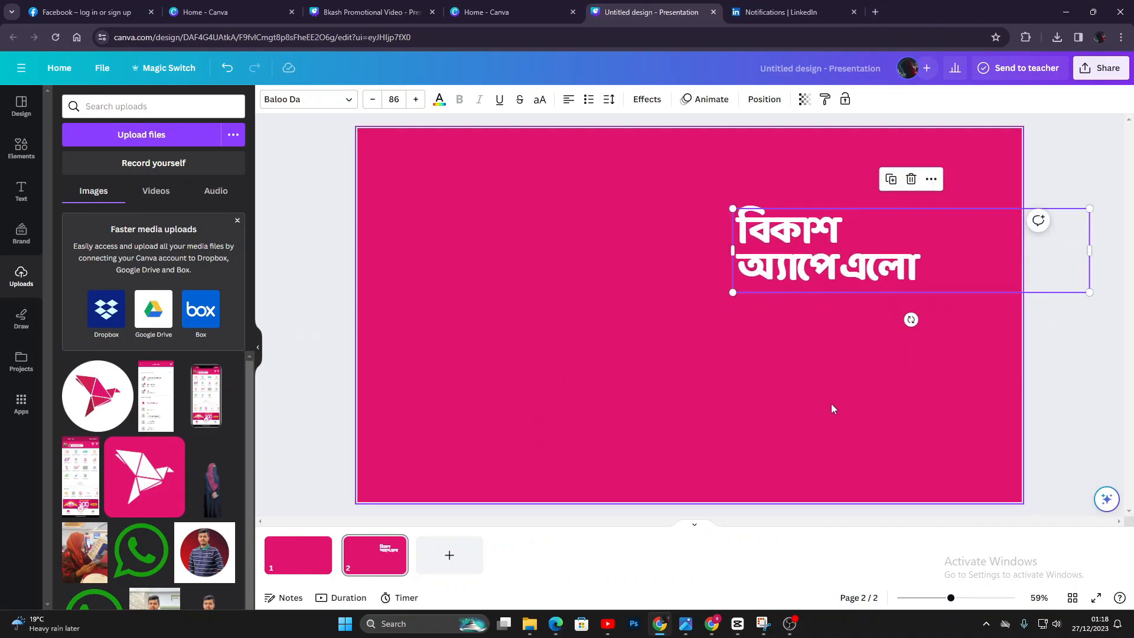
Examine the yellow highlighted line below the headline in the Bkash Promotional Video design and return to the untitled presentation.
{"action": "left_click", "coordinate": [364, 11]}
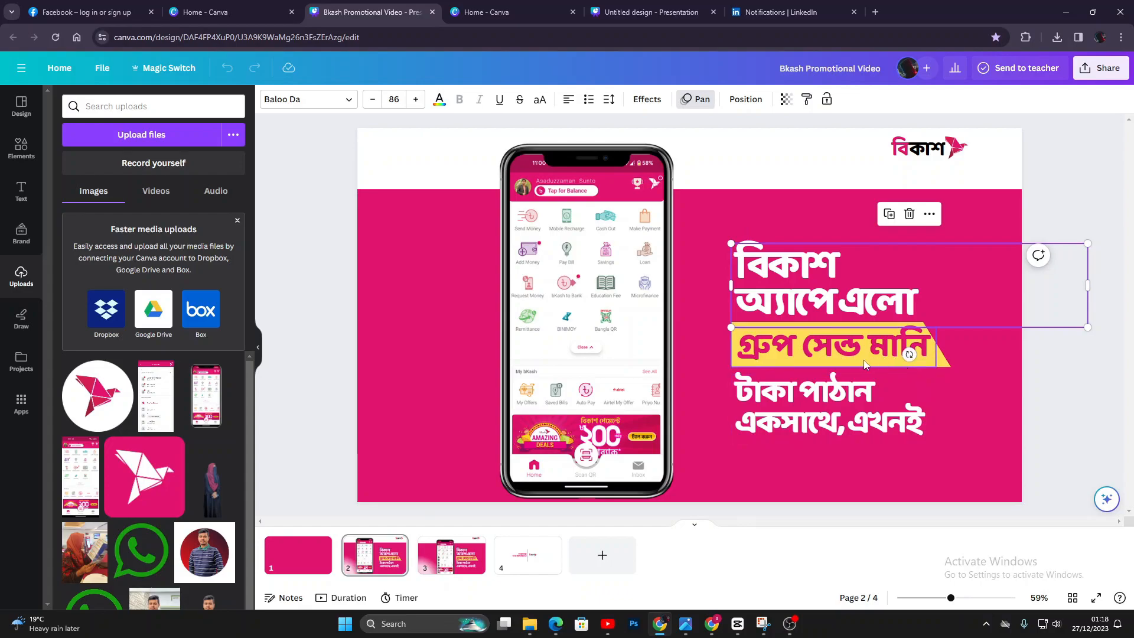
{"action": "left_click", "coordinate": [823, 362]}
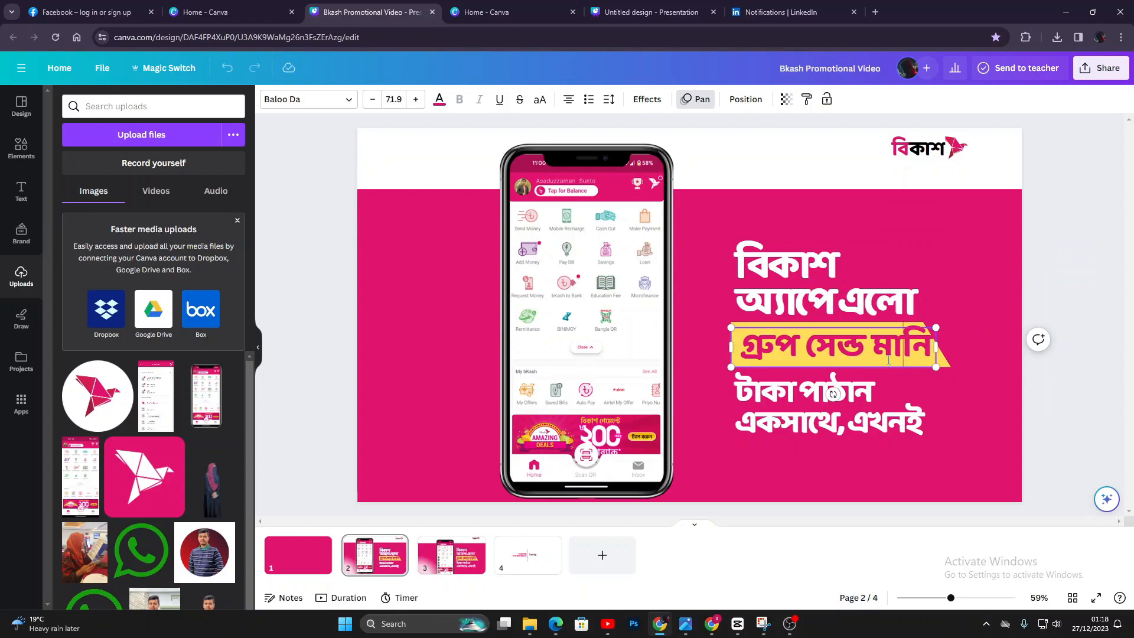
{"action": "left_click", "coordinate": [649, 12]}
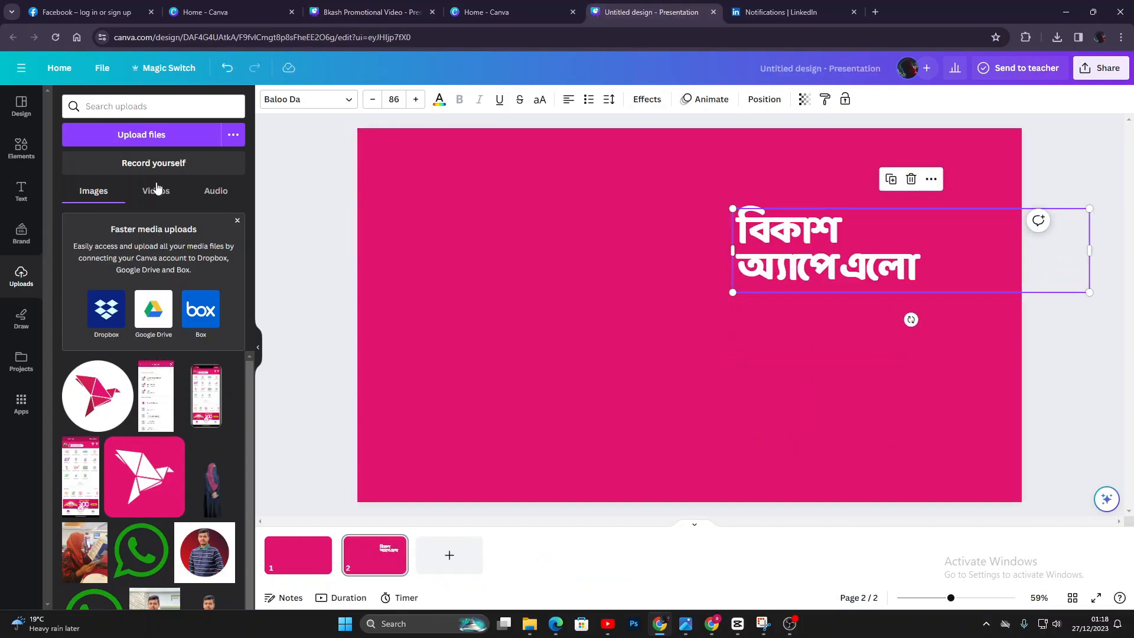
Add a square shape to page 2 and reshape it into a wide, low rectangle directly below the headline.
{"action": "left_click", "coordinate": [22, 154]}
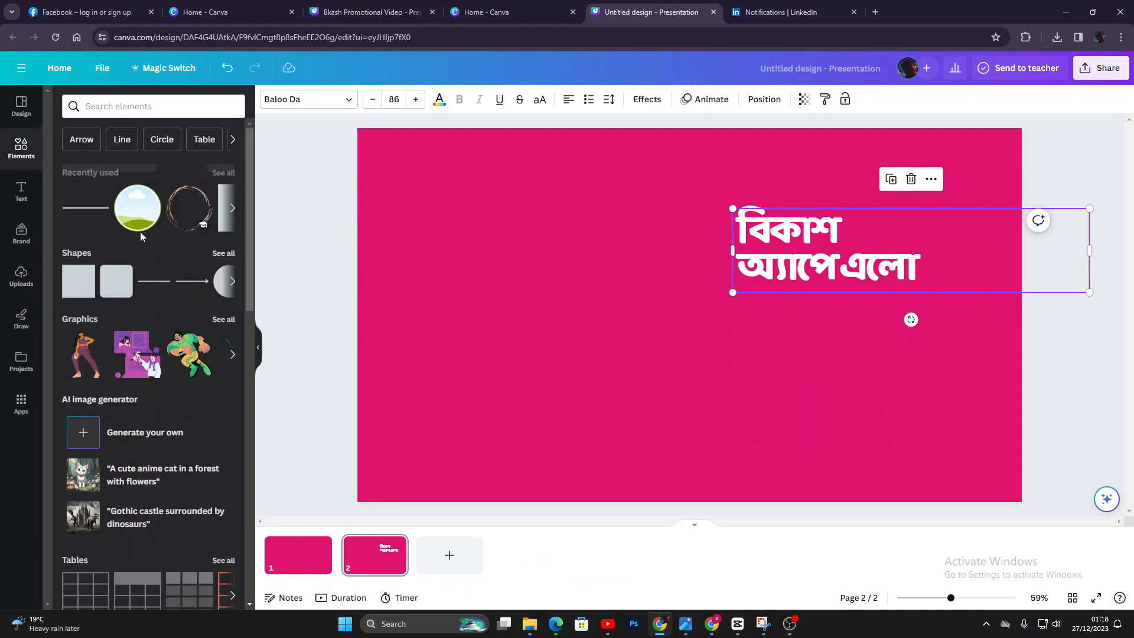
{"action": "left_click", "coordinate": [79, 281]}
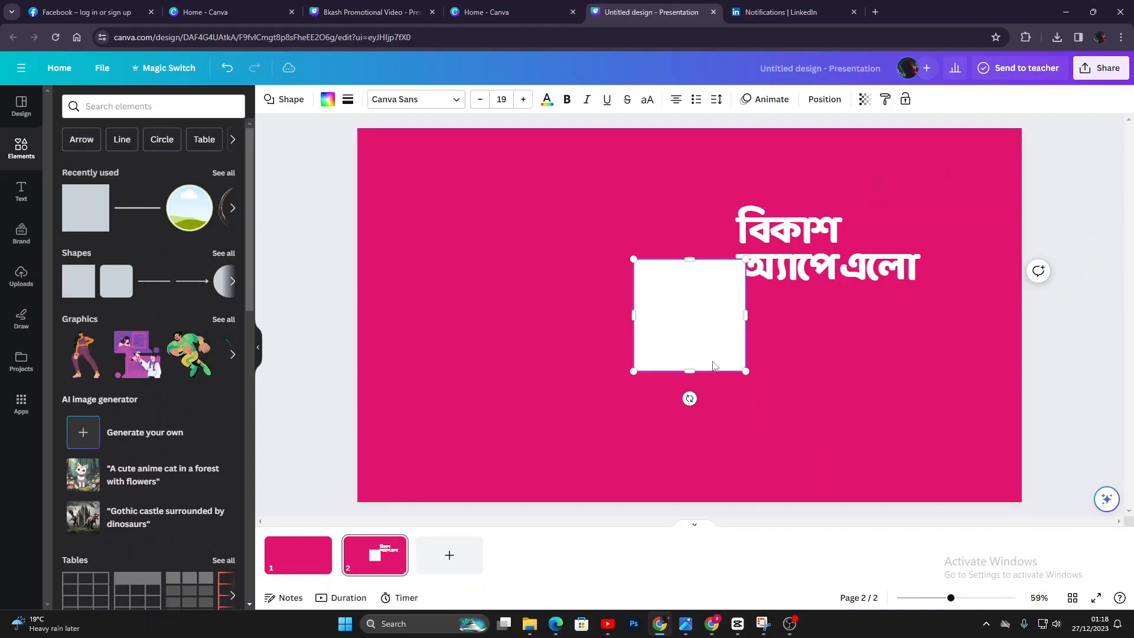
{"action": "left_click_drag", "start_coordinate": [695, 259], "coordinate": [691, 314]}
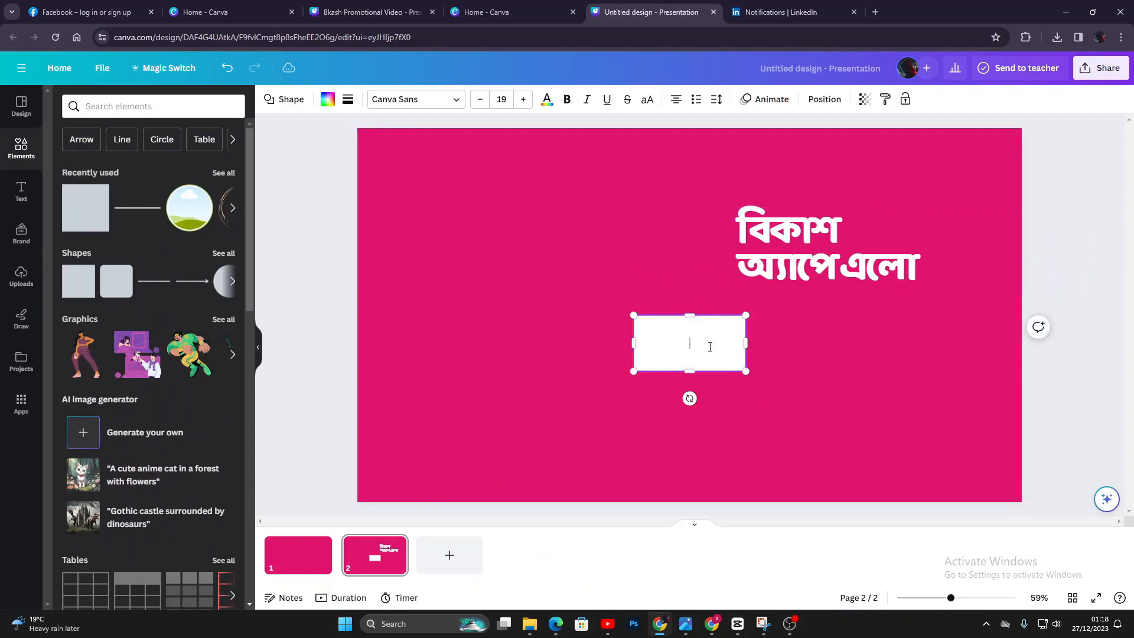
{"action": "left_click_drag", "start_coordinate": [710, 352], "coordinate": [954, 315]}
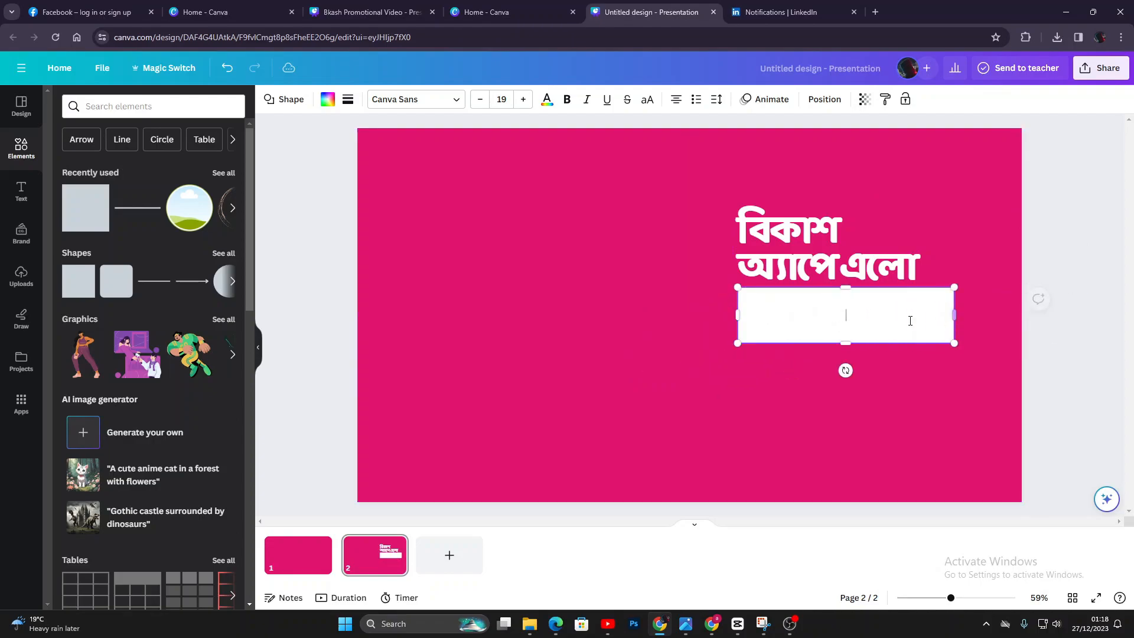
Fill the rectangle below the headline with yellow from the default solid colors and widen it slightly.
{"action": "left_click", "coordinate": [327, 99]}
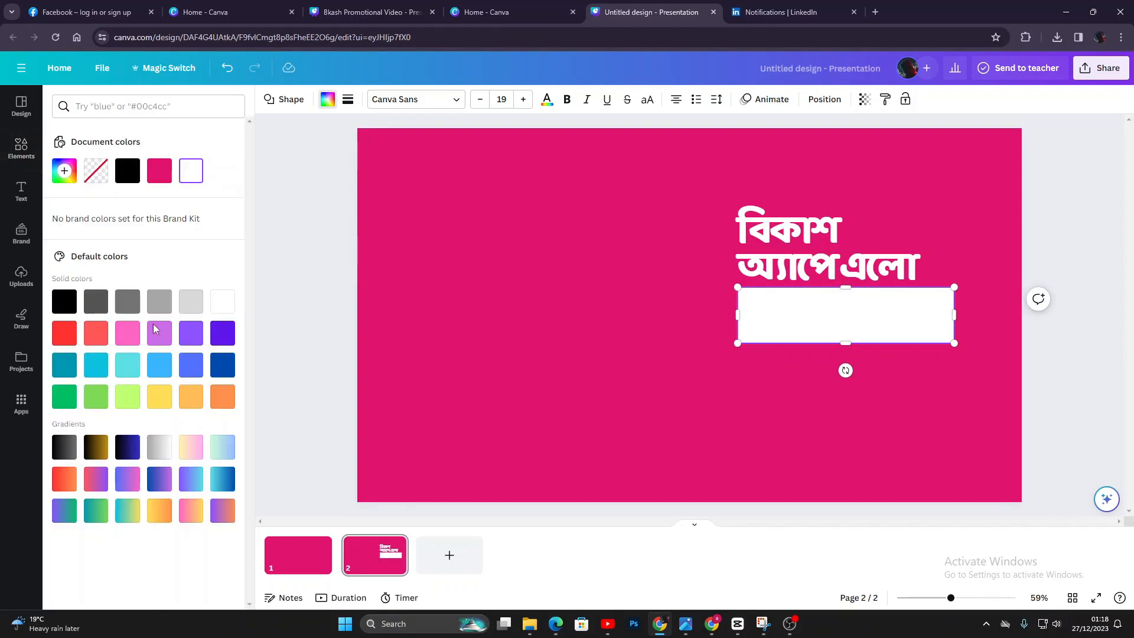
{"action": "left_click", "coordinate": [160, 397]}
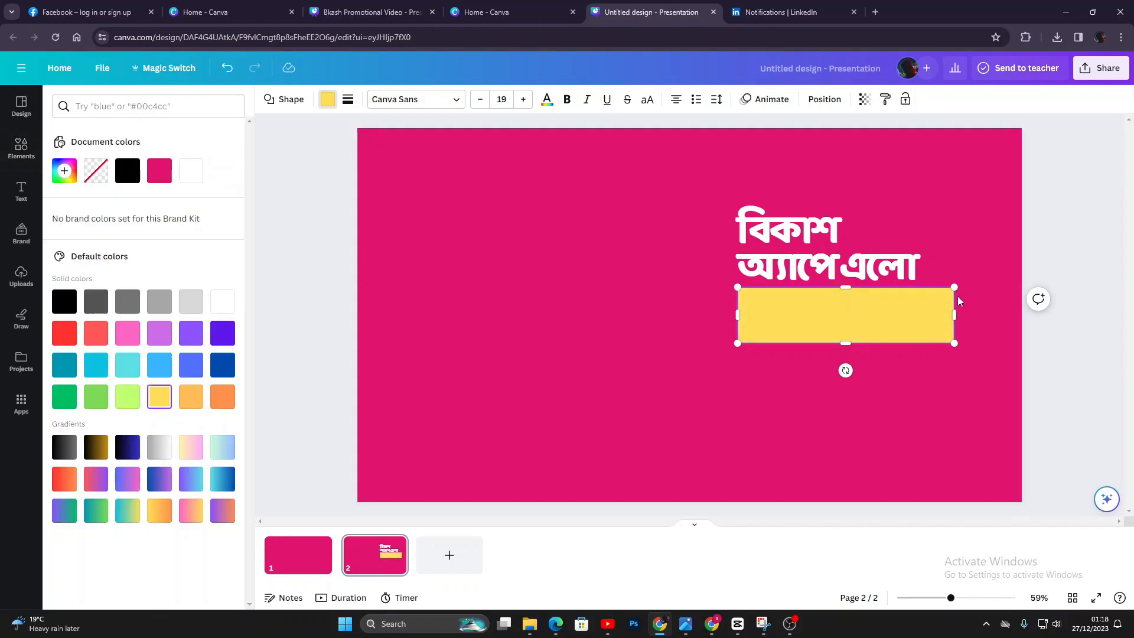
{"action": "left_click_drag", "start_coordinate": [953, 317], "coordinate": [964, 318]}
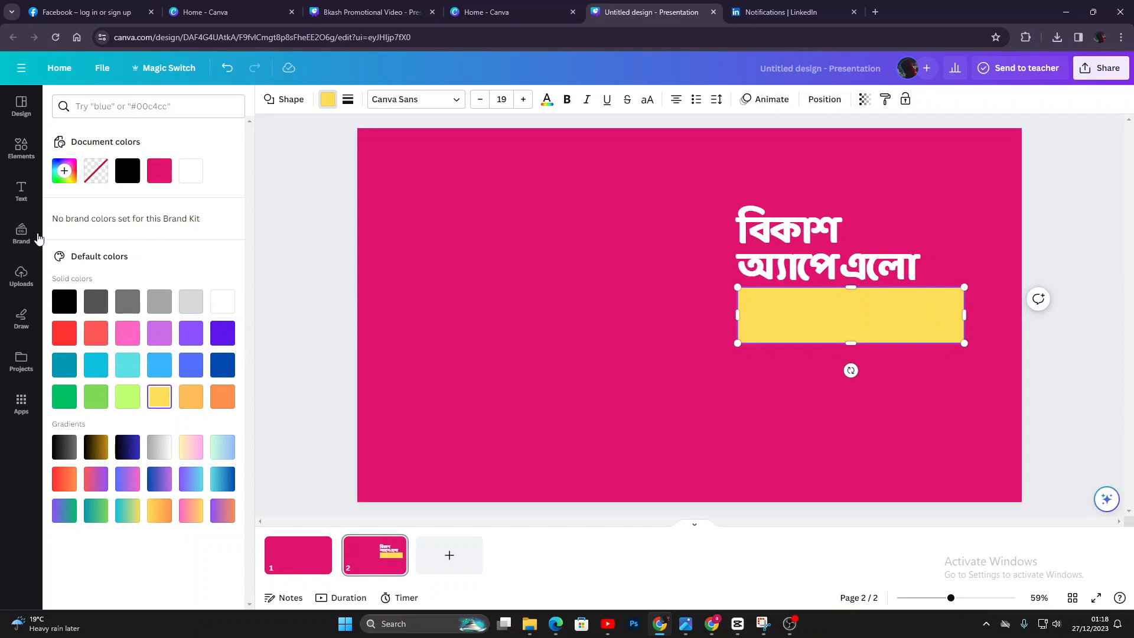
Add a second square, enlarge and rotate it into a diamond, and place it over the yellow bar's right end.
{"action": "left_click", "coordinate": [21, 149]}
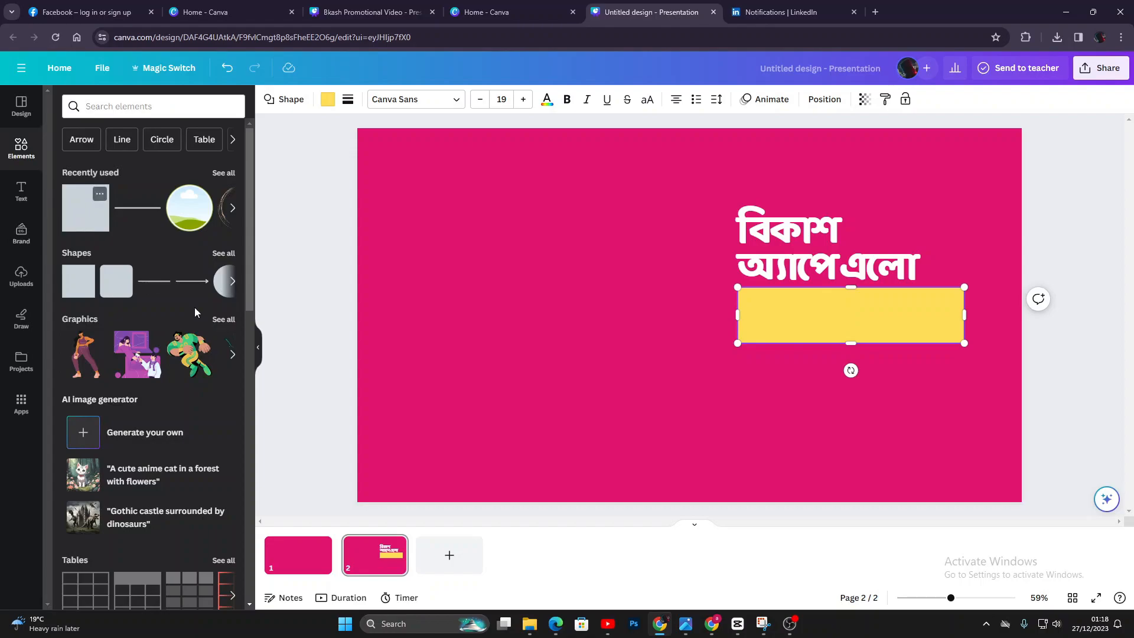
{"action": "left_click", "coordinate": [78, 281]}
{"action": "left_click_drag", "start_coordinate": [691, 398], "coordinate": [752, 370]}
{"action": "left_click_drag", "start_coordinate": [638, 316], "coordinate": [915, 287]}
{"action": "left_click_drag", "start_coordinate": [1026, 342], "coordinate": [1022, 348]}
{"action": "left_click_drag", "start_coordinate": [908, 290], "coordinate": [923, 297]}
{"action": "left_click_drag", "start_coordinate": [985, 371], "coordinate": [986, 359]}
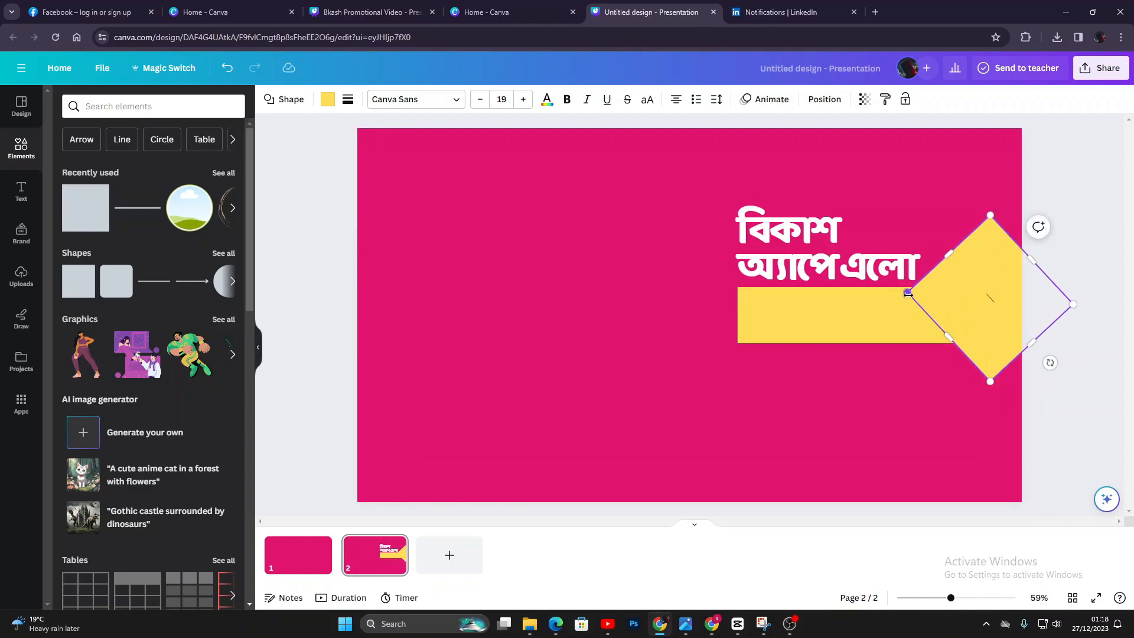
{"action": "left_click_drag", "start_coordinate": [907, 291], "coordinate": [904, 289]}
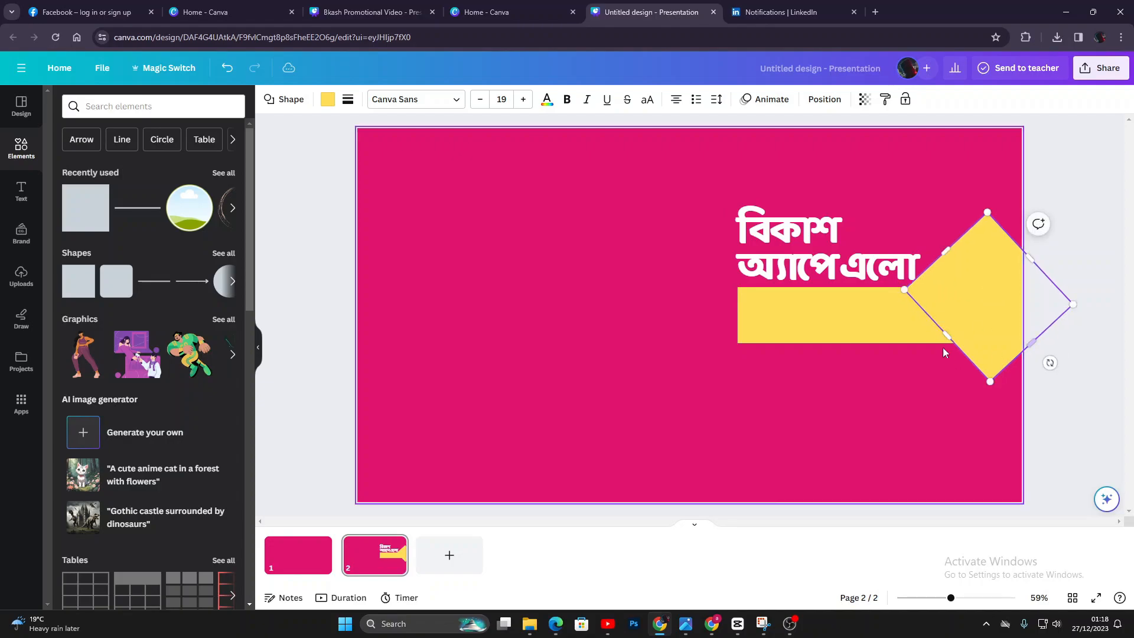
Fill the diamond with the page's pink document color so it cuts the yellow bar's end diagonally.
{"action": "left_click", "coordinate": [327, 100]}
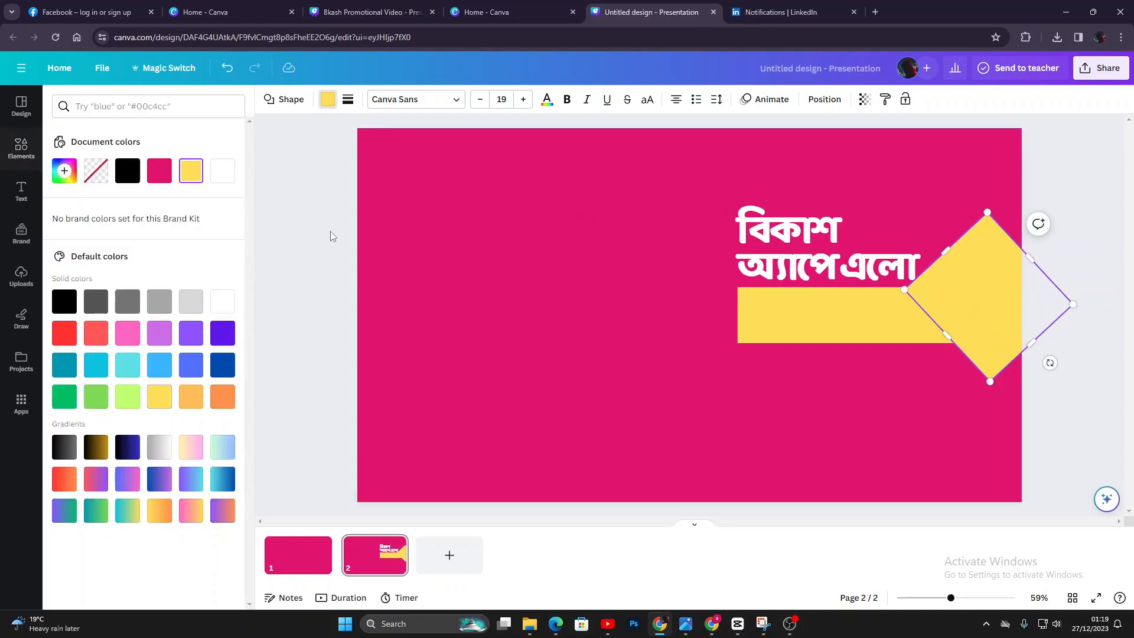
{"action": "left_click", "coordinate": [159, 170]}
{"action": "left_click", "coordinate": [647, 388]}
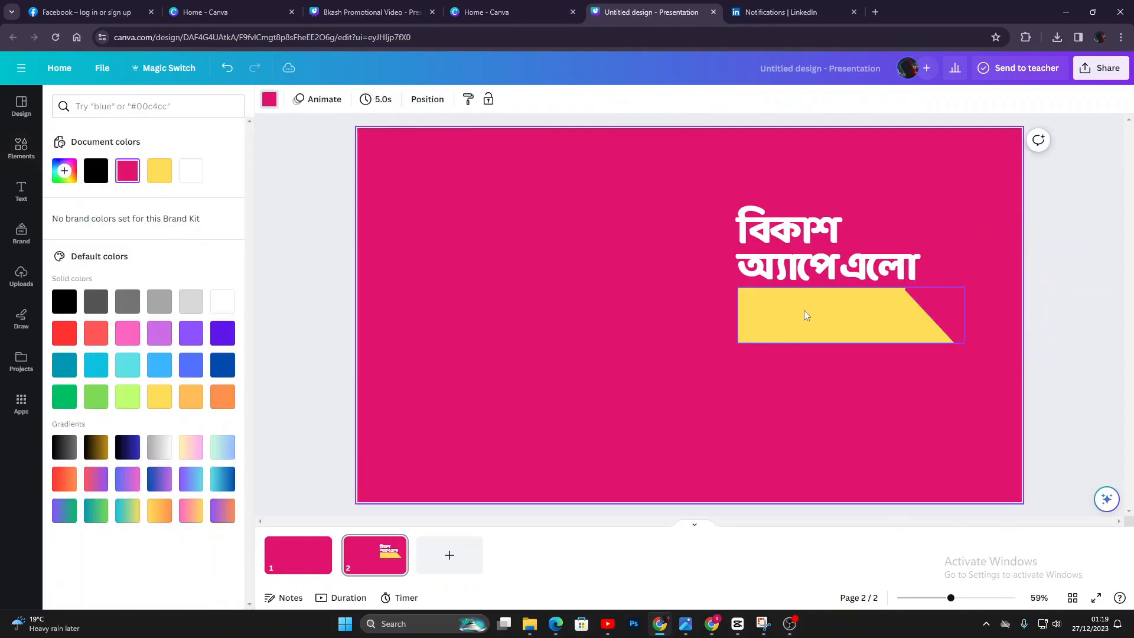
Reduce the yellow bar's height, shift it slightly right, and fine-tune the pink diamond's corner for a clean slanted end.
{"action": "left_click", "coordinate": [879, 322]}
{"action": "left_click_drag", "start_coordinate": [880, 321], "coordinate": [853, 329]}
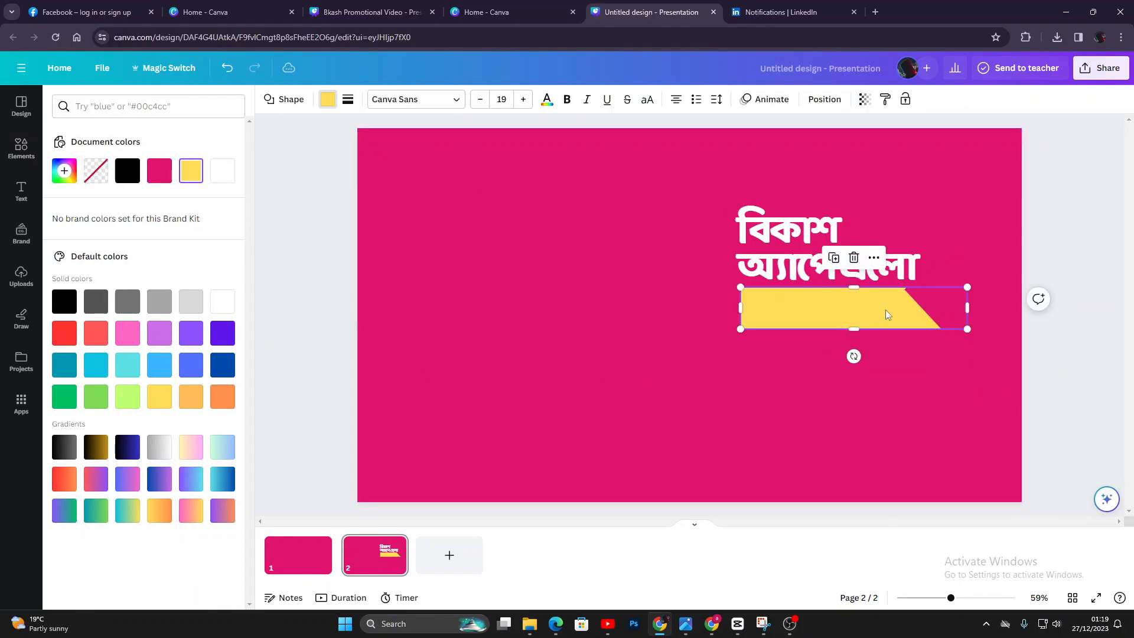
{"action": "left_click_drag", "start_coordinate": [923, 289], "coordinate": [924, 289]}
{"action": "left_click", "coordinate": [995, 335]}
{"action": "left_click", "coordinate": [994, 335]}
{"action": "left_click", "coordinate": [911, 383]}
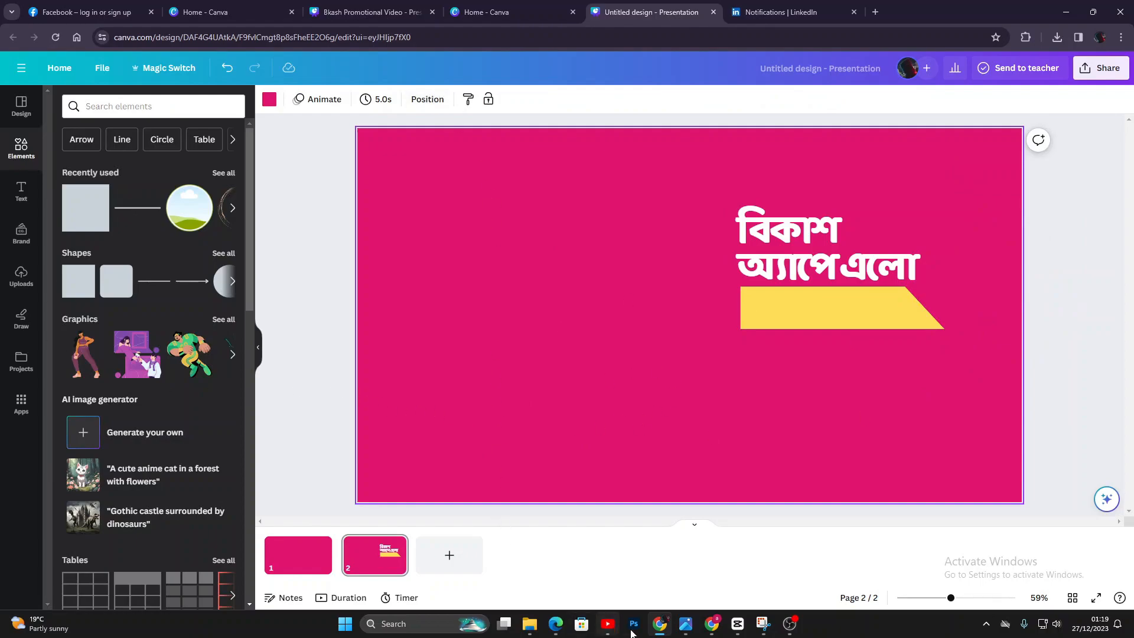
Copy the text "গ্রুপ সেন্ড মানি" from the yellow banner on page 2 of the Bkash Promotional Video design.
{"action": "left_click", "coordinate": [369, 12]}
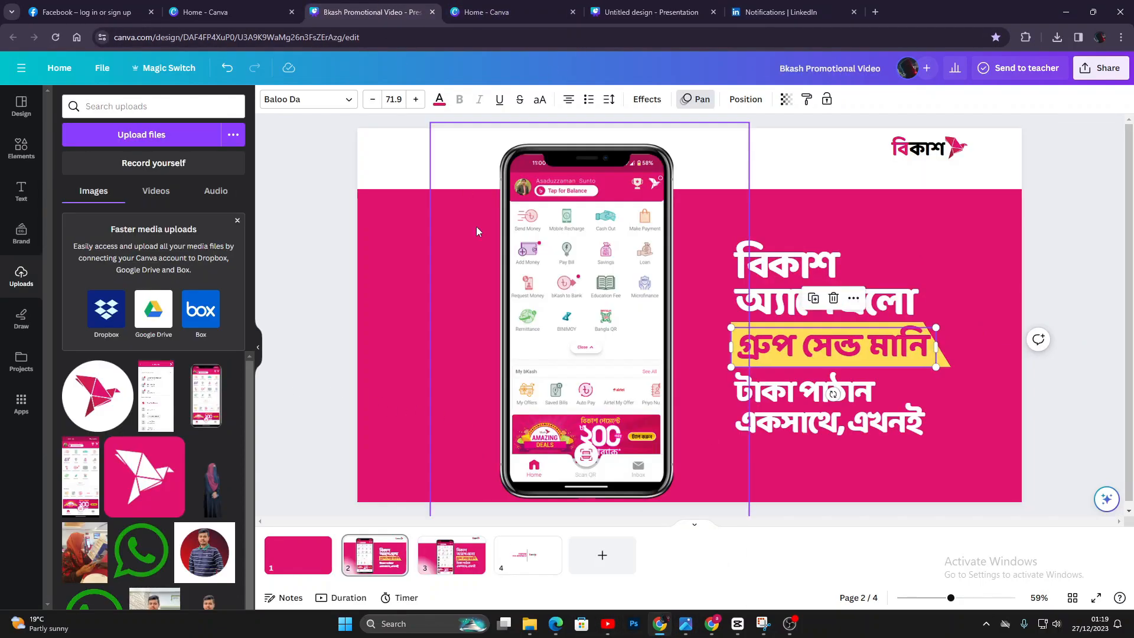
{"action": "left_click", "coordinate": [813, 353]}
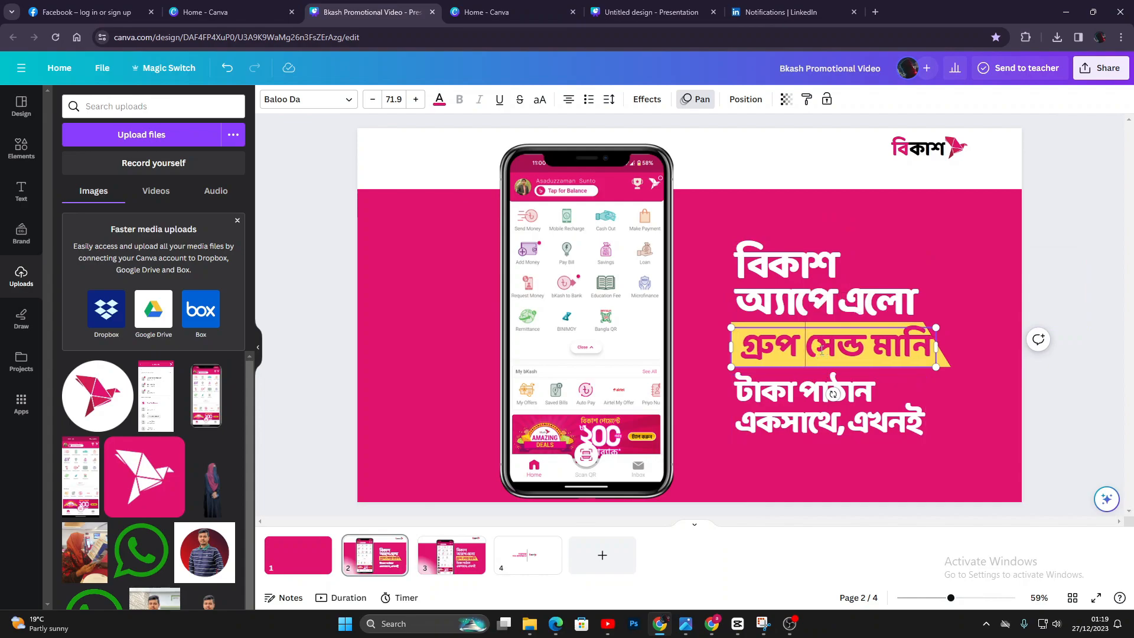
{"action": "left_click", "coordinate": [650, 12]}
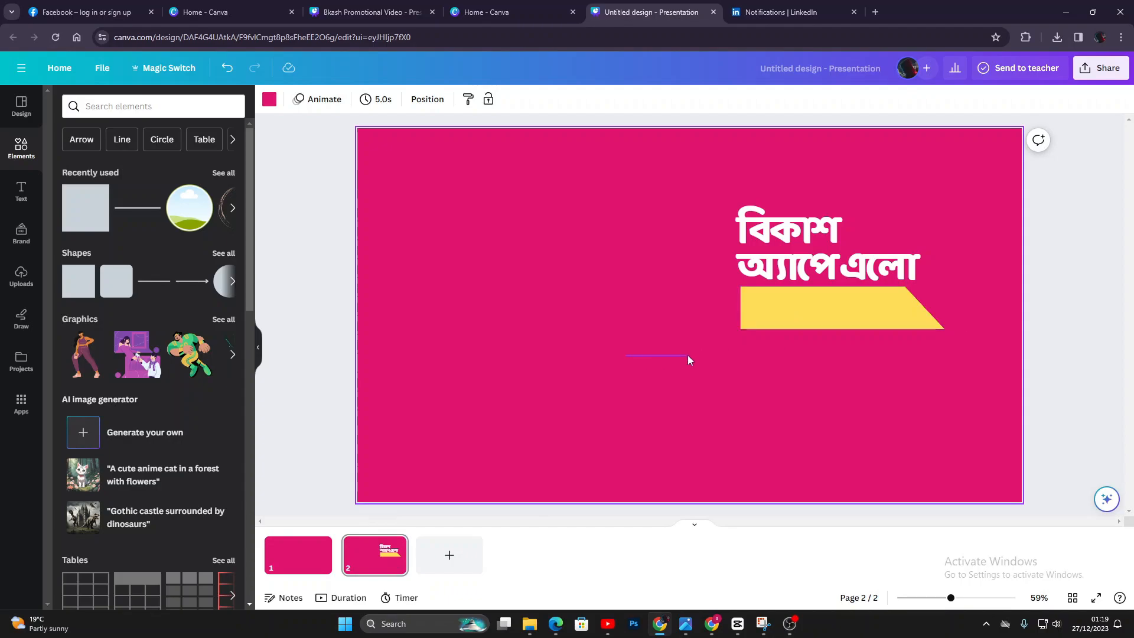
{"action": "left_click_drag", "start_coordinate": [687, 356], "coordinate": [676, 356]}
{"action": "left_click", "coordinate": [368, 10]}
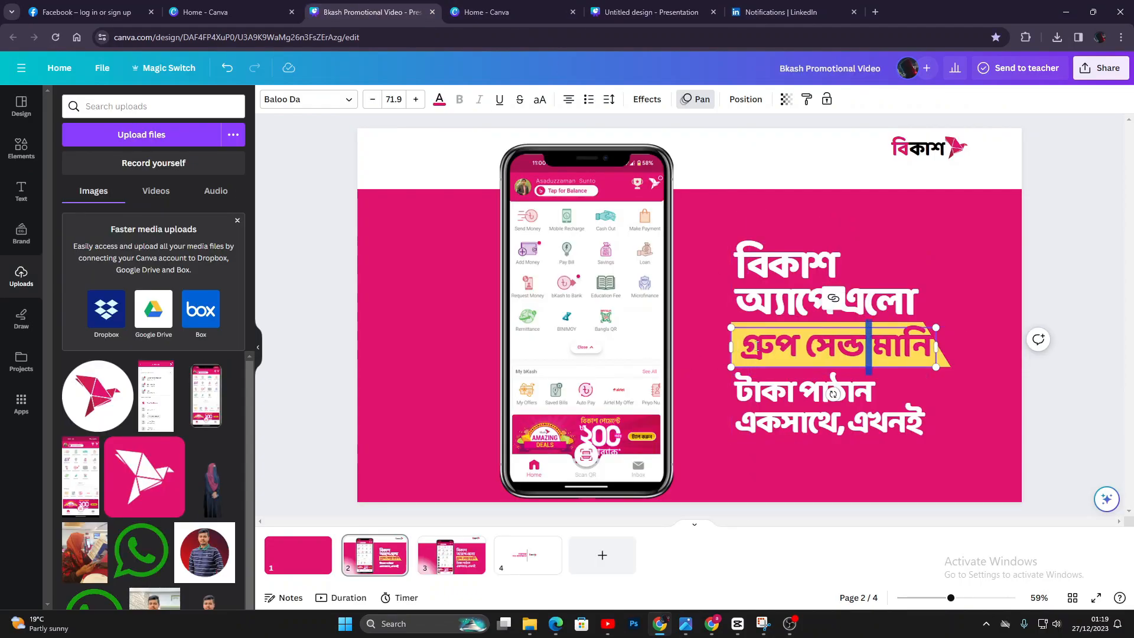
{"action": "left_click_drag", "start_coordinate": [742, 347], "coordinate": [933, 349]}
{"action": "key", "text": "ctrl+c"}
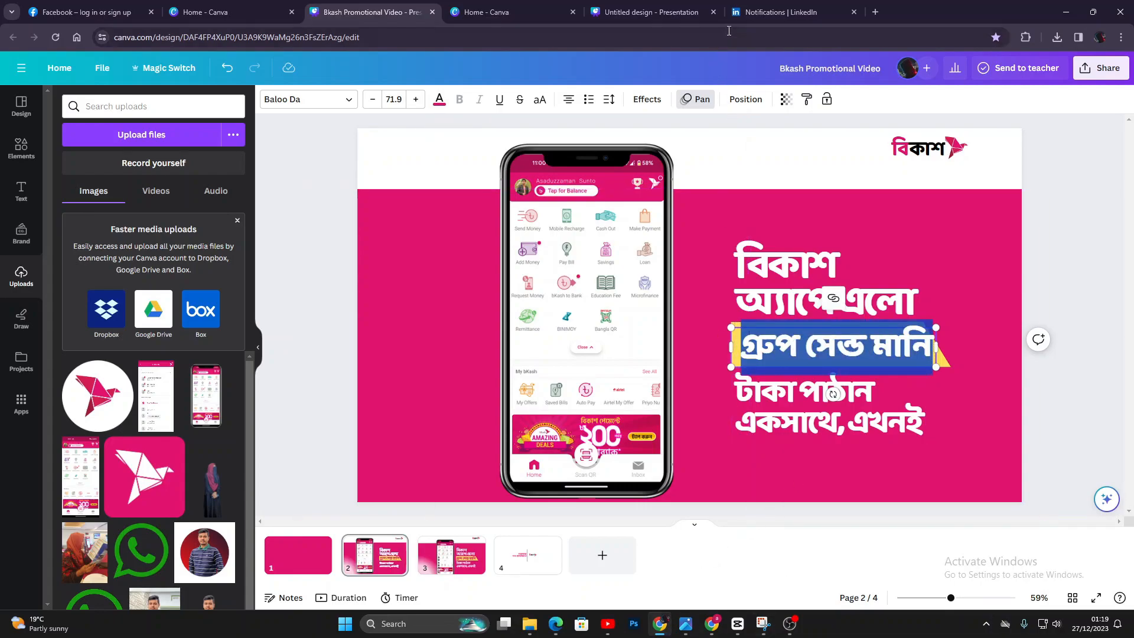
Paste "গ্রুপ সেন্ড মানি" onto page 2 of the new presentation, scale it to about size 64.7 and fit it on the yellow bar.
{"action": "left_click", "coordinate": [780, 12]}
{"action": "left_click", "coordinate": [650, 12]}
{"action": "left_click", "coordinate": [815, 310]}
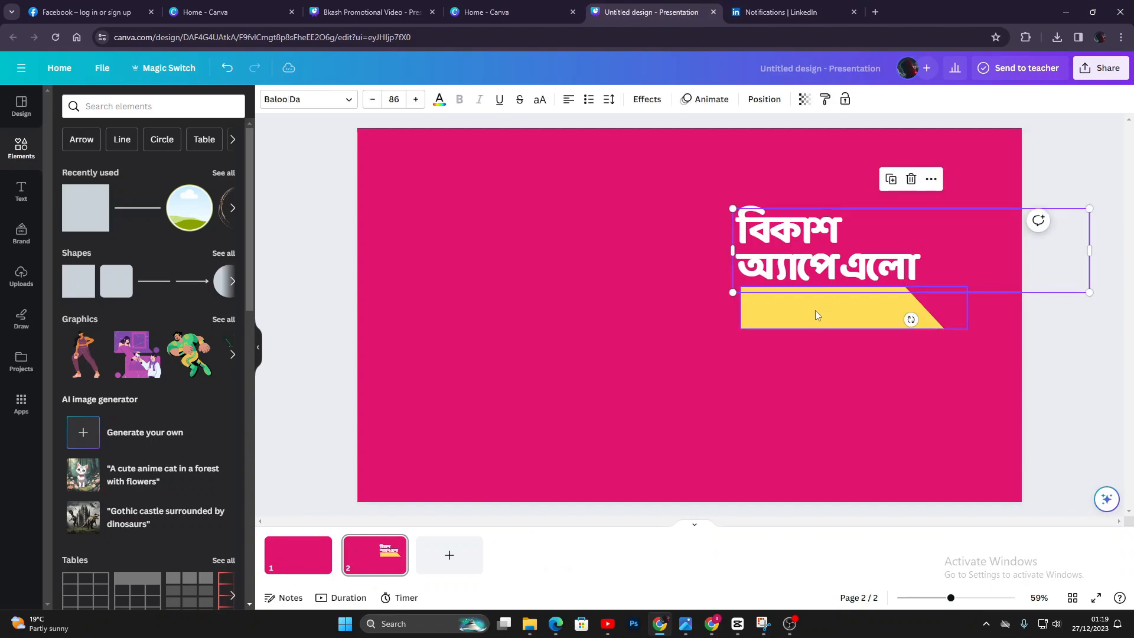
{"action": "key", "text": "ctrl+v"}
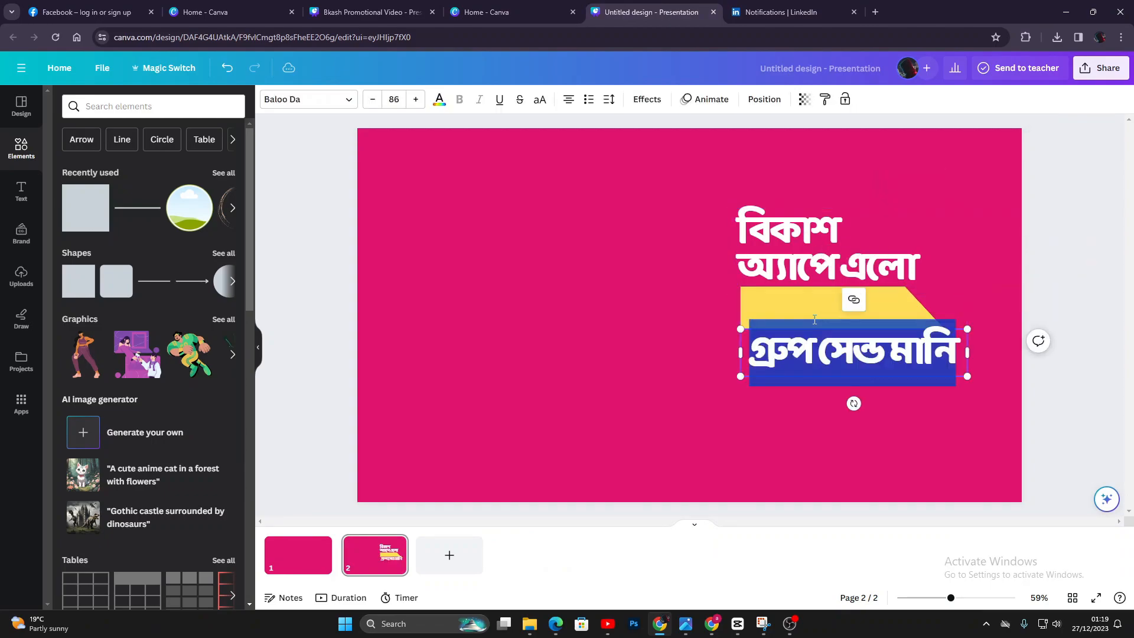
{"action": "left_click", "coordinate": [977, 434]}
{"action": "left_click_drag", "start_coordinate": [887, 359], "coordinate": [864, 320]}
{"action": "left_click_drag", "start_coordinate": [724, 340], "coordinate": [767, 325]}
{"action": "left_click_drag", "start_coordinate": [851, 313], "coordinate": [829, 314]}
{"action": "left_click_drag", "start_coordinate": [924, 289], "coordinate": [913, 293]}
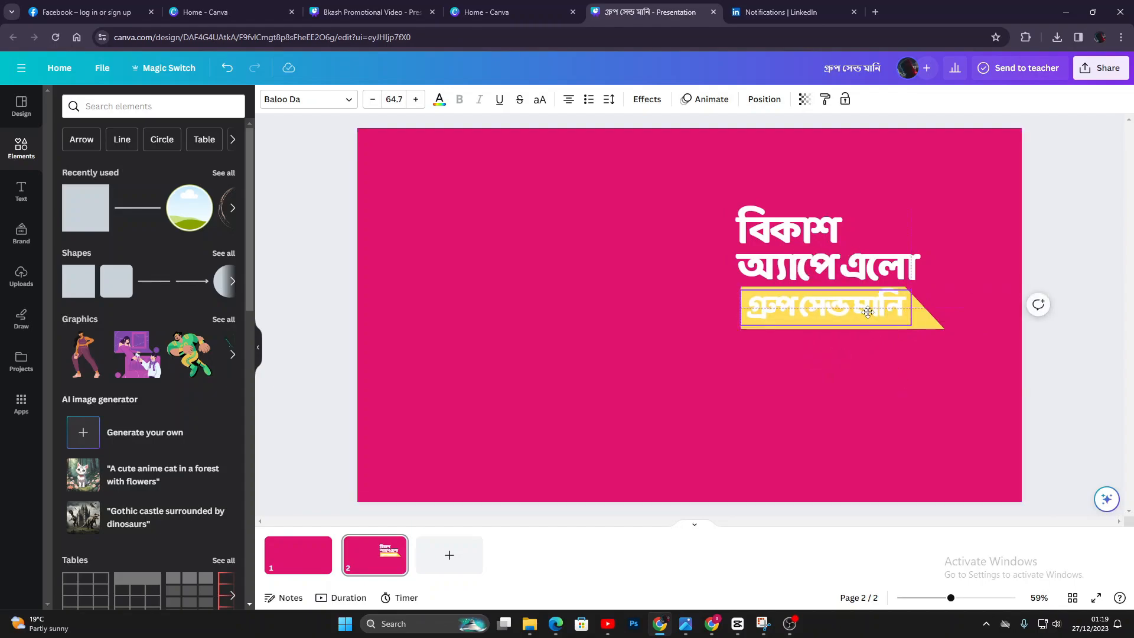
Change the color of the "গ্রুপ সেন্ড মানি" text to the pink document color.
{"action": "left_click", "coordinate": [884, 359]}
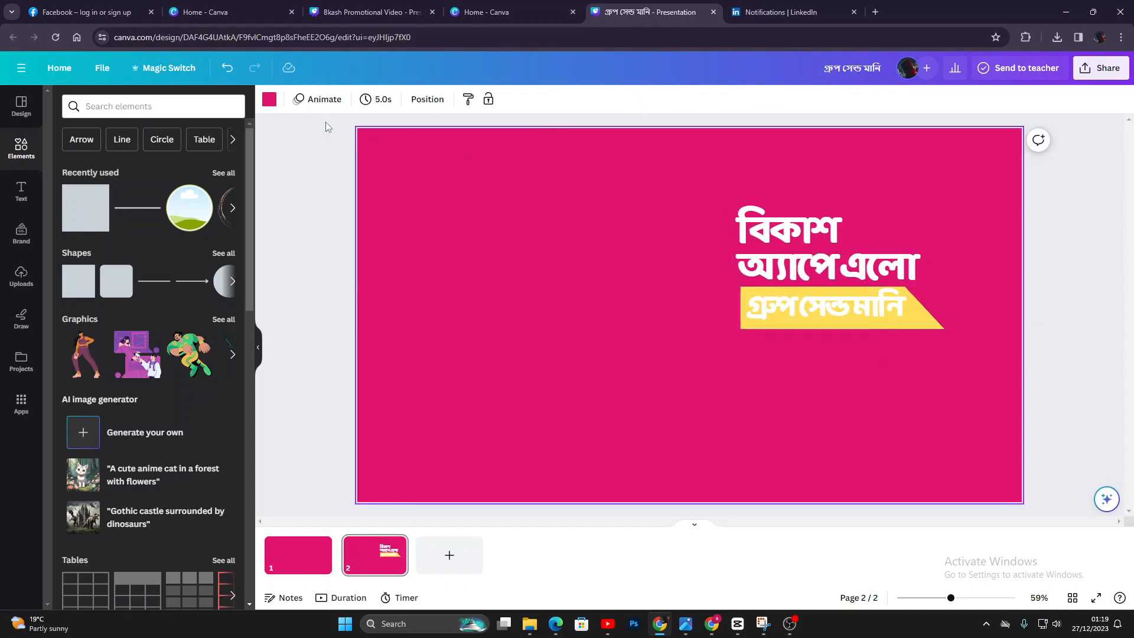
{"action": "left_click", "coordinate": [268, 100]}
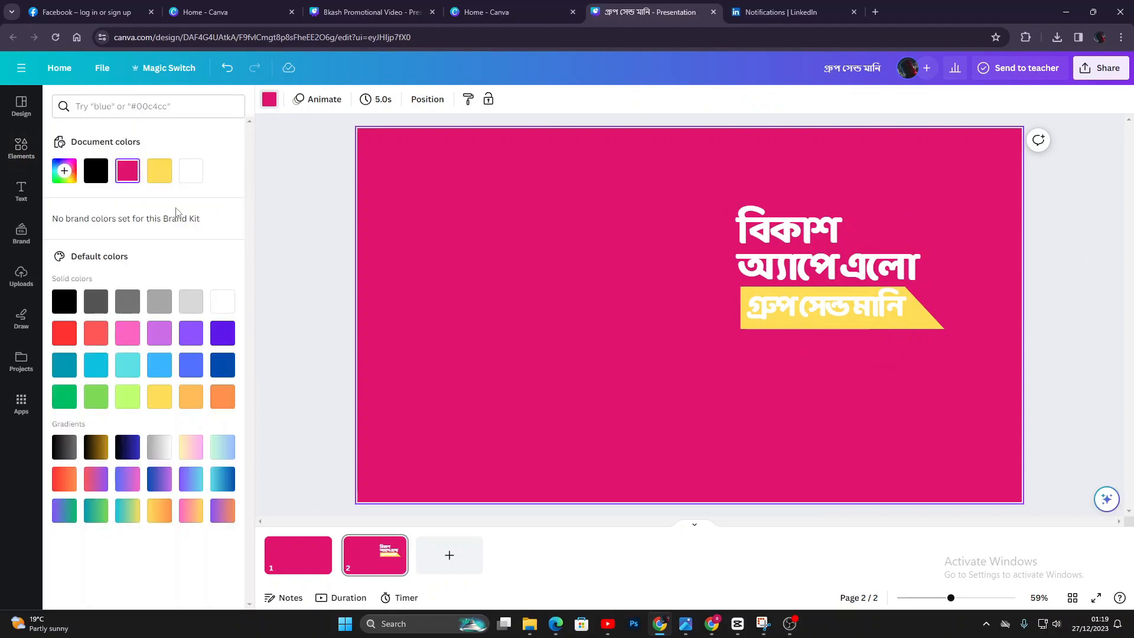
{"action": "left_click", "coordinate": [864, 312]}
{"action": "left_click", "coordinate": [439, 99]}
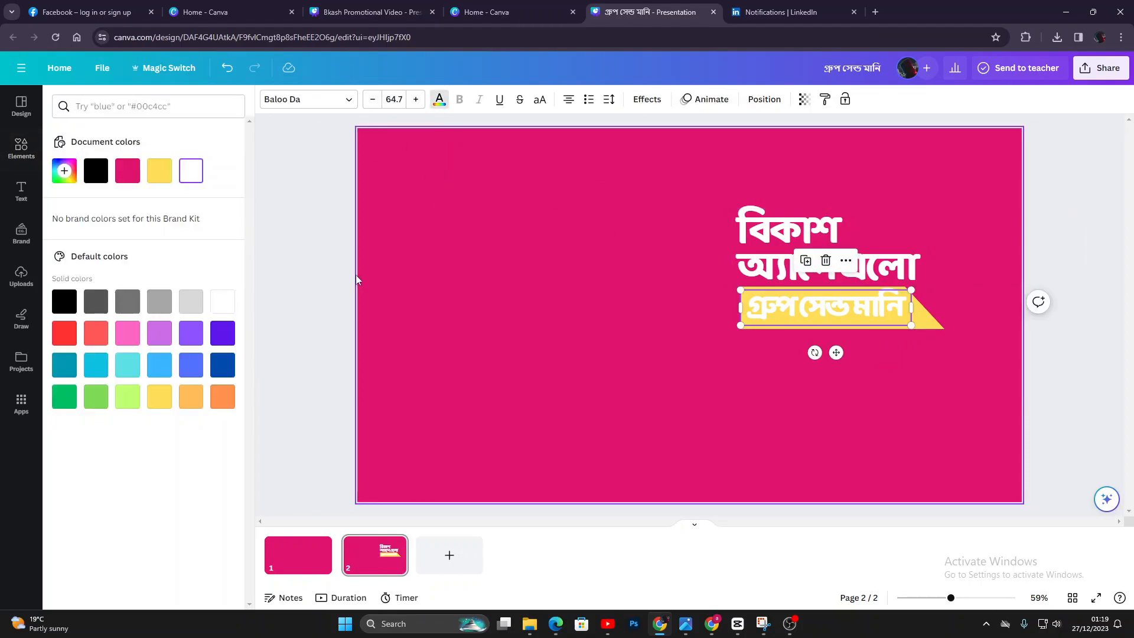
{"action": "left_click", "coordinate": [127, 171]}
{"action": "left_click", "coordinate": [952, 385]}
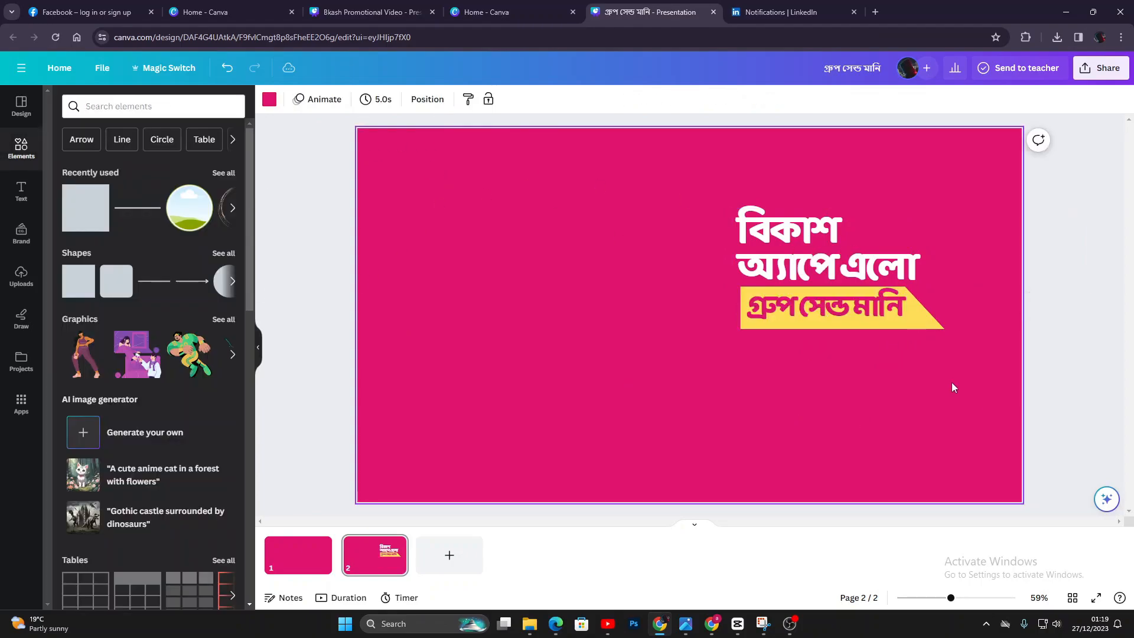
Nudge the "গ্রুপ সেন্ড মানি" text slightly right and shift the yellow bar a little left and up behind it.
{"action": "left_click_drag", "start_coordinate": [755, 326], "coordinate": [759, 322]}
{"action": "left_click", "coordinate": [760, 322]}
{"action": "left_click", "coordinate": [859, 364]}
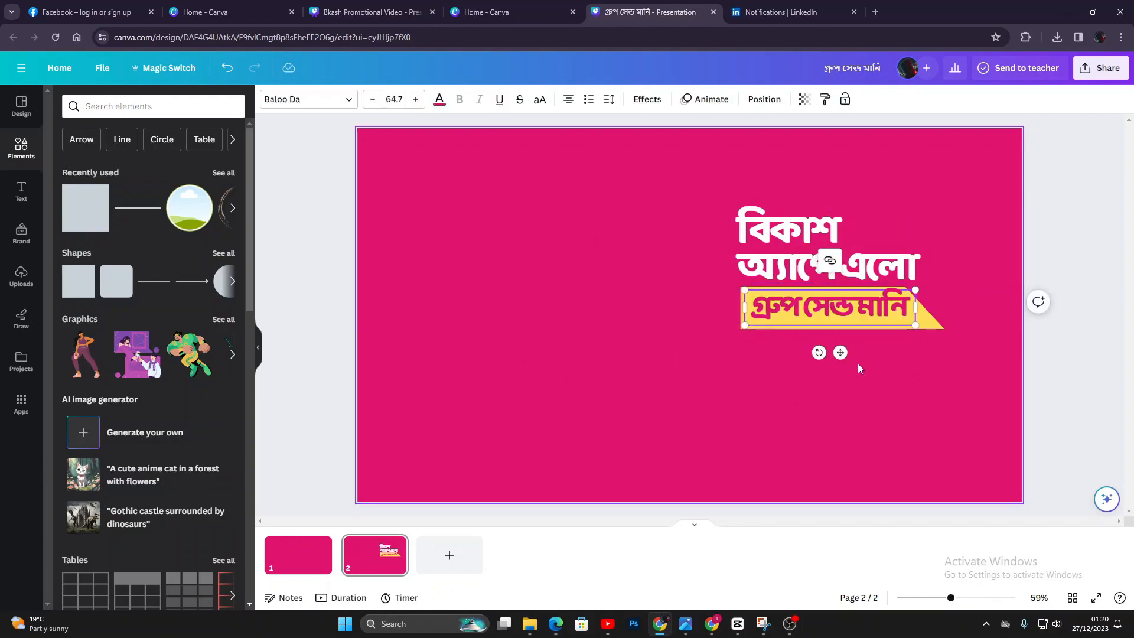
{"action": "left_click", "coordinate": [933, 327]}
{"action": "left_click_drag", "start_coordinate": [928, 328], "coordinate": [927, 324]}
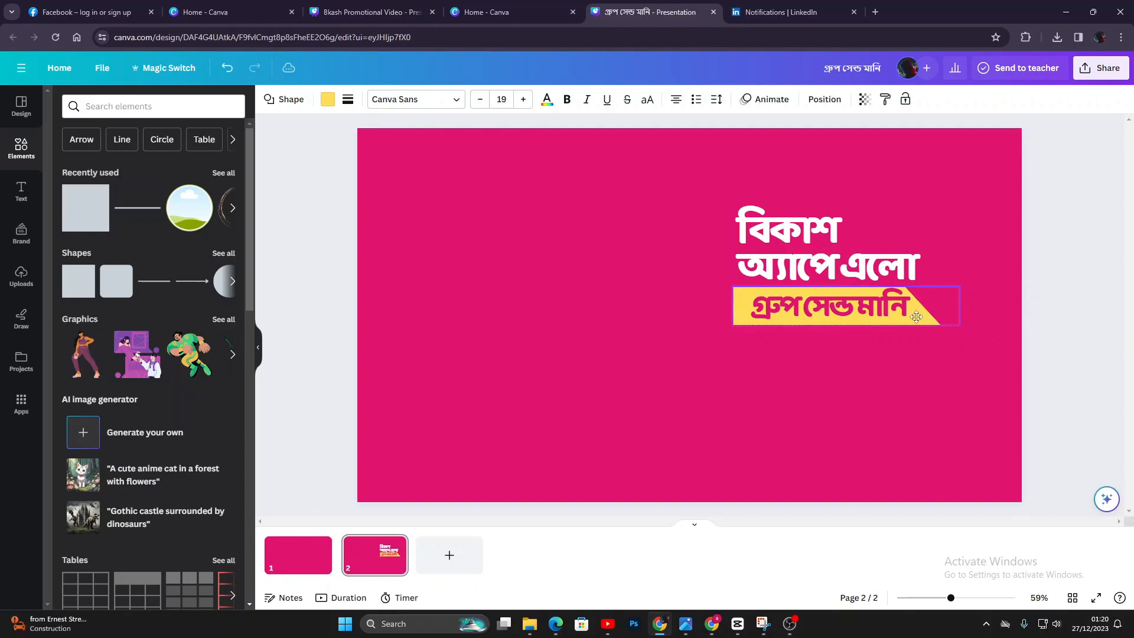
{"action": "left_click", "coordinate": [937, 153]}
Copy the text block "টাকা পাঠান একসাথে, এখনই" from the Bkash Promotional Video design and place it below the yellow bar in the new presentation.
{"action": "left_click", "coordinate": [362, 12]}
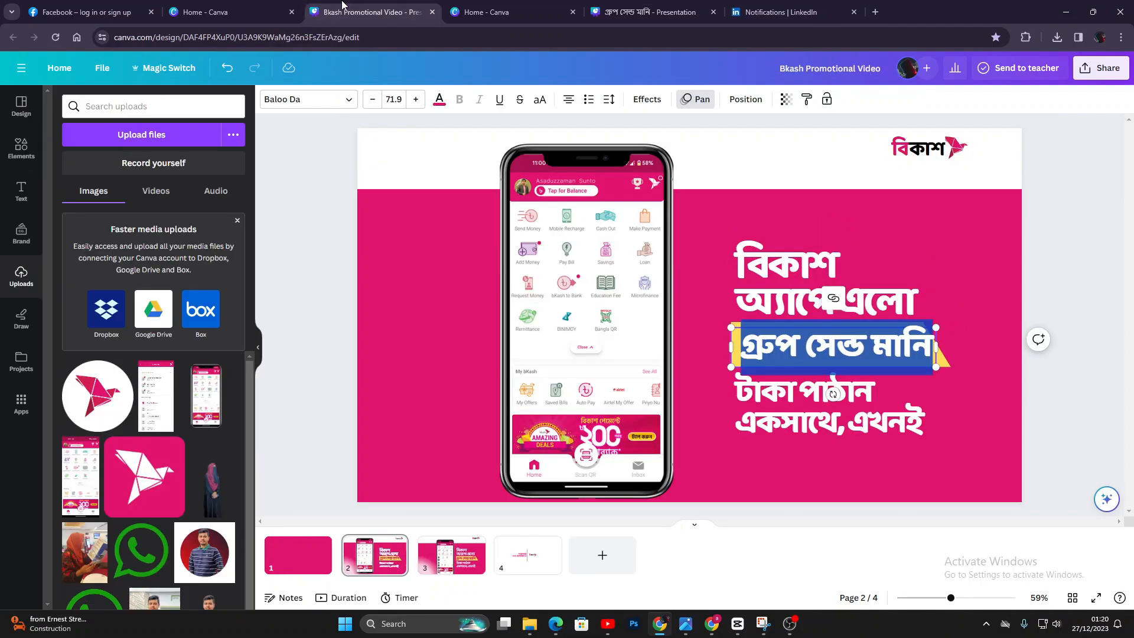
{"action": "left_click", "coordinate": [775, 394]}
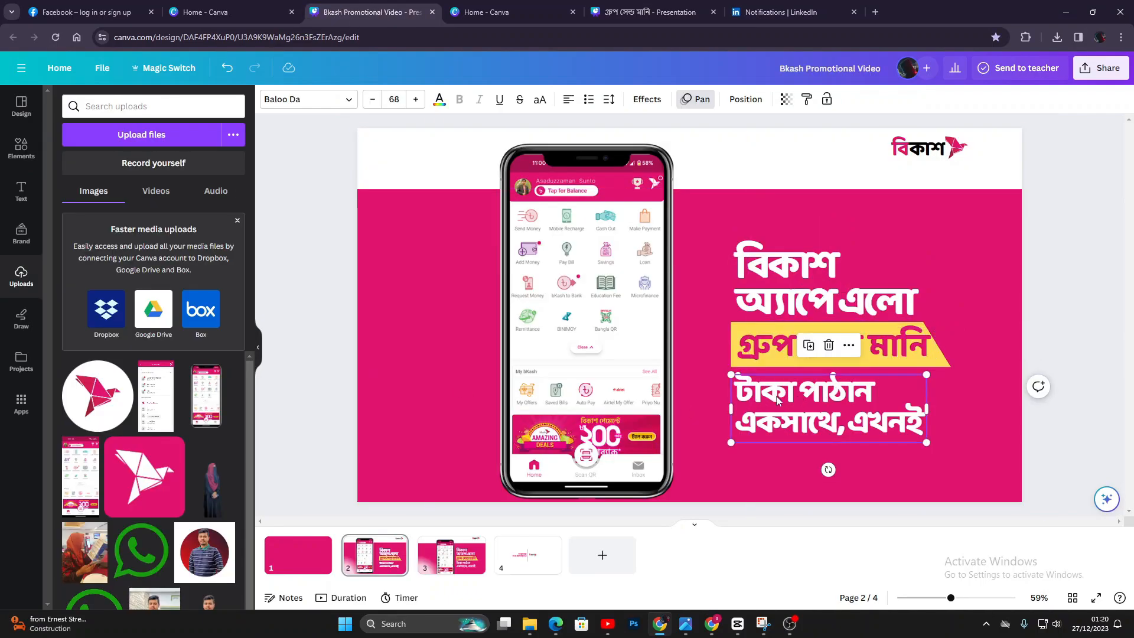
{"action": "left_click", "coordinate": [662, 11]}
{"action": "left_click", "coordinate": [781, 371]}
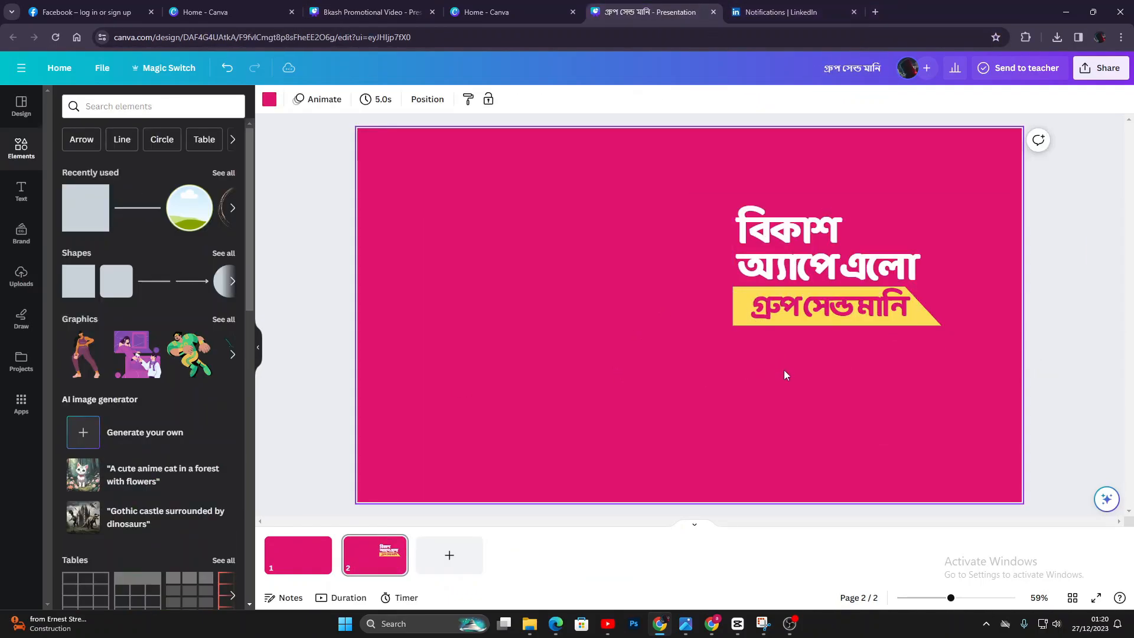
{"action": "key", "text": "ctrl+v"}
{"action": "left_click_drag", "start_coordinate": [847, 408], "coordinate": [845, 363]}
{"action": "left_click", "coordinate": [659, 427]}
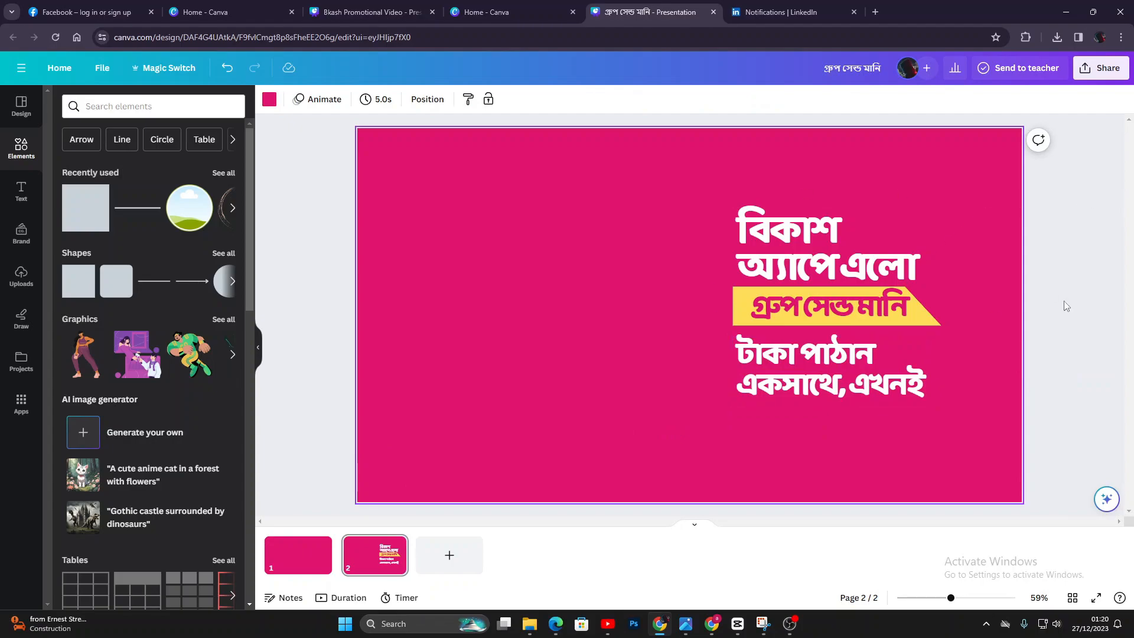
Check the phone mockup in the reference design, then search elements for "mobile phone" and add the black-framed transparent phone graphic to page 2.
{"action": "left_click", "coordinate": [372, 12]}
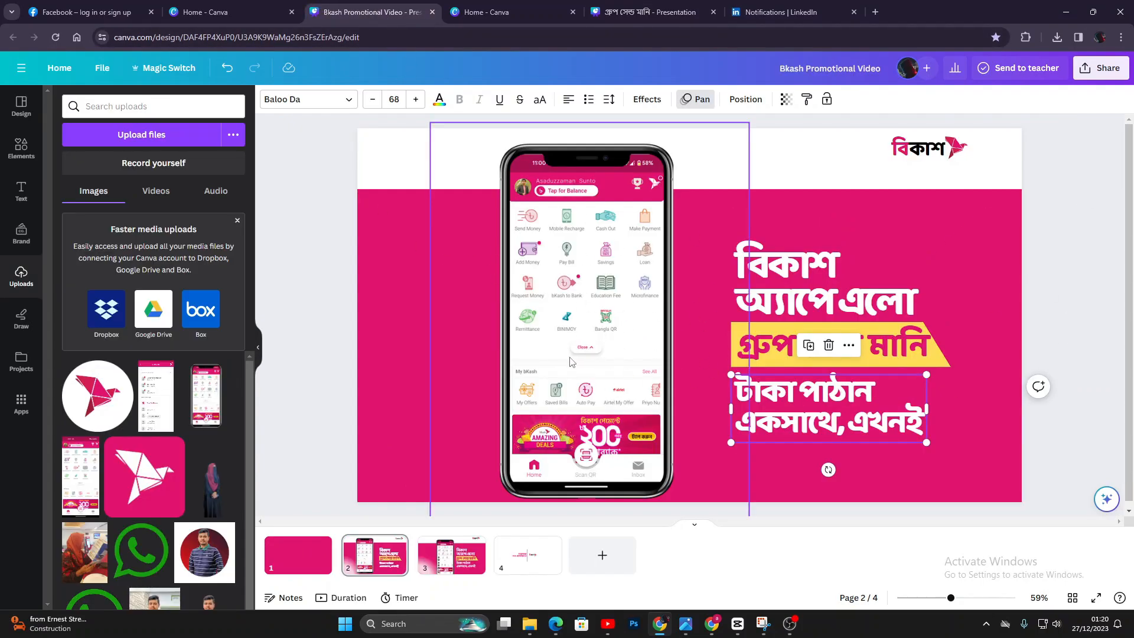
{"action": "left_click", "coordinate": [679, 7]}
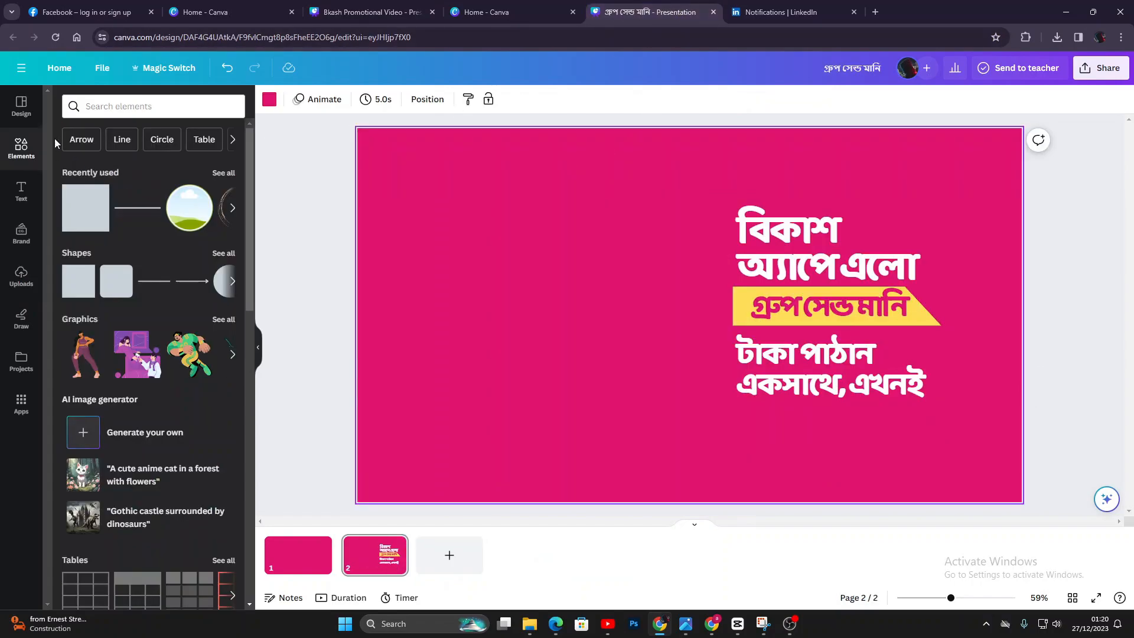
{"action": "left_click", "coordinate": [119, 107]}
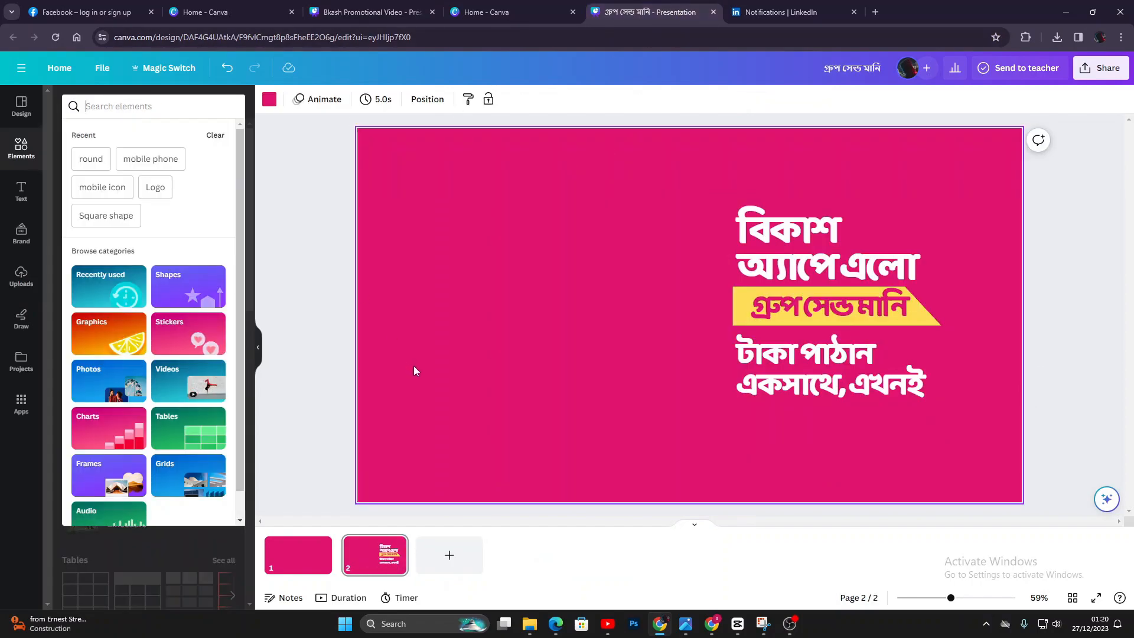
{"action": "type", "text": "mobile"}
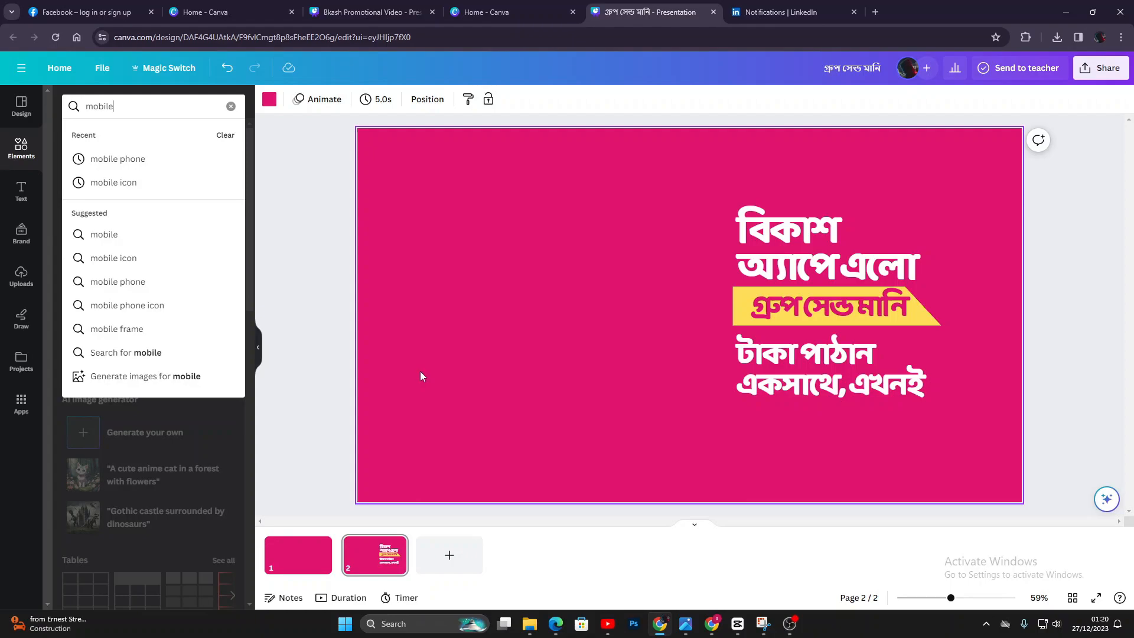
{"action": "left_click", "coordinate": [136, 160]}
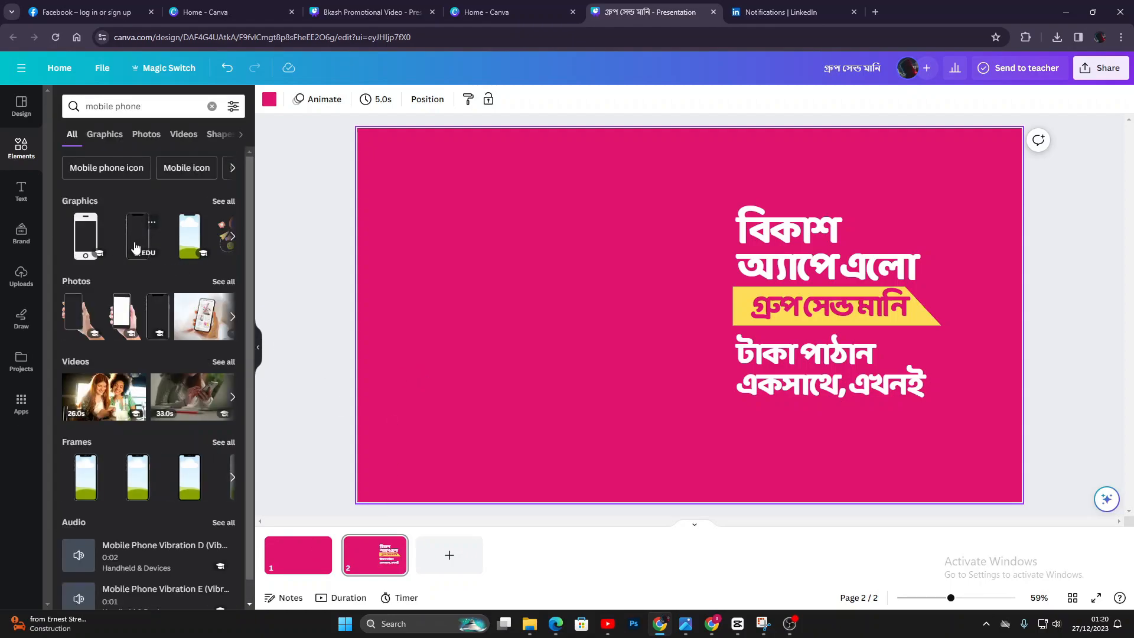
{"action": "left_click", "coordinate": [139, 258]}
Enlarge the phone frame and place it left of the text, with its lower end extending past the page's bottom edge.
{"action": "left_click_drag", "start_coordinate": [686, 313], "coordinate": [571, 283]}
{"action": "left_click_drag", "start_coordinate": [651, 435], "coordinate": [683, 476]}
{"action": "left_click_drag", "start_coordinate": [598, 381], "coordinate": [605, 403]}
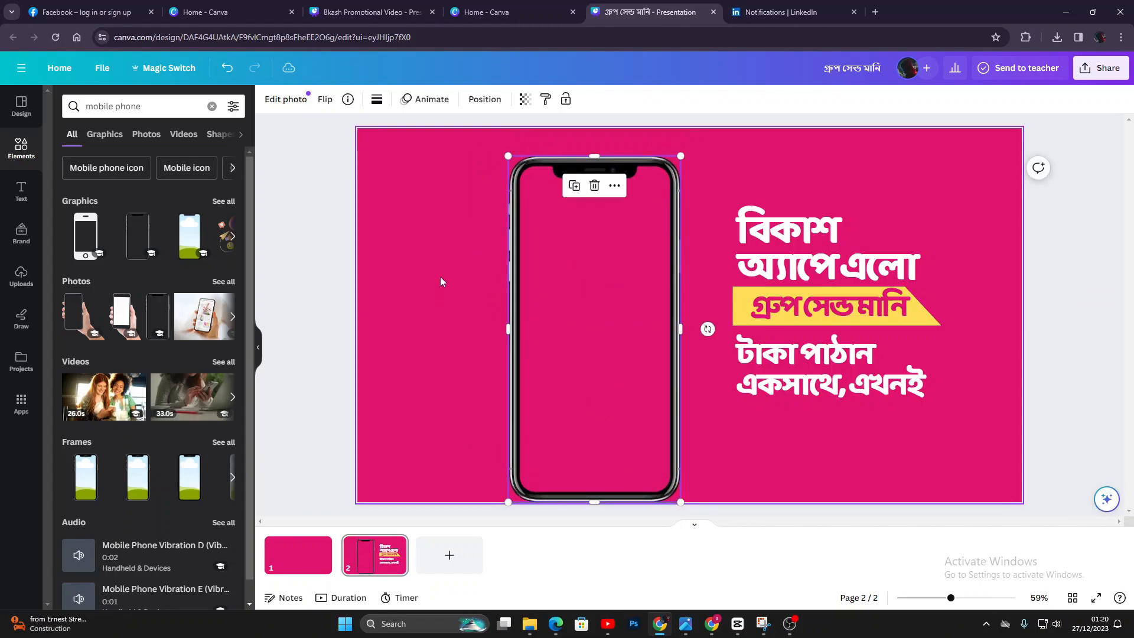
{"action": "left_click_drag", "start_coordinate": [550, 278], "coordinate": [540, 326]}
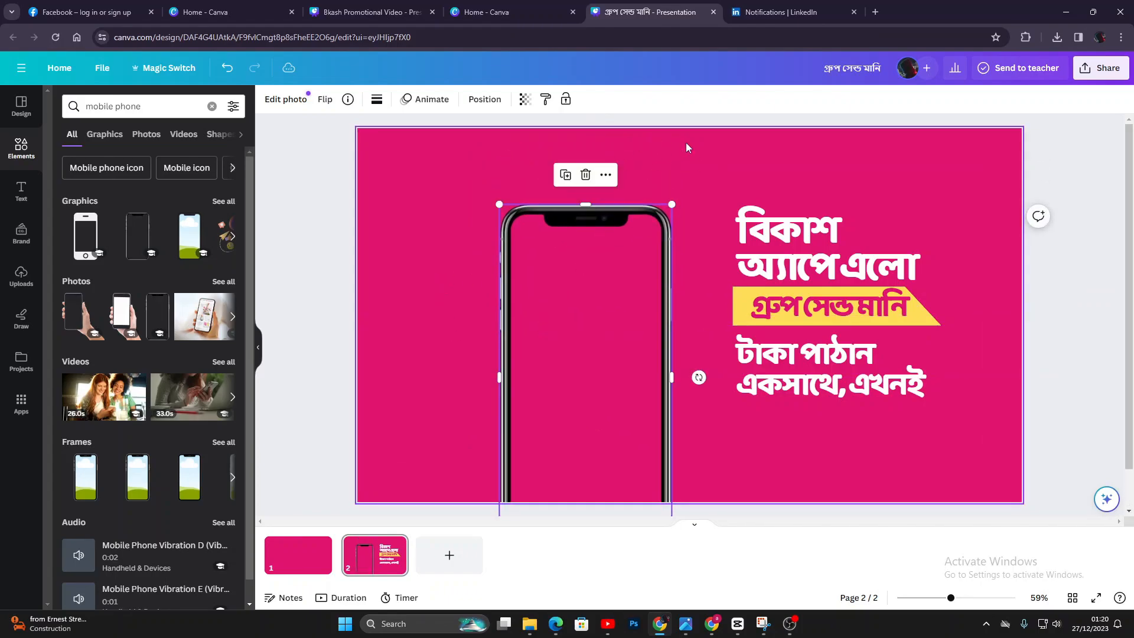
Compare the phone placement with the Bkash Promotional Video design and move the phone frame on page 2 slightly right and down.
{"action": "left_click", "coordinate": [693, 155]}
{"action": "left_click", "coordinate": [622, 281]}
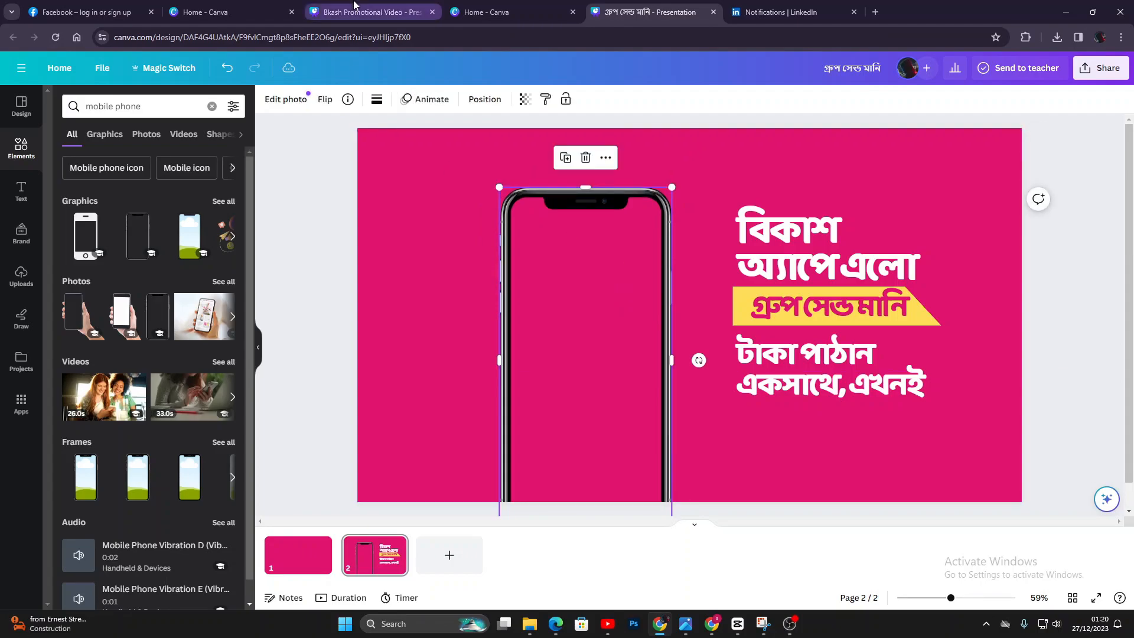
{"action": "left_click", "coordinate": [372, 12]}
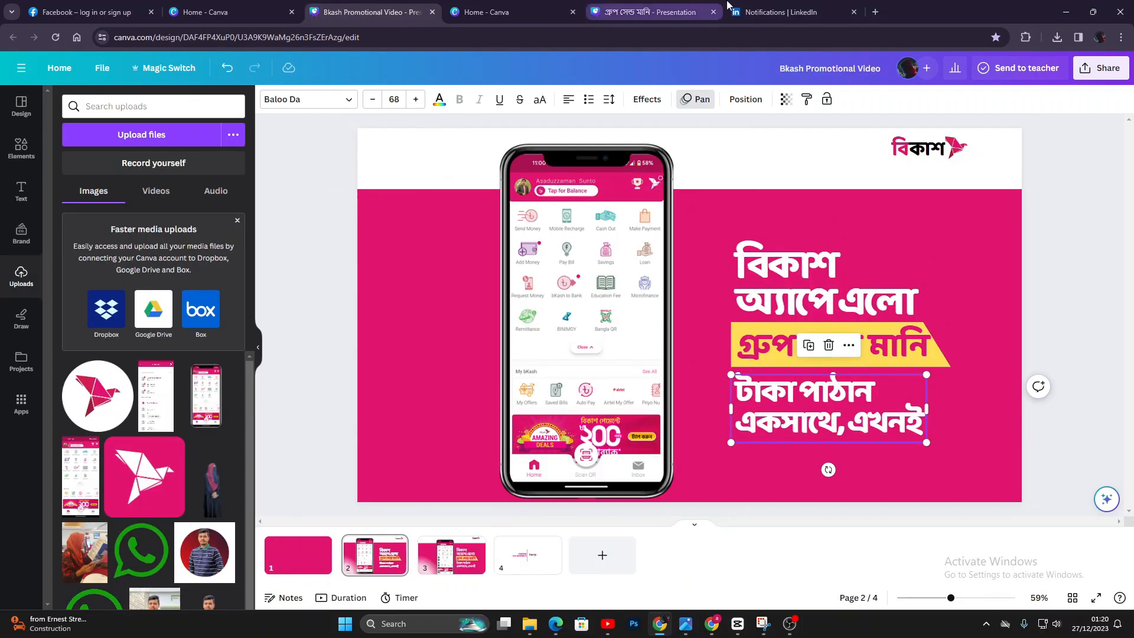
{"action": "left_click", "coordinate": [785, 12]}
{"action": "left_click", "coordinate": [656, 12]}
{"action": "left_click_drag", "start_coordinate": [614, 334], "coordinate": [626, 358]}
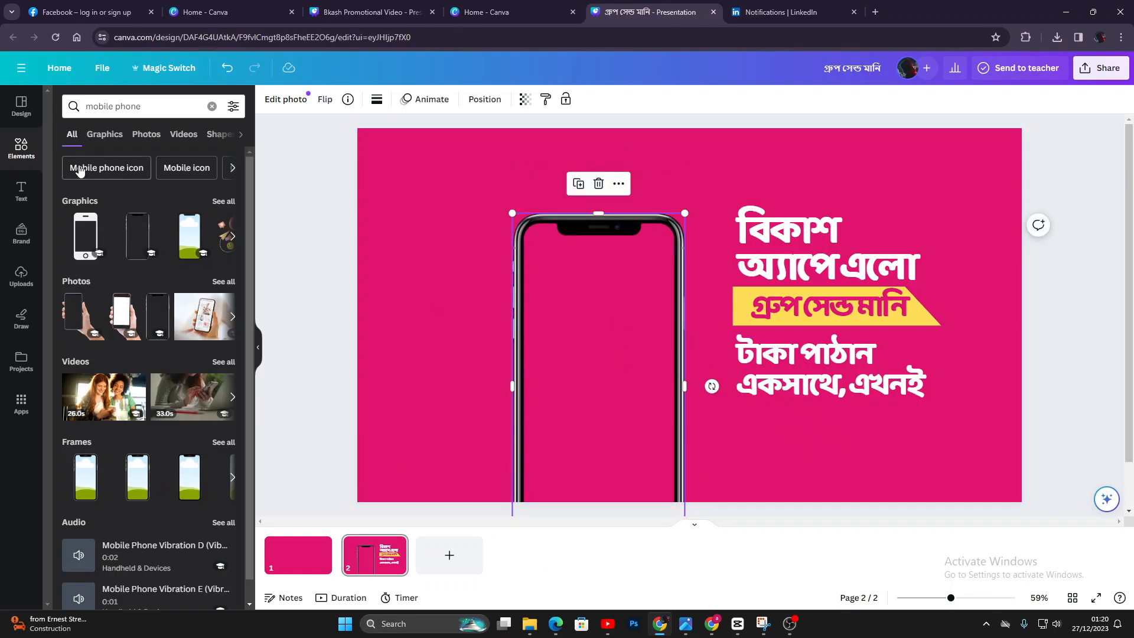
Add a square shape, stretched into a full-width band across the upper edge of page 2, and color it white.
{"action": "left_click", "coordinate": [22, 149]}
{"action": "left_click", "coordinate": [78, 281]}
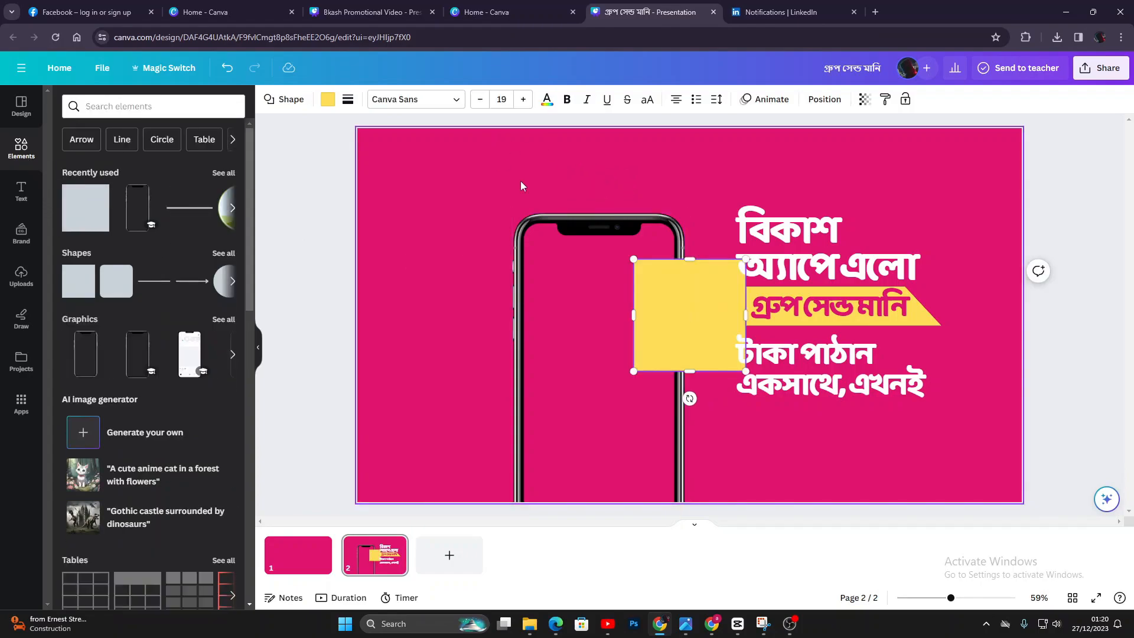
{"action": "left_click", "coordinate": [763, 433]}
{"action": "left_click_drag", "start_coordinate": [695, 342], "coordinate": [418, 197]}
{"action": "left_click_drag", "start_coordinate": [469, 155], "coordinate": [1031, 154]}
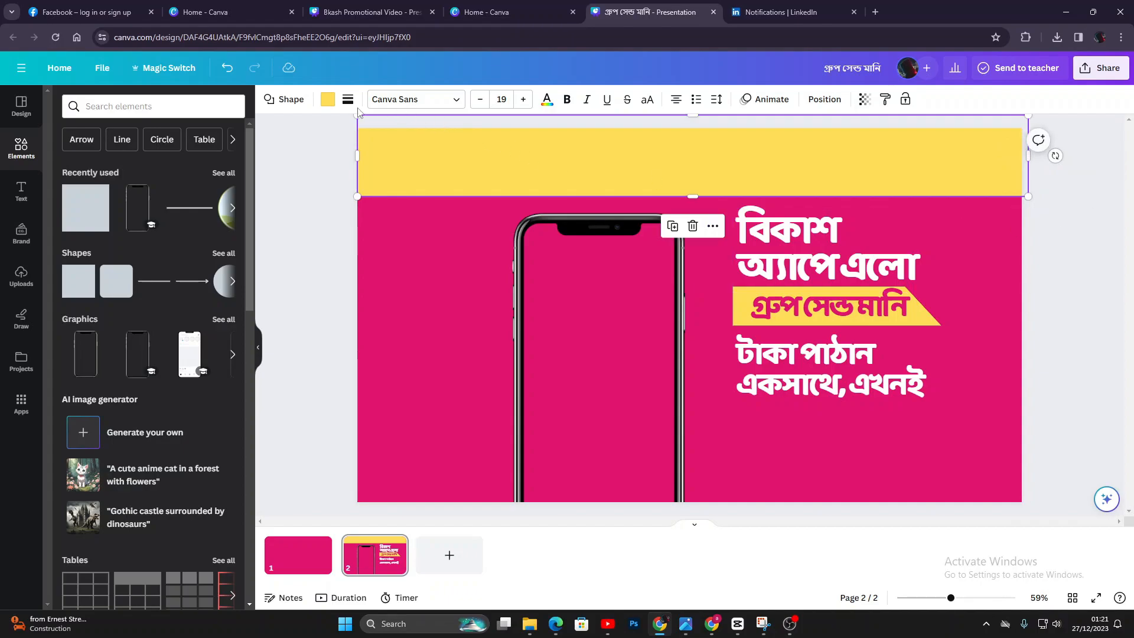
{"action": "left_click", "coordinate": [328, 99]}
{"action": "left_click", "coordinate": [223, 171]}
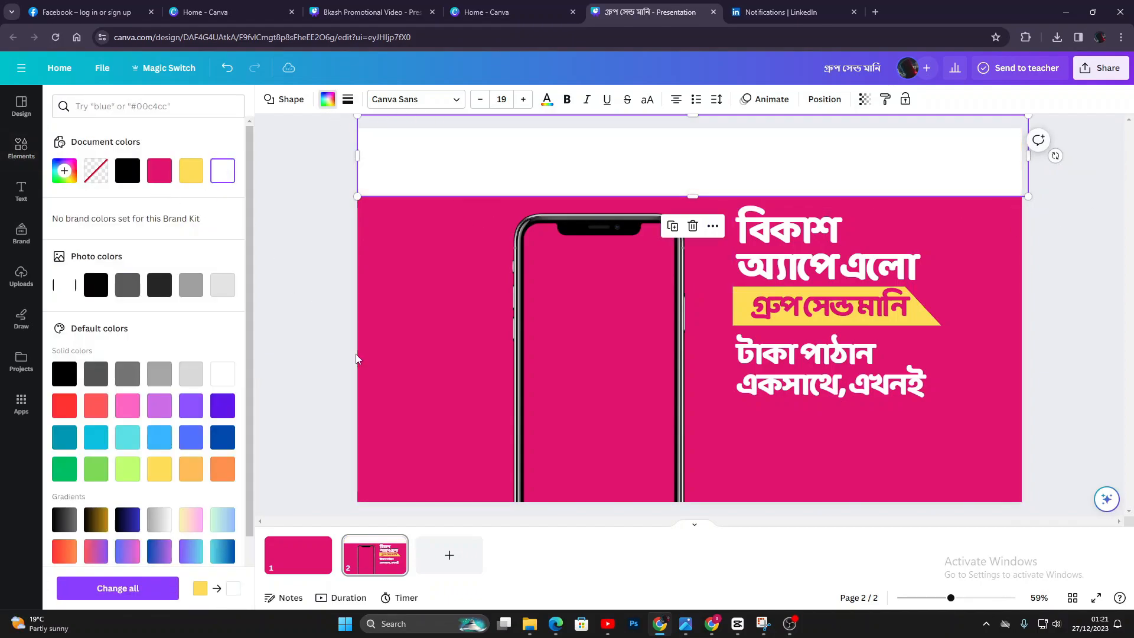
Shrink the phone frame and position it just below the white band so the whole phone fits on the page.
{"action": "left_click", "coordinate": [621, 354]}
{"action": "left_click_drag", "start_coordinate": [627, 313], "coordinate": [627, 276]}
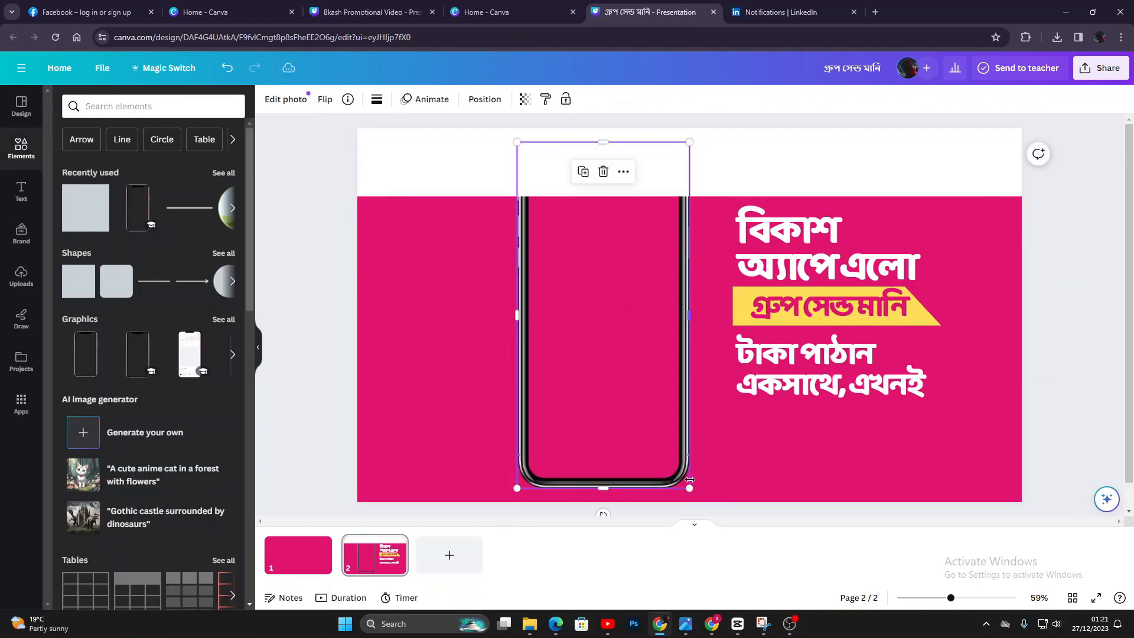
{"action": "left_click_drag", "start_coordinate": [688, 482], "coordinate": [663, 436]}
{"action": "left_click_drag", "start_coordinate": [629, 377], "coordinate": [631, 414]}
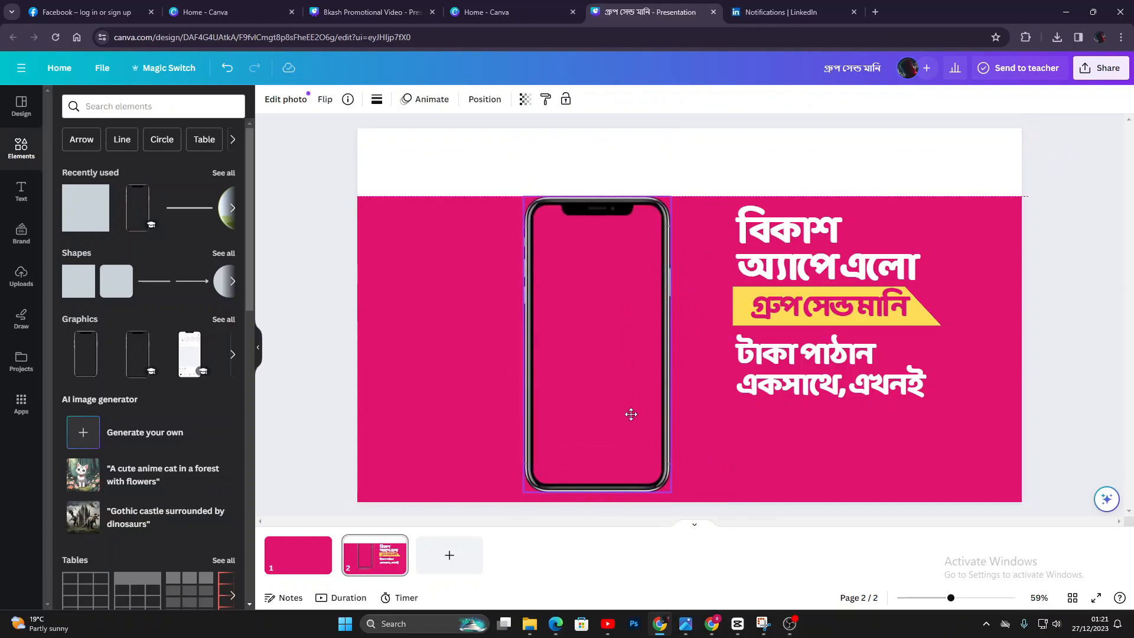
{"action": "left_click_drag", "start_coordinate": [604, 317], "coordinate": [608, 317]}
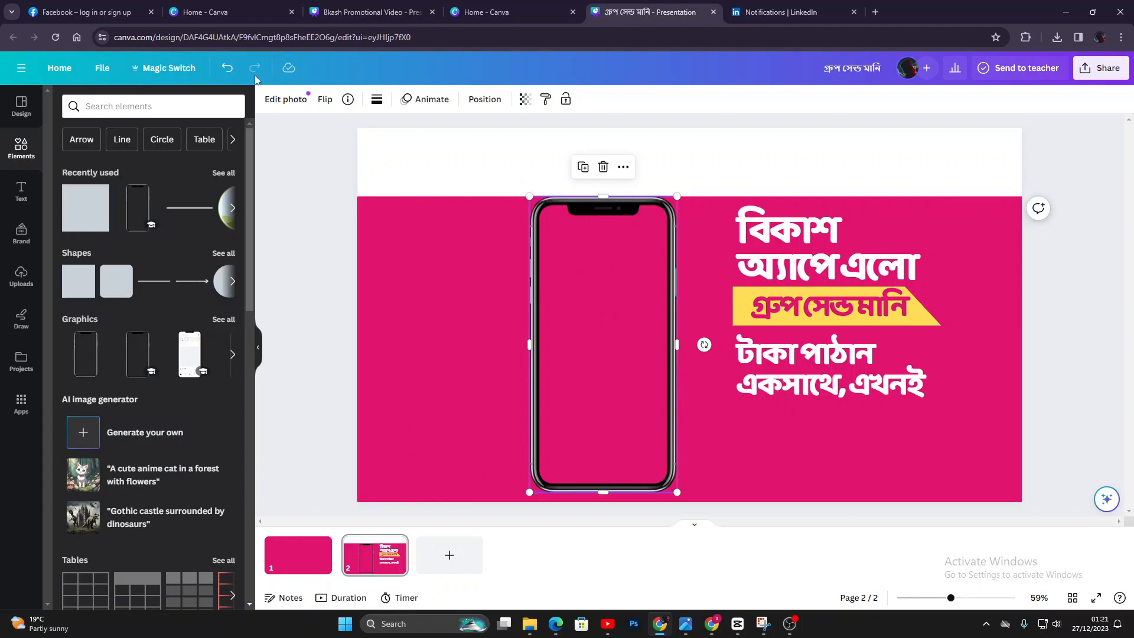
Check how the phone overlaps the white band in the Bkash Promotional Video design and look for layer options on the phone frame.
{"action": "left_click", "coordinate": [259, 11]}
{"action": "left_click", "coordinate": [378, 12]}
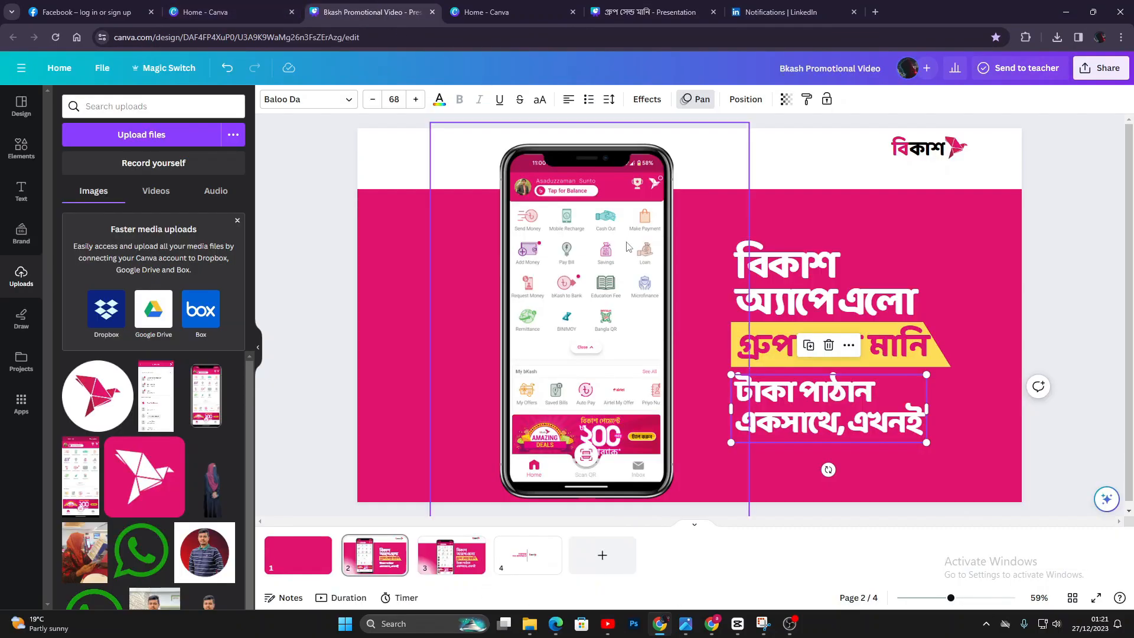
{"action": "left_click", "coordinate": [742, 8]}
{"action": "left_click", "coordinate": [690, 5]}
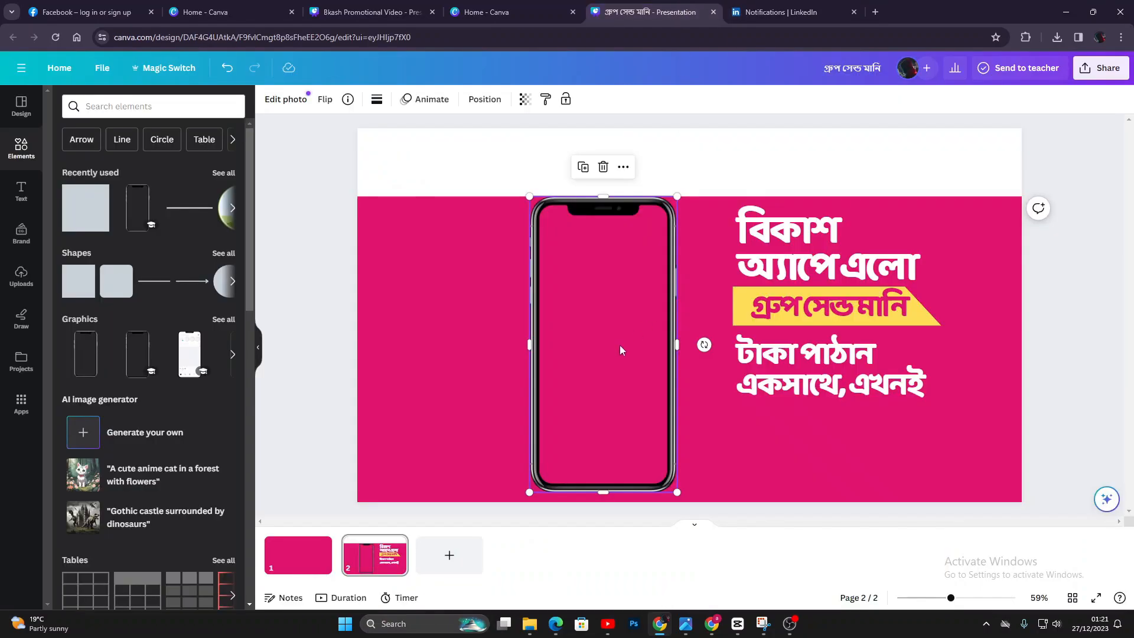
{"action": "right_click", "coordinate": [632, 285]}
{"action": "mouse_move", "coordinate": [737, 406]}
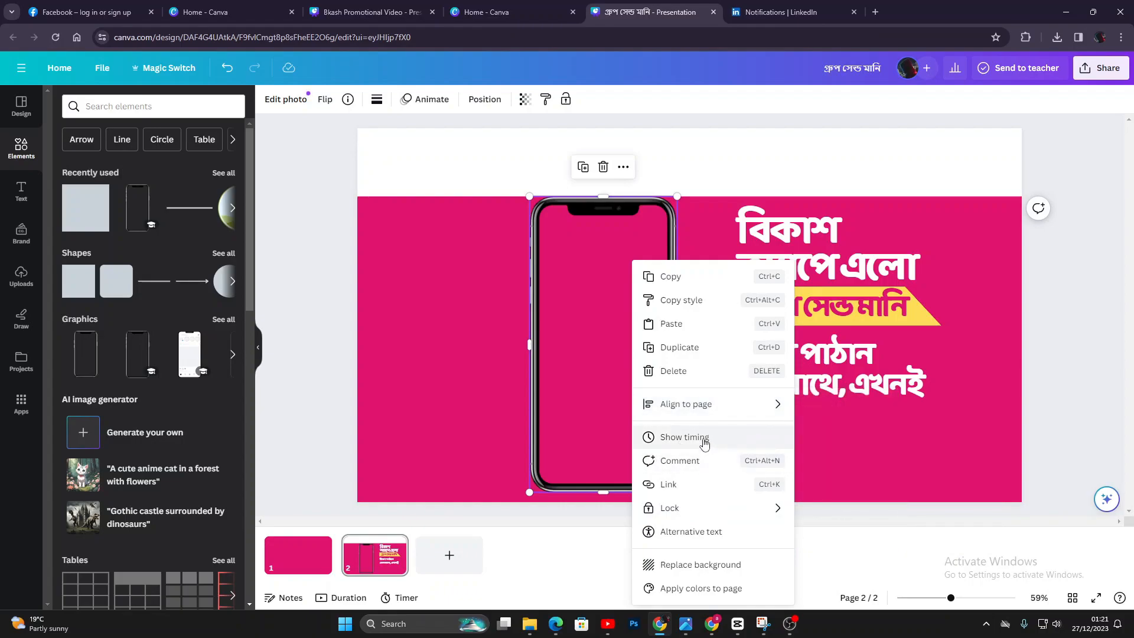
{"action": "left_click", "coordinate": [603, 250]}
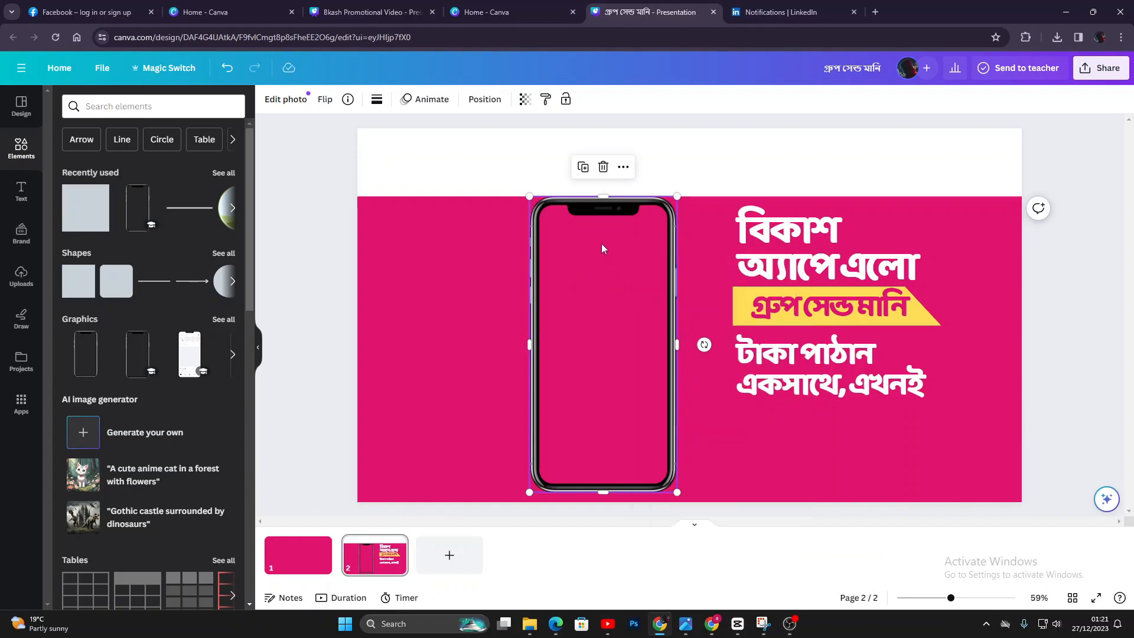
Send the white band to the back and move the phone frame up so it overlaps the band.
{"action": "mouse_move", "coordinate": [611, 273]}
{"action": "left_mouse_down"}
{"action": "mouse_move", "coordinate": [608, 233]}
{"action": "mouse_move", "coordinate": [608, 258]}
{"action": "left_mouse_up"}
{"action": "left_click", "coordinate": [706, 162]}
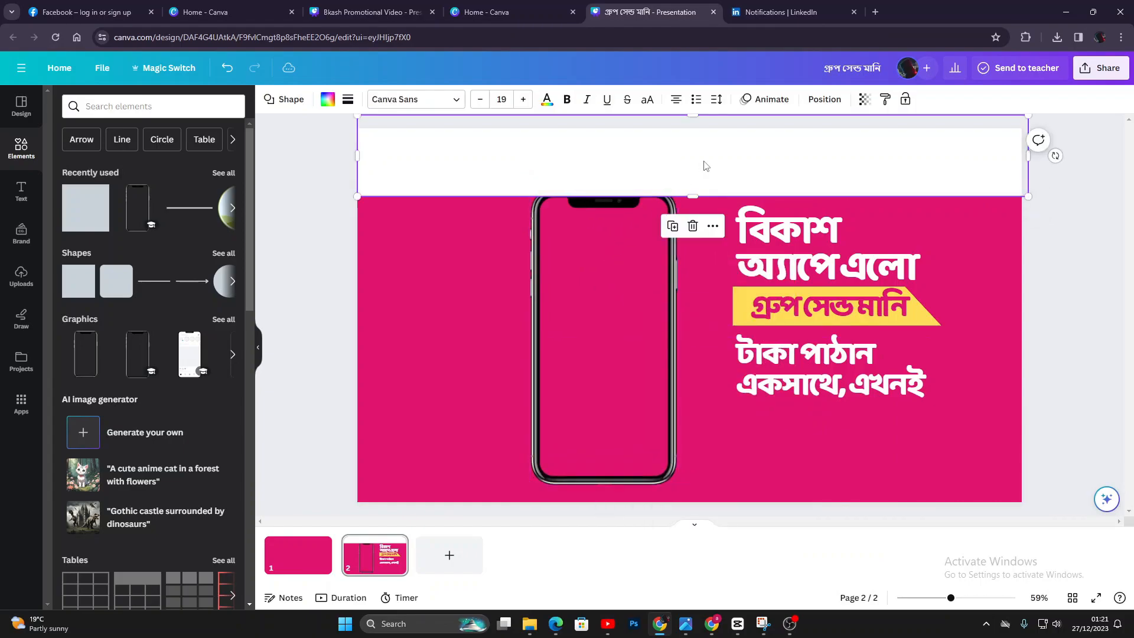
{"action": "right_click", "coordinate": [707, 163]}
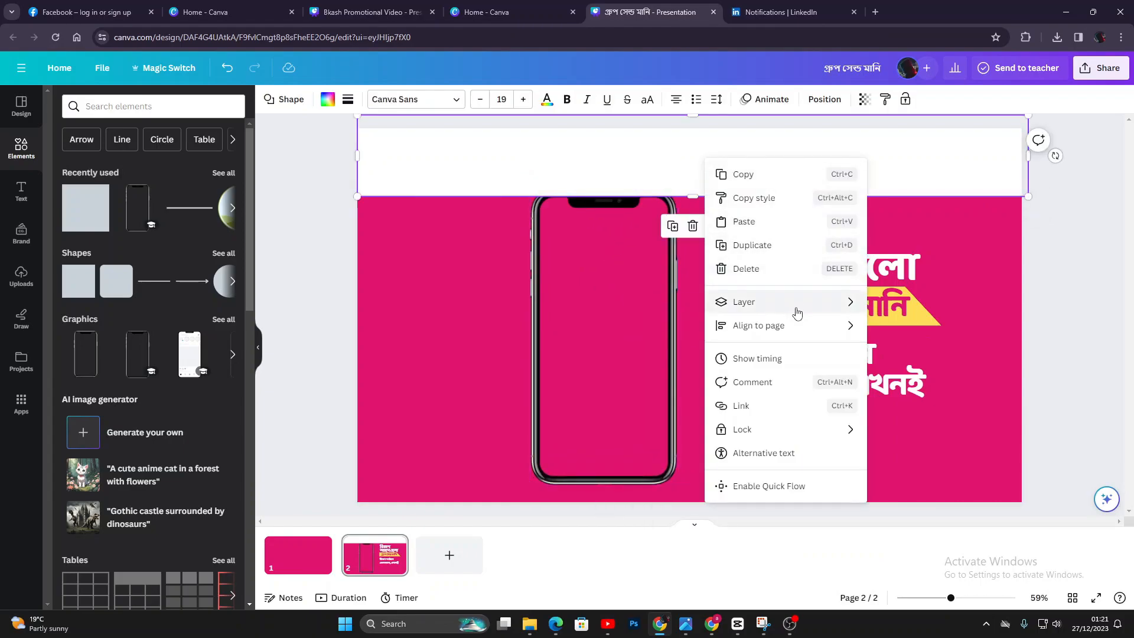
{"action": "mouse_move", "coordinate": [792, 305]}
{"action": "left_click", "coordinate": [919, 372]}
{"action": "left_click_drag", "start_coordinate": [641, 326], "coordinate": [663, 298]}
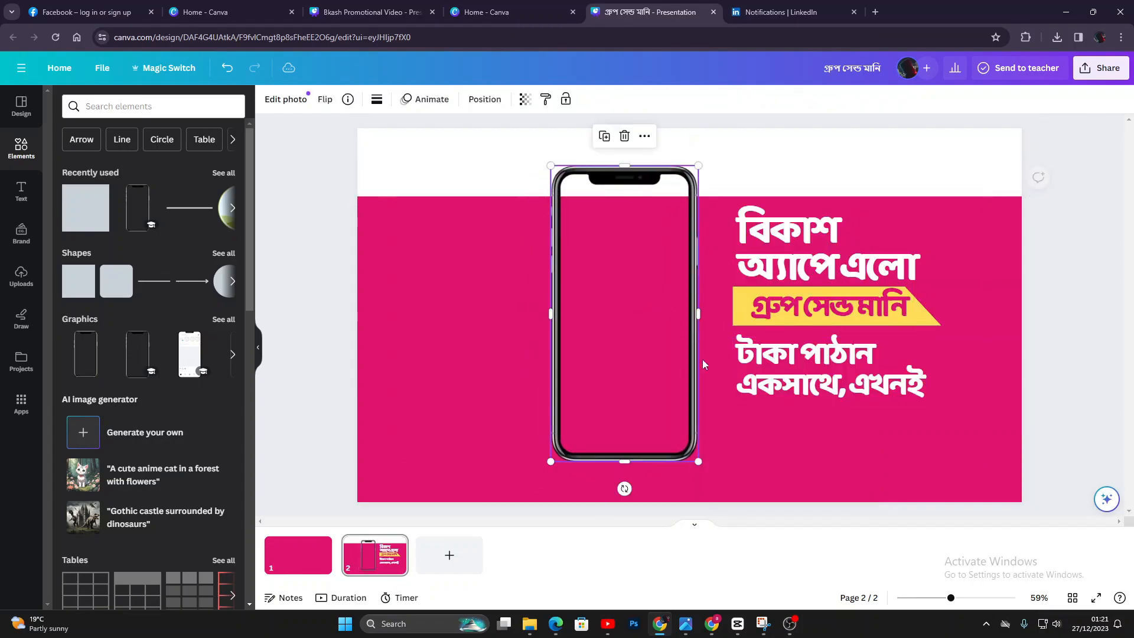
{"action": "left_click", "coordinate": [863, 470]}
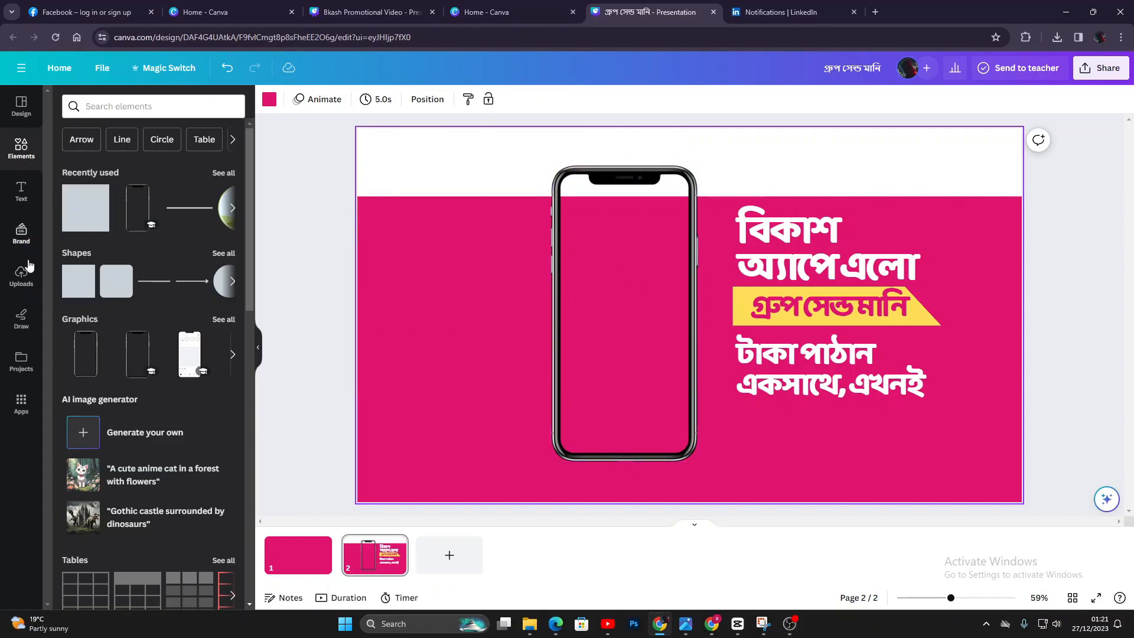
Place the uploaded Send Money screenshot over the phone frame's screen area and send it to the back.
{"action": "left_click", "coordinate": [26, 288]}
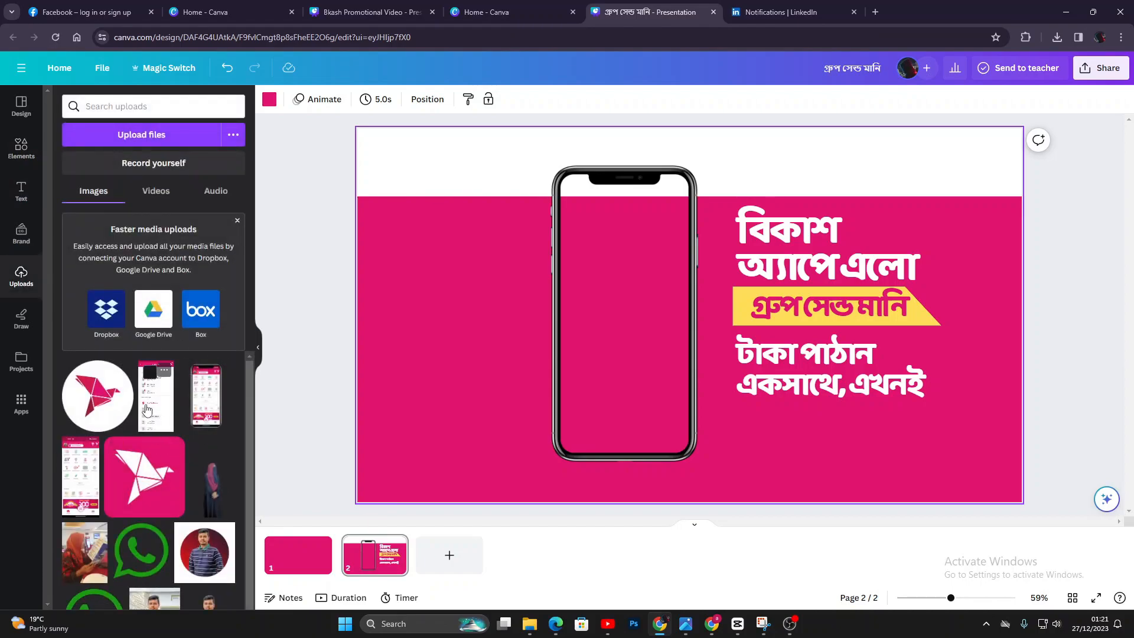
{"action": "left_click_drag", "start_coordinate": [157, 413], "coordinate": [650, 361]}
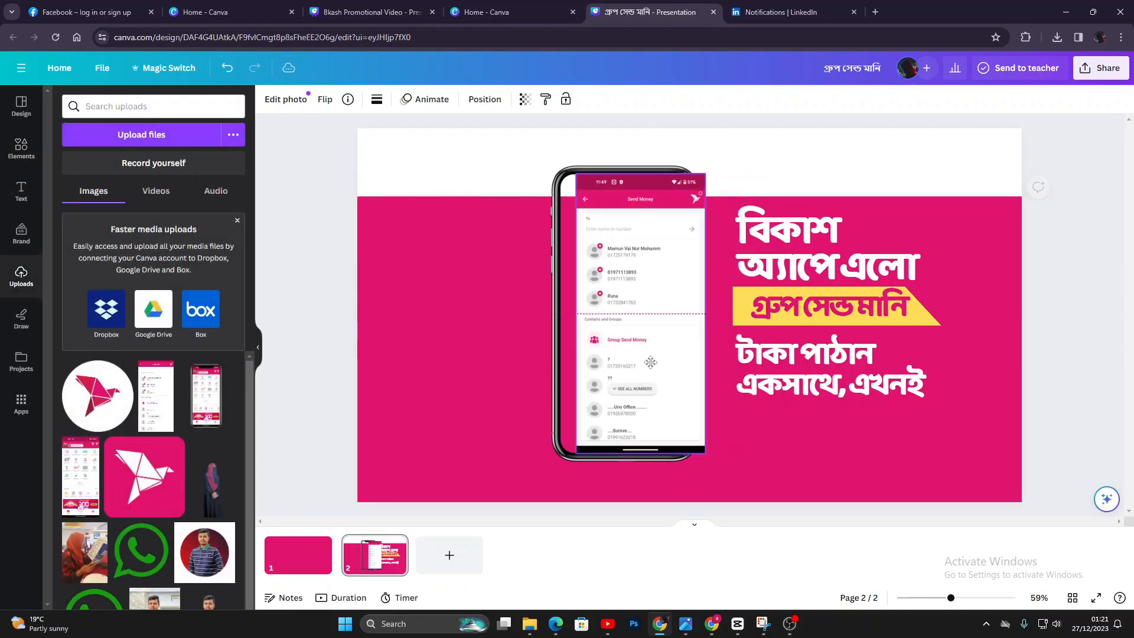
{"action": "left_click", "coordinate": [636, 364]}
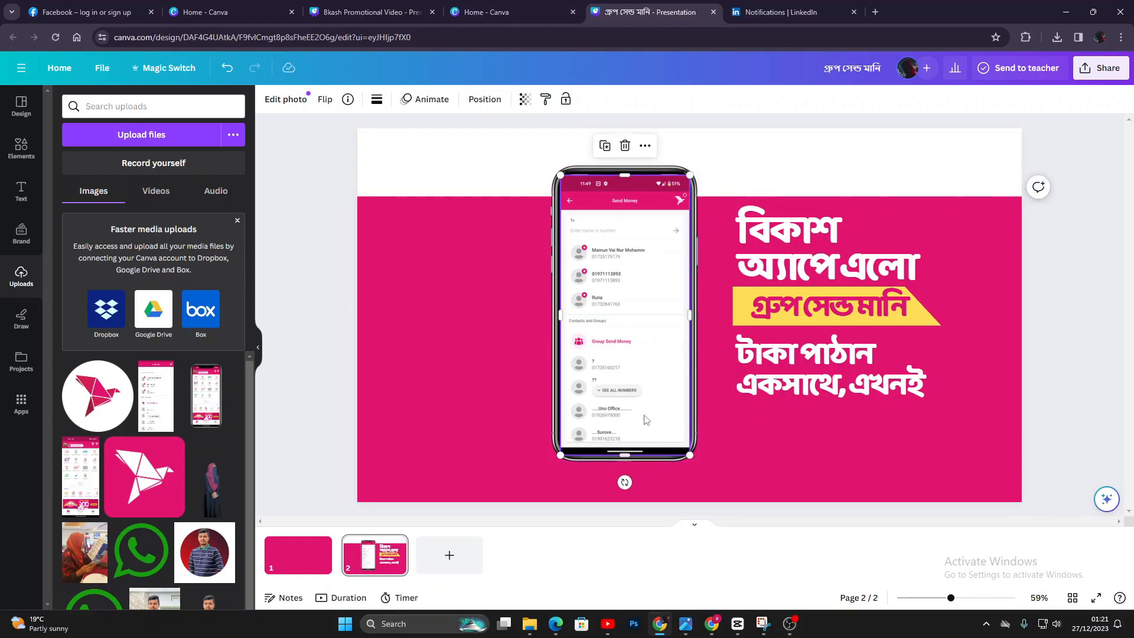
{"action": "right_click", "coordinate": [636, 391]}
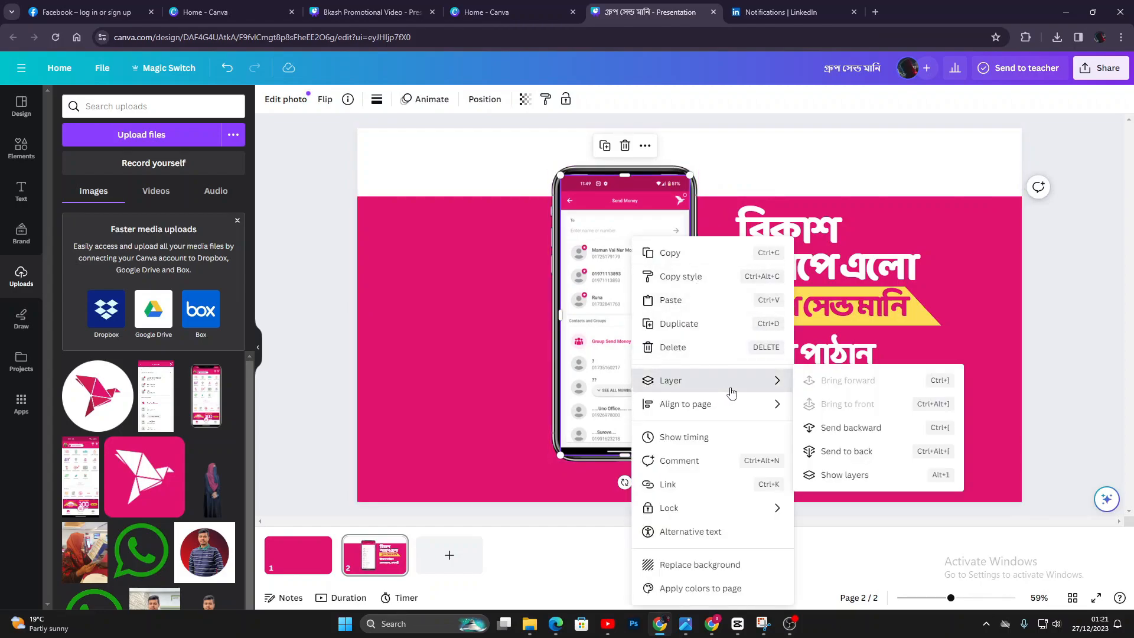
{"action": "left_click", "coordinate": [846, 451]}
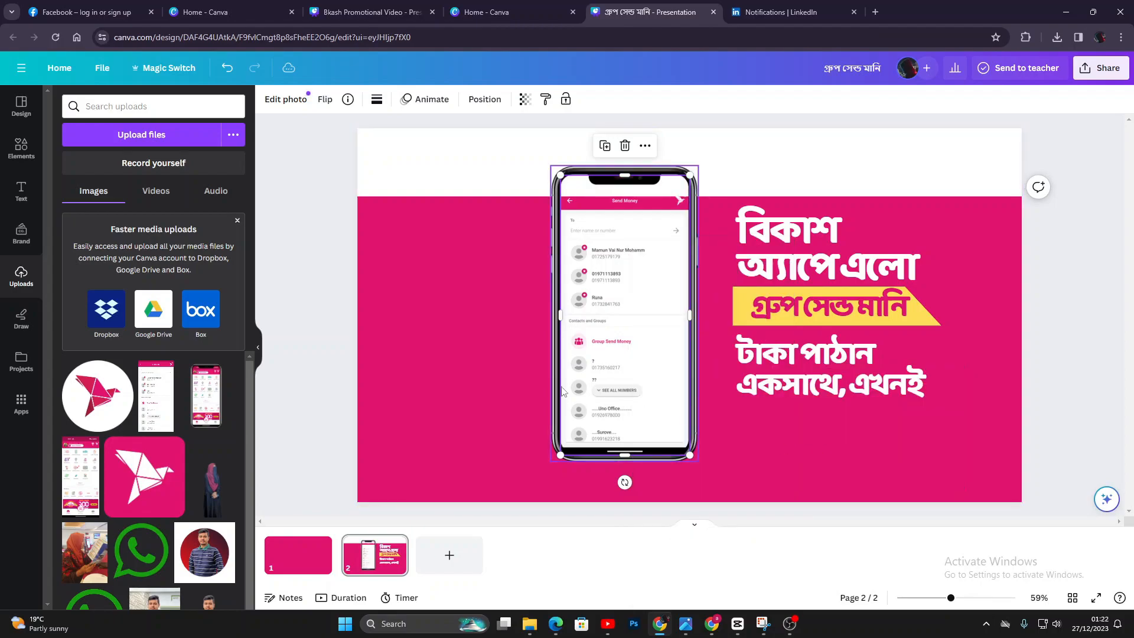
{"action": "left_click", "coordinate": [448, 371]}
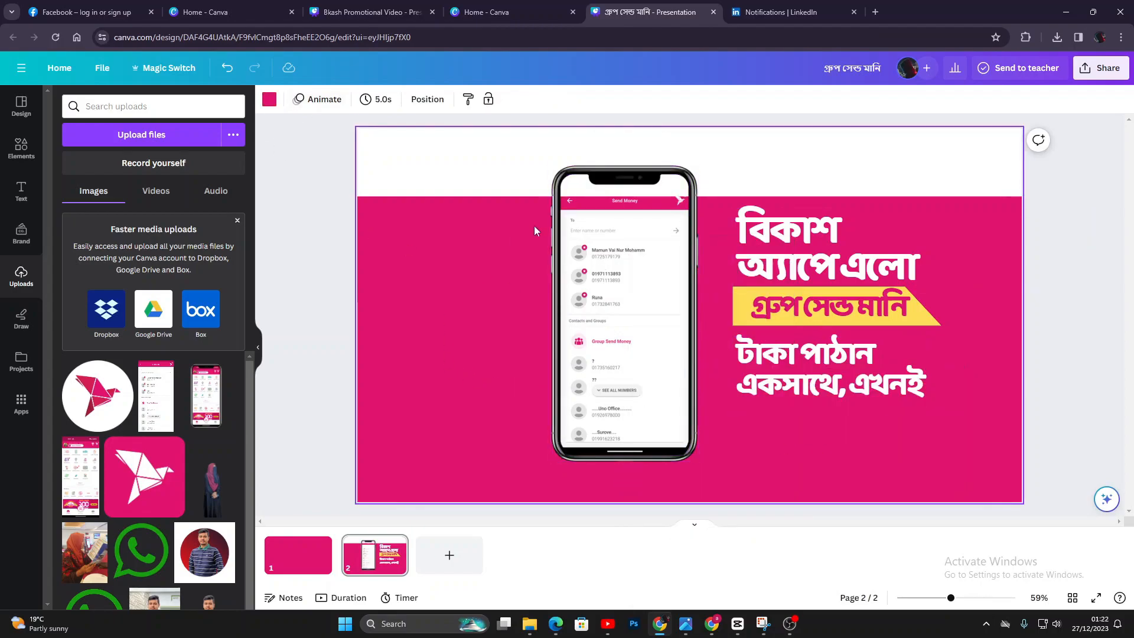
Try replacing the phone frame with the uploaded phone mockup, and the Send Money screenshot with the uploaded app home screenshot.
{"action": "left_click", "coordinate": [638, 360]}
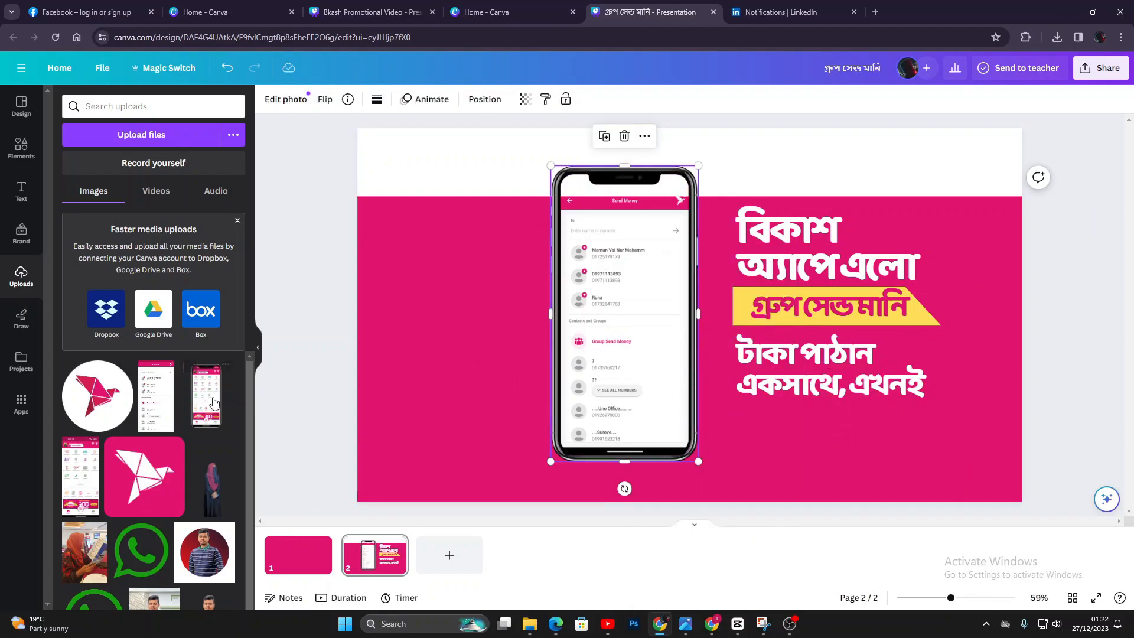
{"action": "left_click", "coordinate": [624, 137]}
{"action": "left_click", "coordinate": [205, 394]}
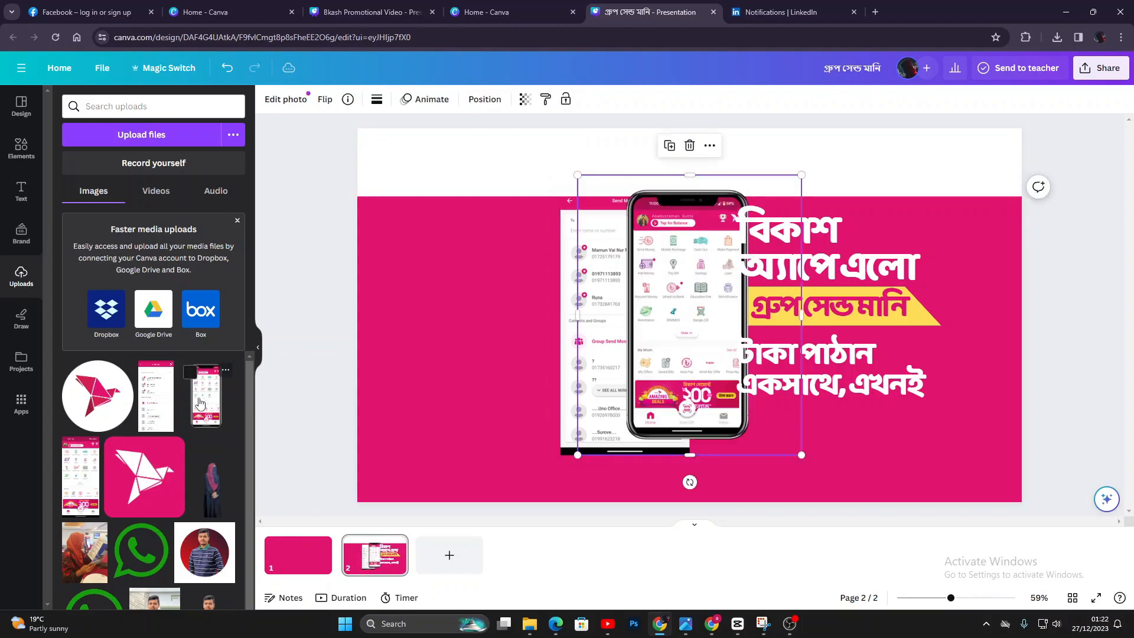
{"action": "key", "text": "Delete"}
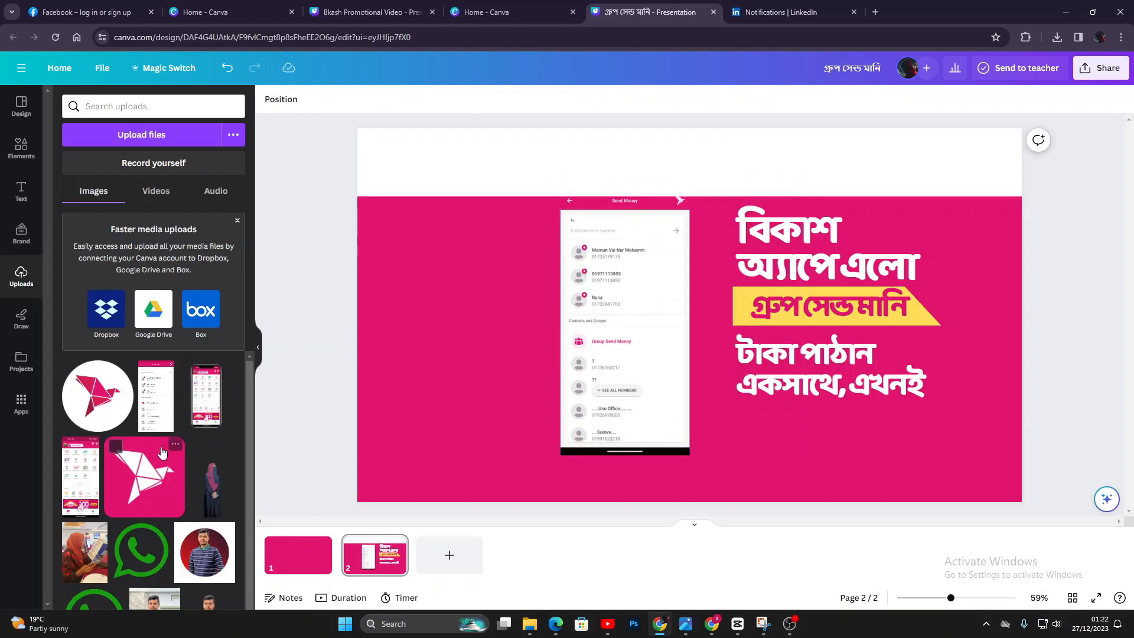
{"action": "left_click", "coordinate": [81, 473]}
{"action": "left_click_drag", "start_coordinate": [730, 384], "coordinate": [520, 432]}
{"action": "left_click", "coordinate": [652, 378]}
Undo the screenshot replacement and the removal of the phone frame.
{"action": "key", "text": "ctrl+z"}
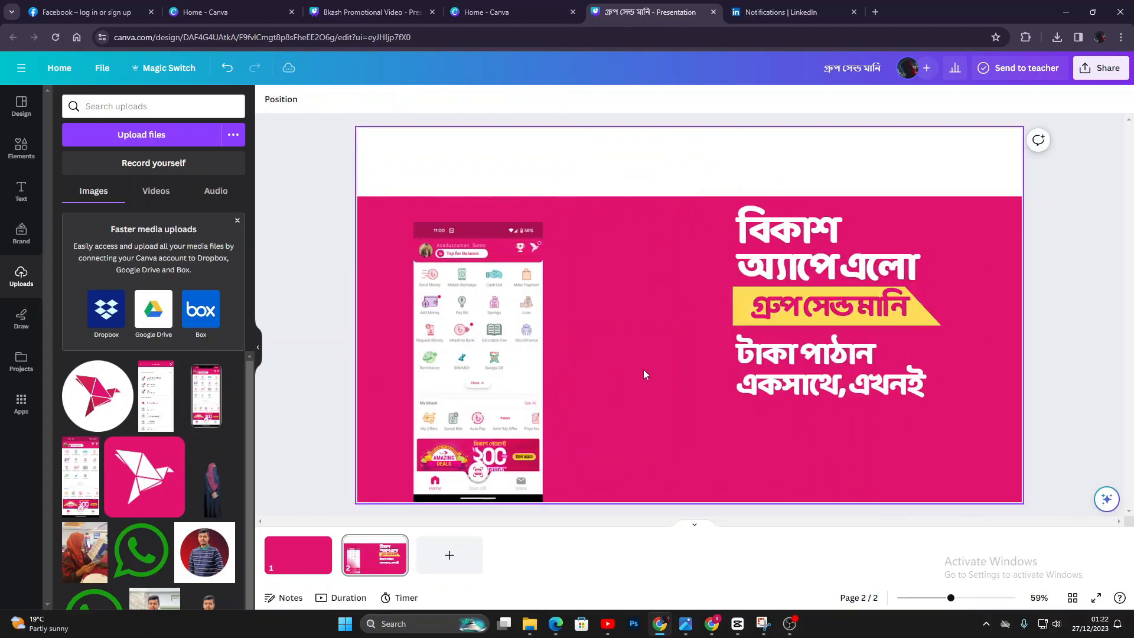
{"action": "key", "text": "ctrl+z"}
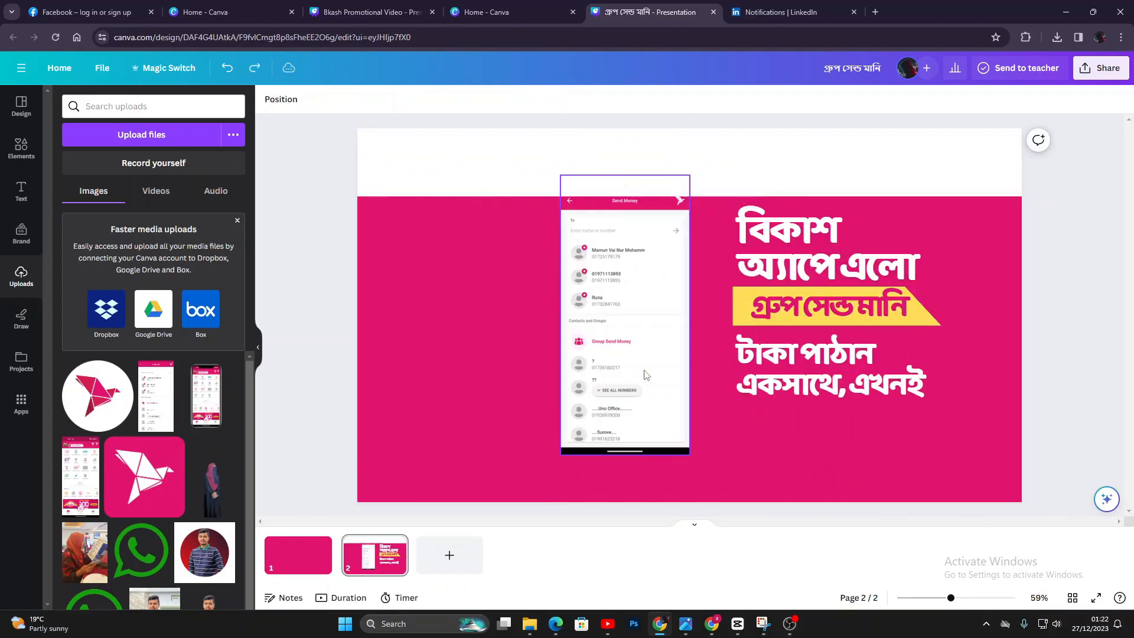
{"action": "key", "text": "ctrl+z"}
{"action": "key", "text": "ctrl+z"}
{"action": "key", "text": "ctrl+z"}
Move the phone frame aside, delete the Send Money screenshot, and reposition the frame over the white band left of the text.
{"action": "left_click_drag", "start_coordinate": [621, 330], "coordinate": [516, 361]}
{"action": "left_click", "coordinate": [644, 351]}
{"action": "left_click", "coordinate": [624, 145]}
{"action": "left_click_drag", "start_coordinate": [542, 312], "coordinate": [629, 260]}
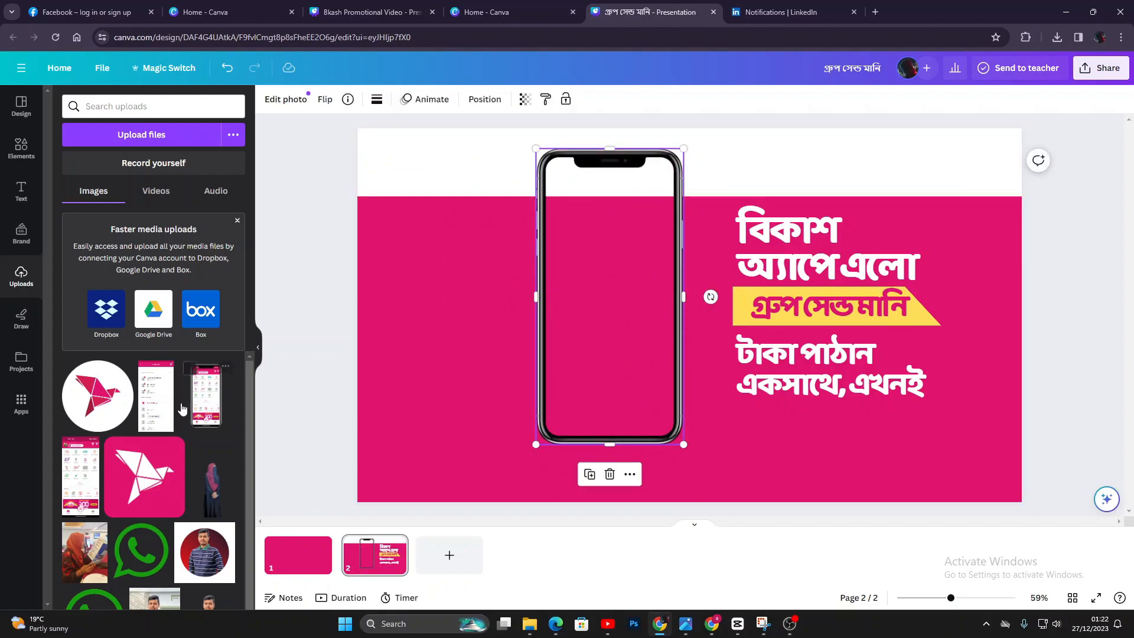
Place the uploaded bKash app home screenshot inside the phone frame and layer it behind the frame.
{"action": "left_click_drag", "start_coordinate": [78, 481], "coordinate": [594, 335]}
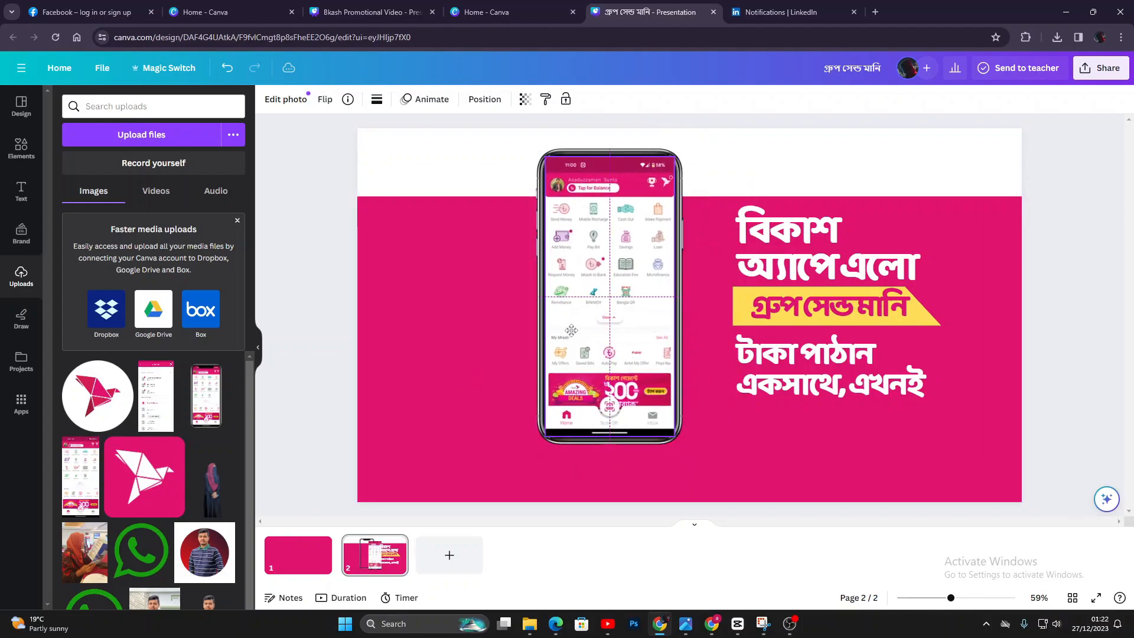
{"action": "right_click", "coordinate": [614, 331]}
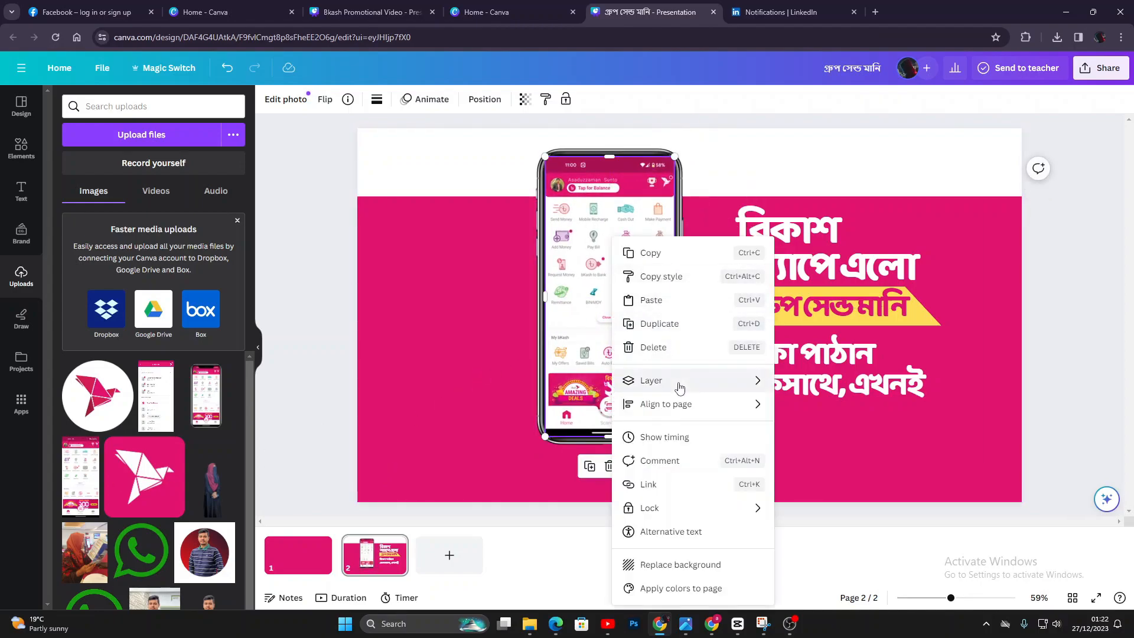
{"action": "mouse_move", "coordinate": [709, 380]}
{"action": "left_click", "coordinate": [832, 428]}
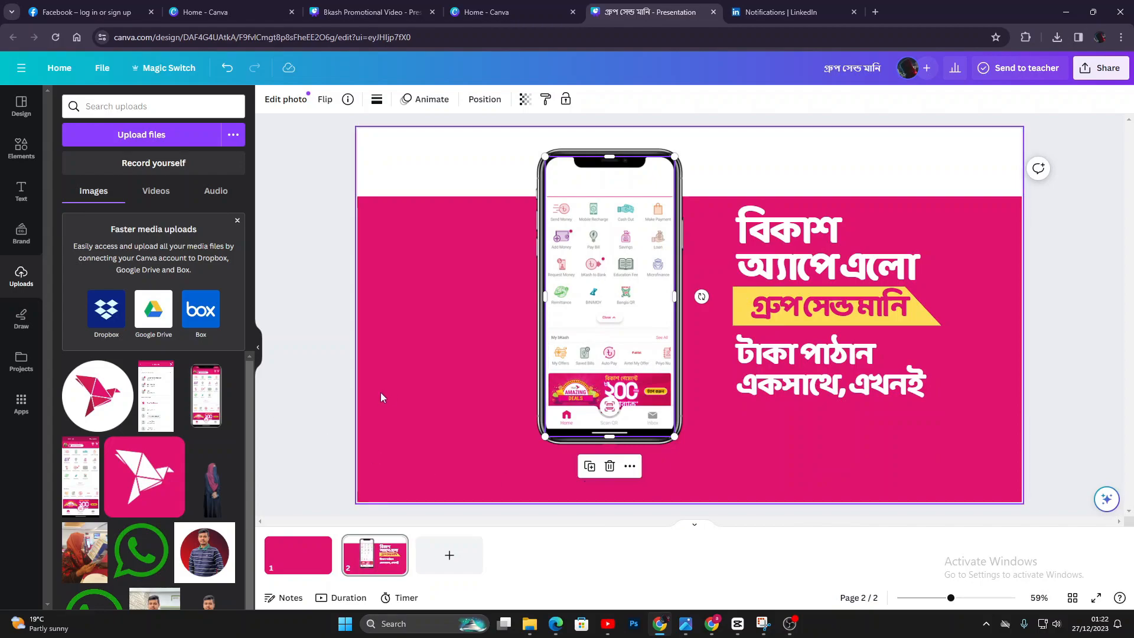
{"action": "left_click", "coordinate": [716, 418]}
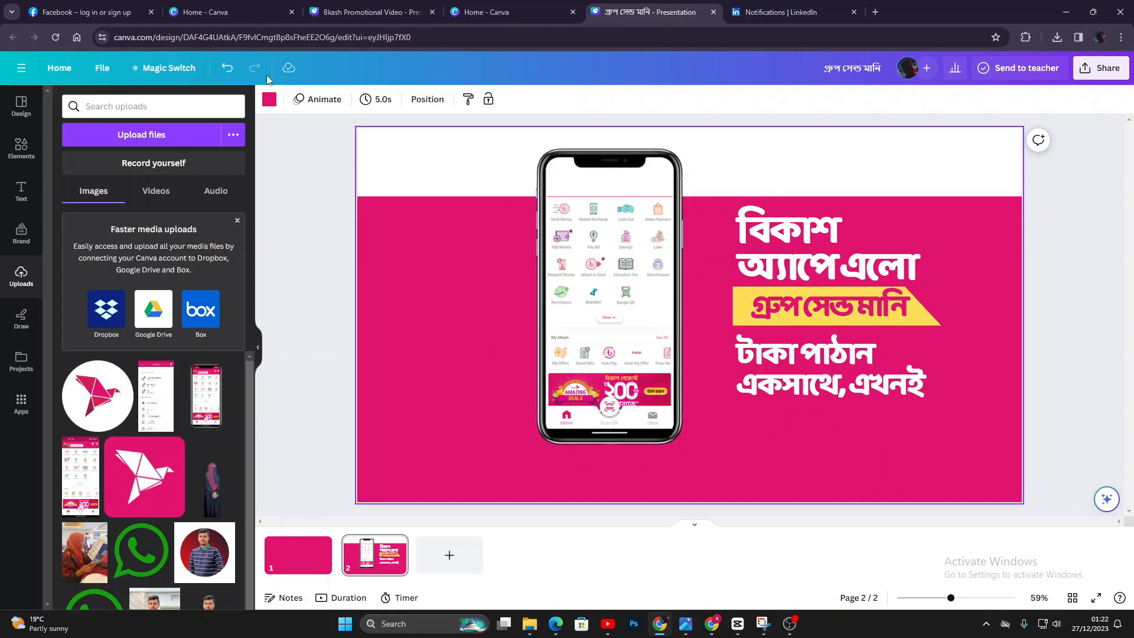
Open page 3 of the Bkash Promotional Video design and examine the video placed there over the phone.
{"action": "left_click", "coordinate": [369, 12]}
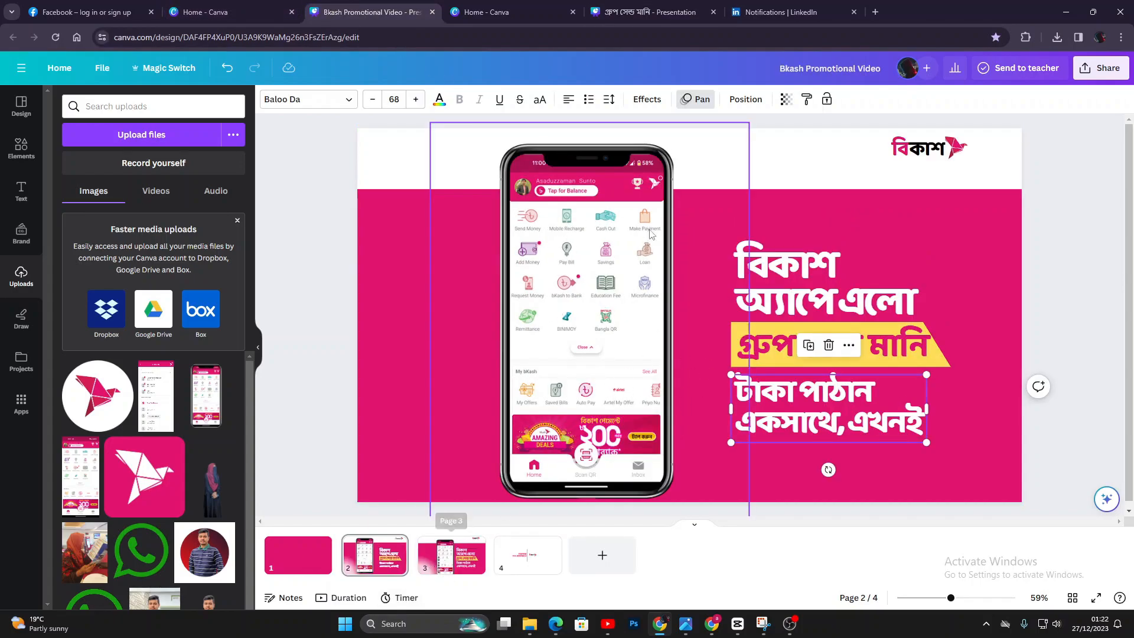
{"action": "left_click", "coordinate": [450, 558]}
{"action": "left_click", "coordinate": [624, 320]}
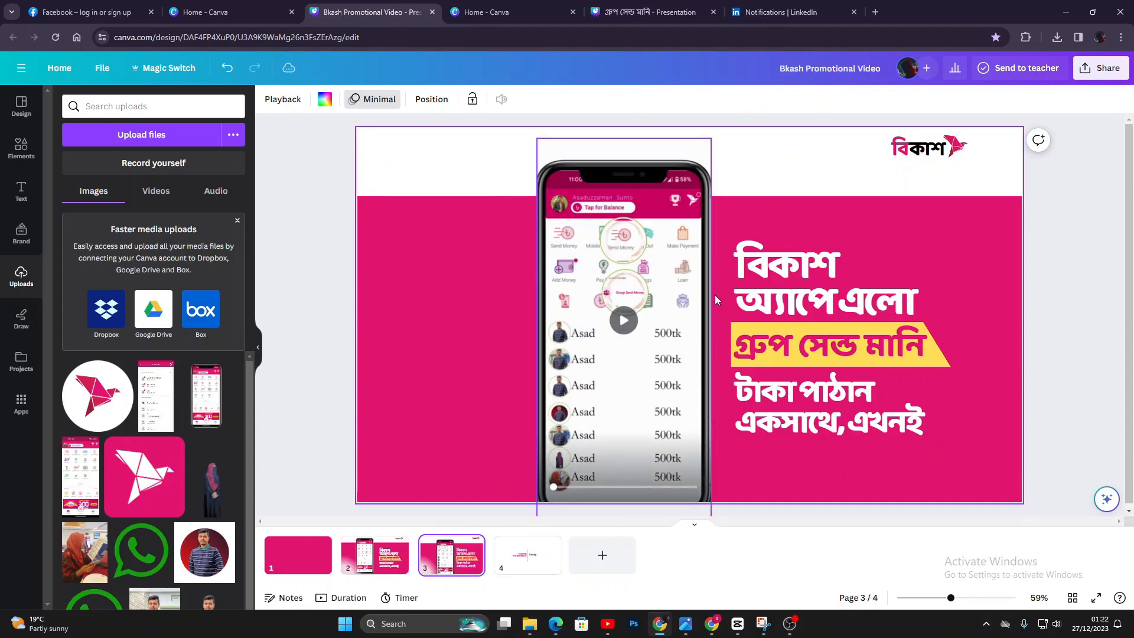
Open the 1080 x 1350 px phone mockup design from the Canva home page in a new tab.
{"action": "left_click", "coordinate": [631, 338]}
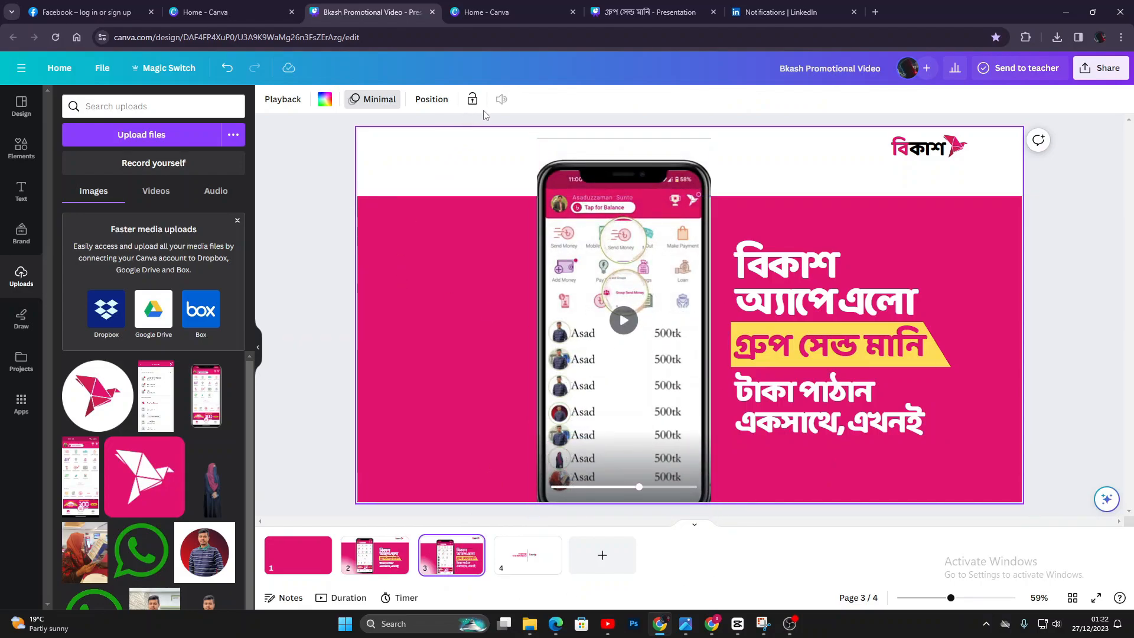
{"action": "left_click", "coordinate": [541, 8]}
{"action": "left_click", "coordinate": [650, 12]}
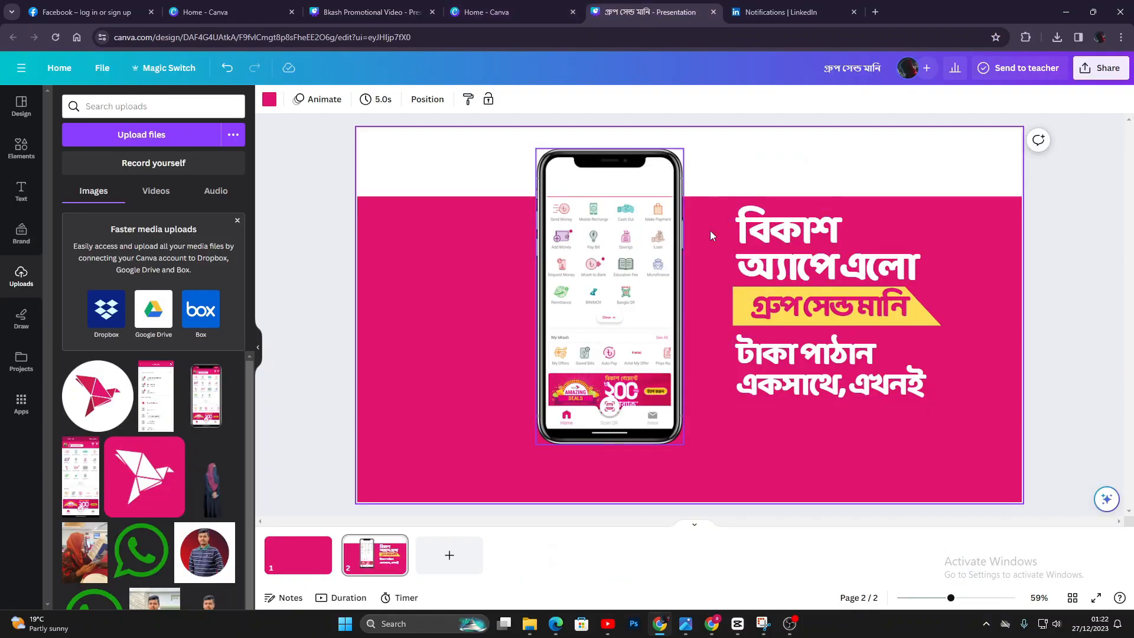
{"action": "right_click", "coordinate": [46, 78]}
{"action": "left_click", "coordinate": [72, 87]}
{"action": "left_click", "coordinate": [789, 12]}
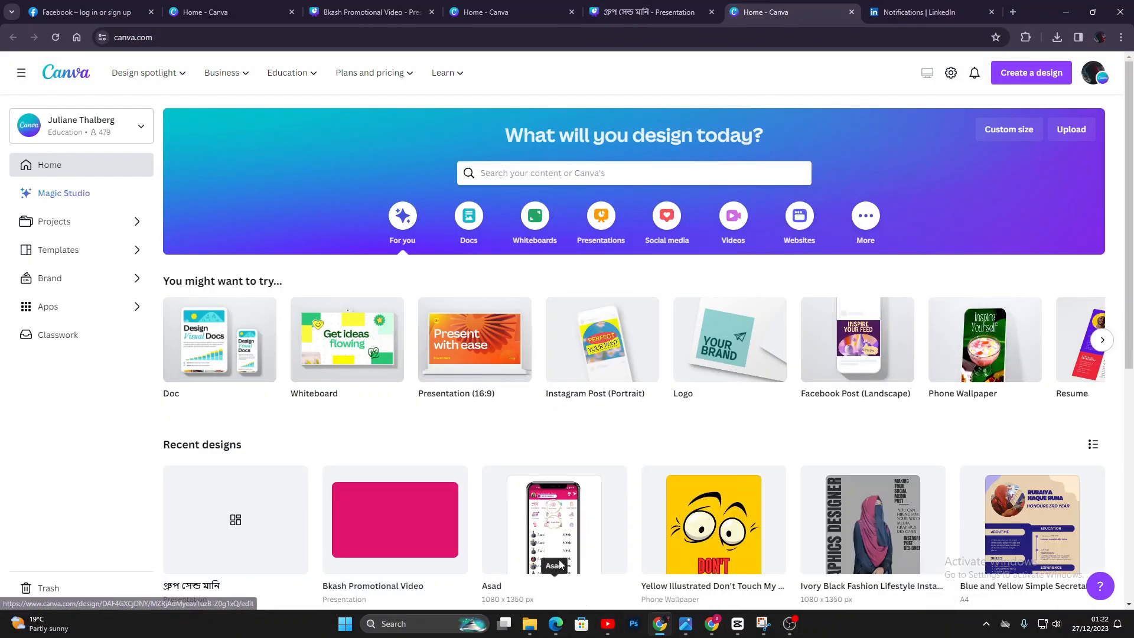
{"action": "left_click", "coordinate": [564, 544]}
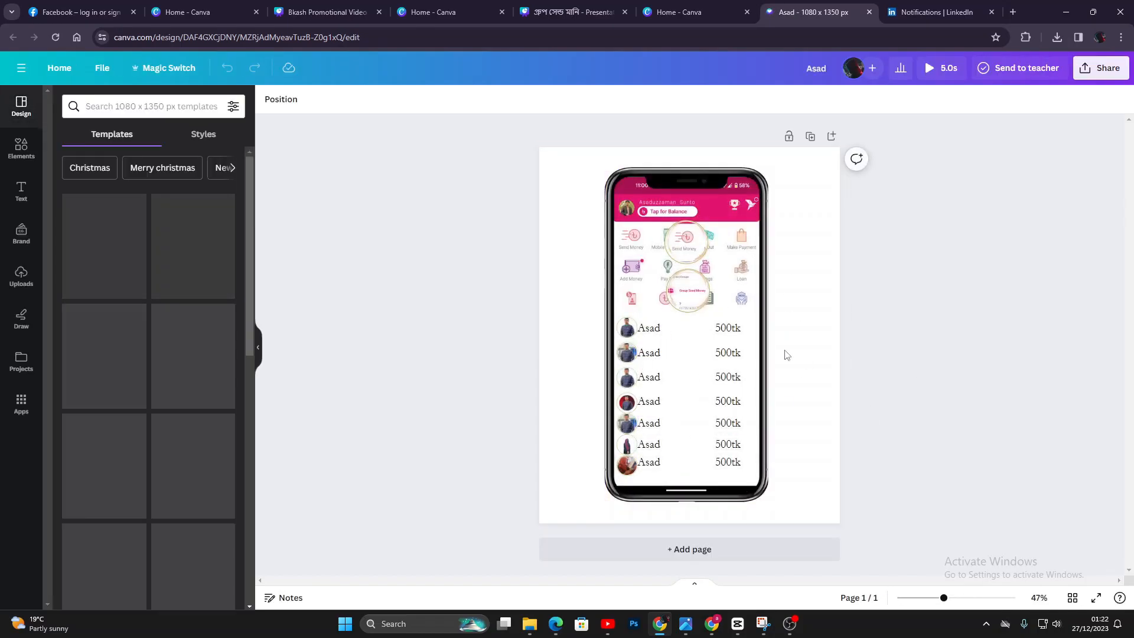
Add the recently used circular picture frame over the middle of the phone mockup.
{"action": "left_click", "coordinate": [754, 194]}
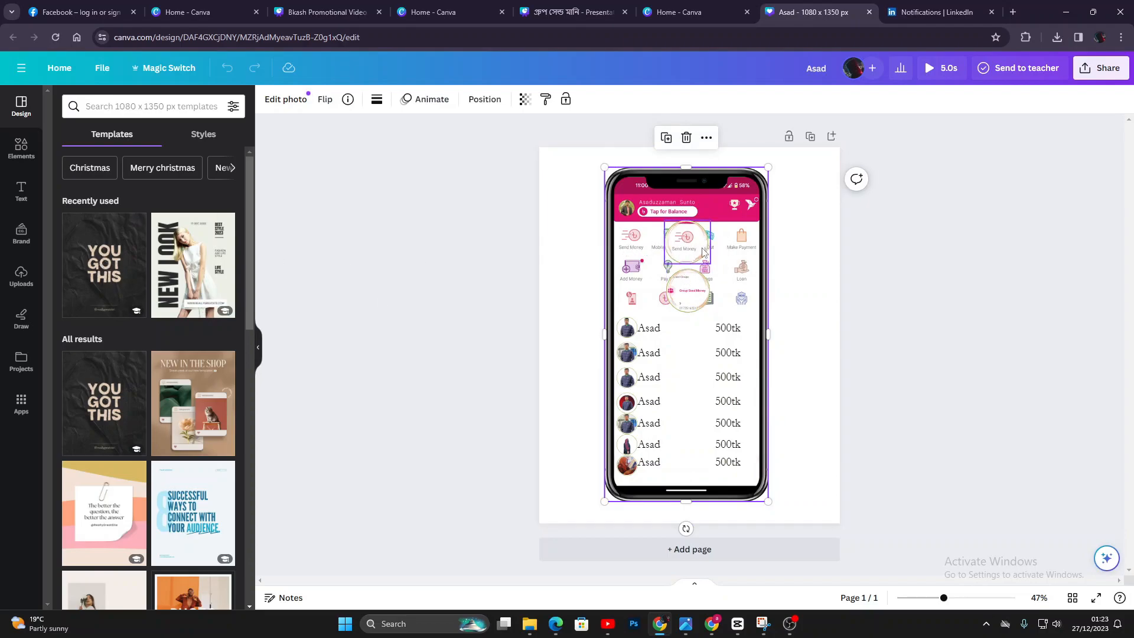
{"action": "left_click", "coordinate": [21, 148]}
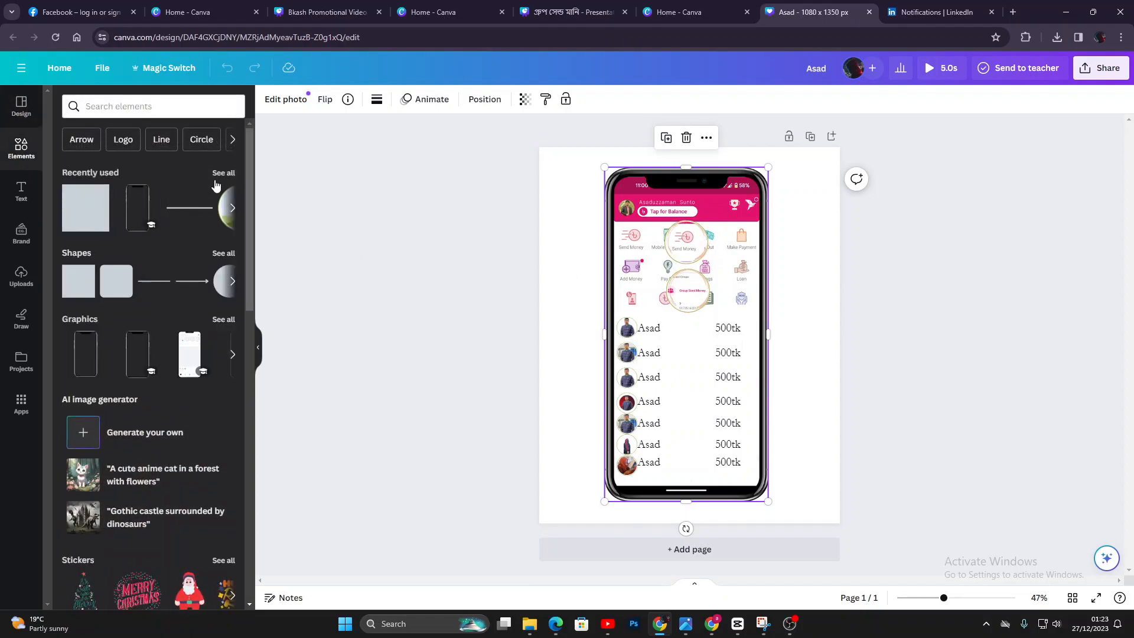
{"action": "left_click", "coordinate": [222, 173]}
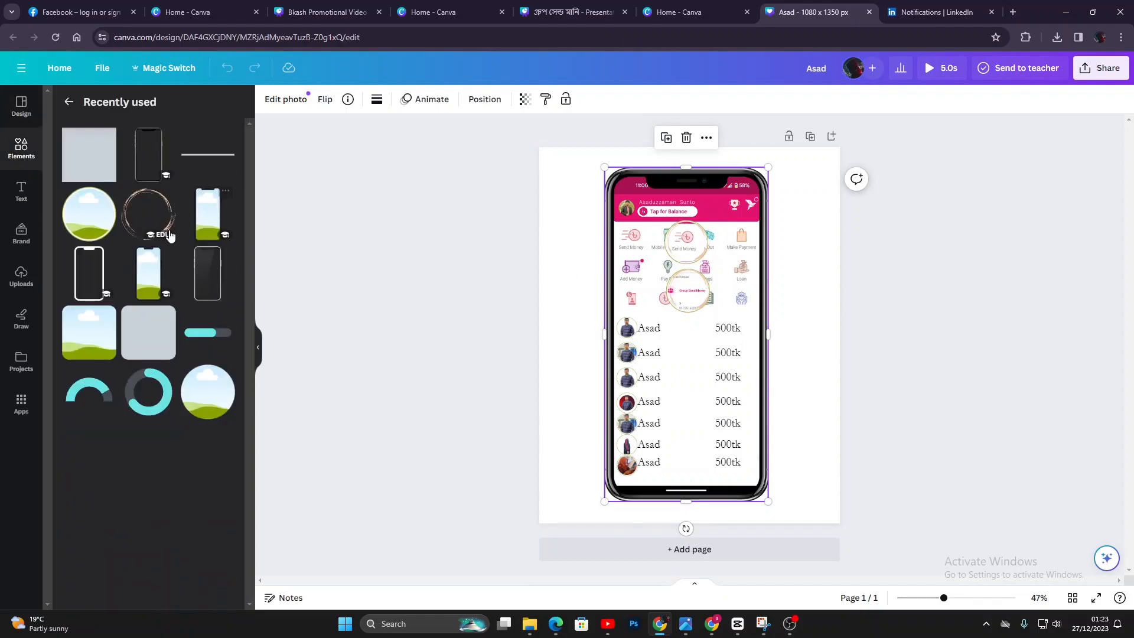
{"action": "left_click", "coordinate": [94, 225]}
{"action": "mouse_move", "coordinate": [685, 310]}
{"action": "left_mouse_down"}
{"action": "mouse_move", "coordinate": [575, 268]}
{"action": "mouse_move", "coordinate": [677, 302]}
{"action": "left_mouse_up"}
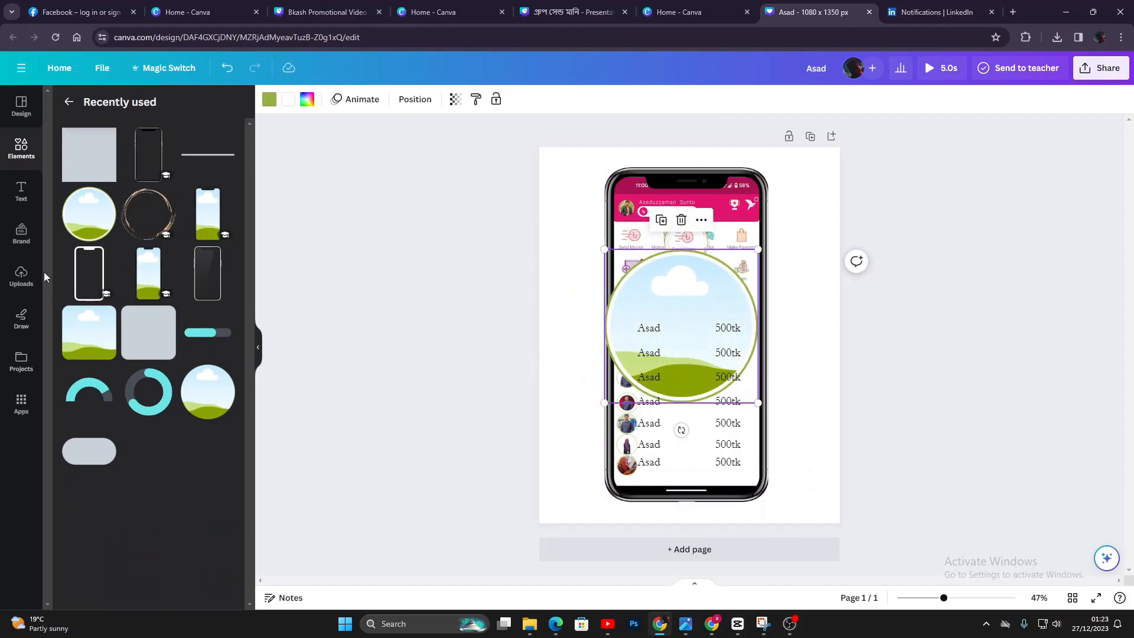
Fill the circular frame with the bKash app home screenshot, try enlarging the image inside it, and delete the frame.
{"action": "left_click", "coordinate": [27, 284]}
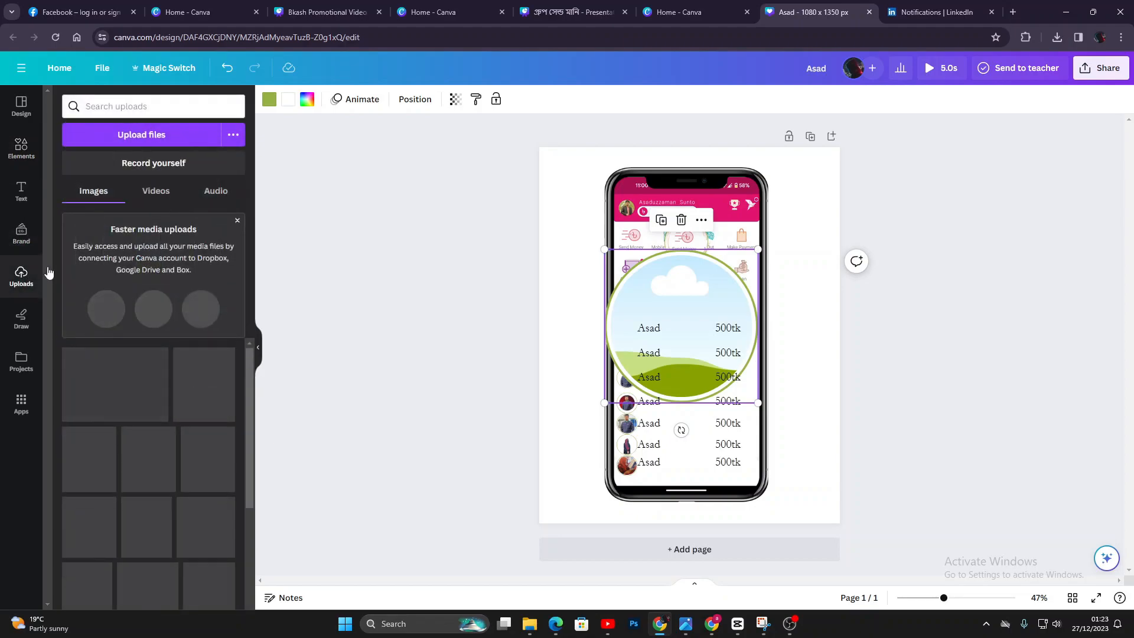
{"action": "left_click_drag", "start_coordinate": [75, 391], "coordinate": [656, 318]}
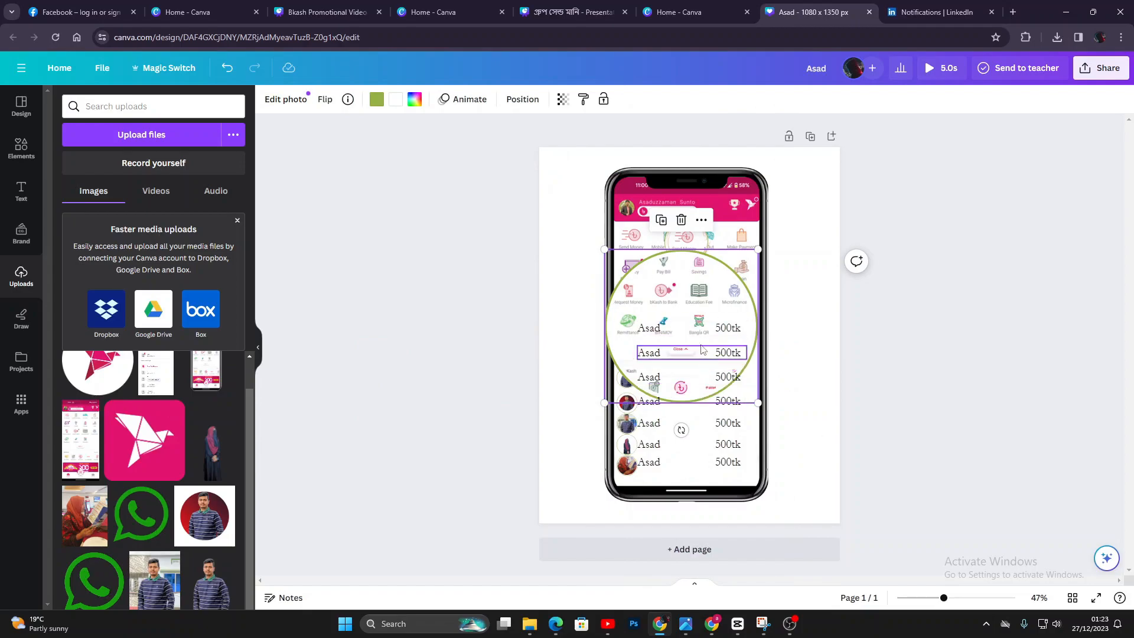
{"action": "double_click", "coordinate": [682, 308]}
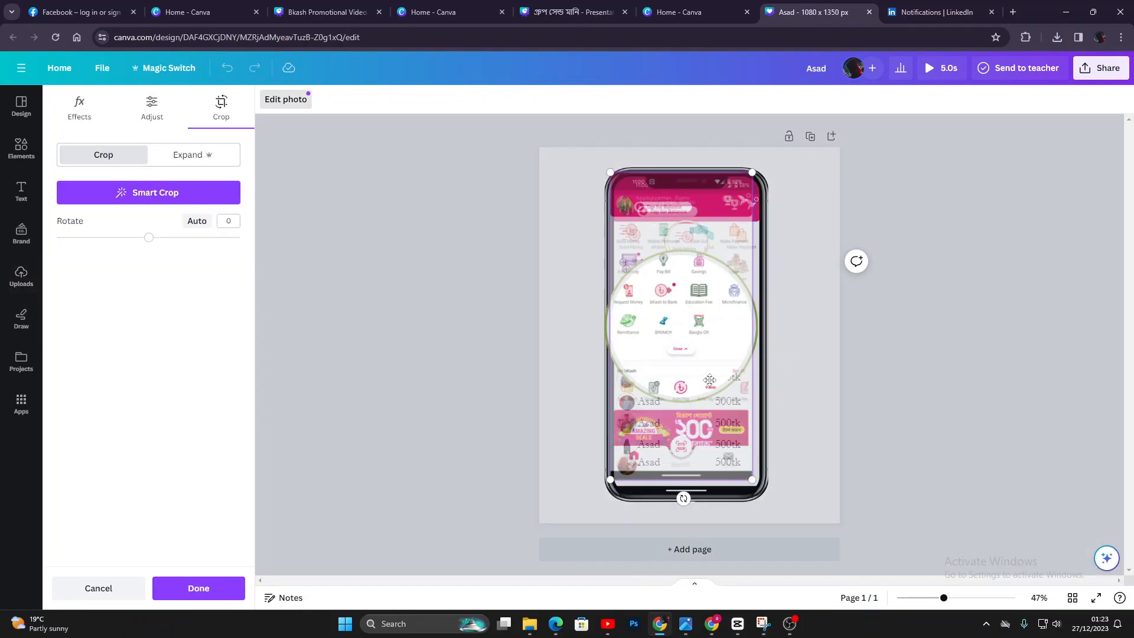
{"action": "left_click_drag", "start_coordinate": [754, 483], "coordinate": [951, 325]}
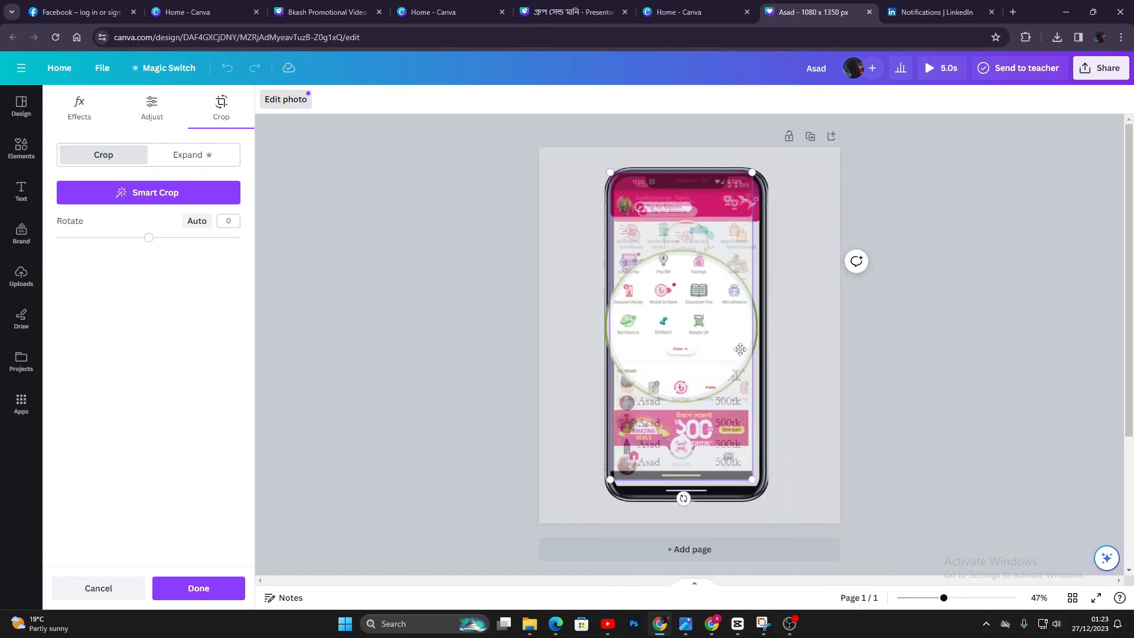
{"action": "left_click", "coordinate": [528, 399]}
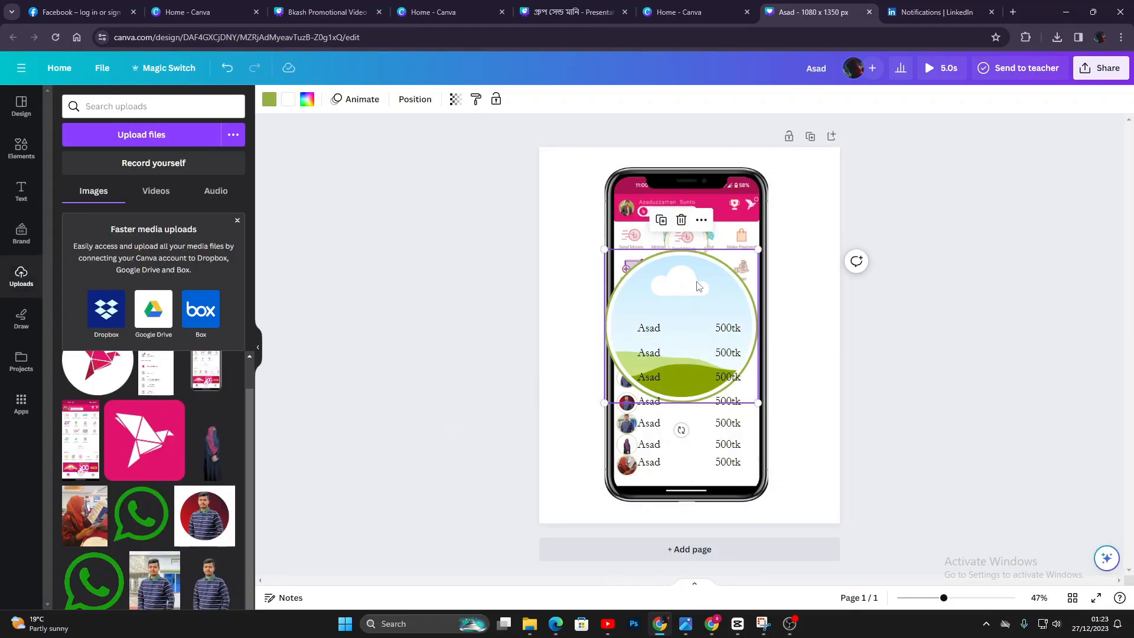
{"action": "key", "text": "Delete"}
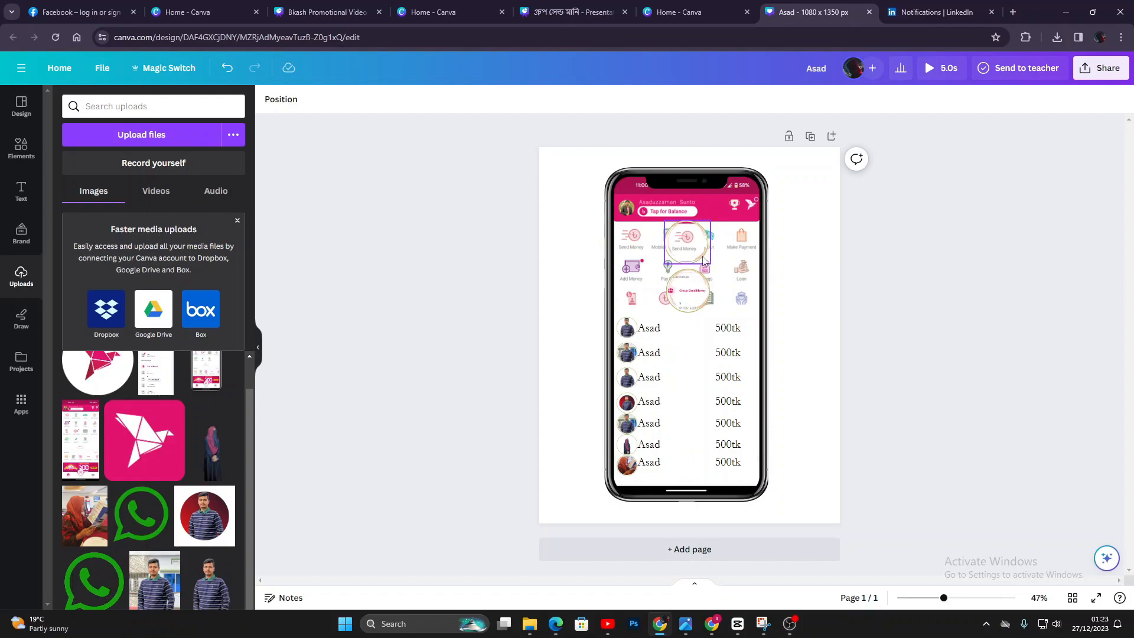
Examine the animations applied to the Send Money and Group Send Money circles and to the 500tk text rows.
{"action": "left_click", "coordinate": [703, 261]}
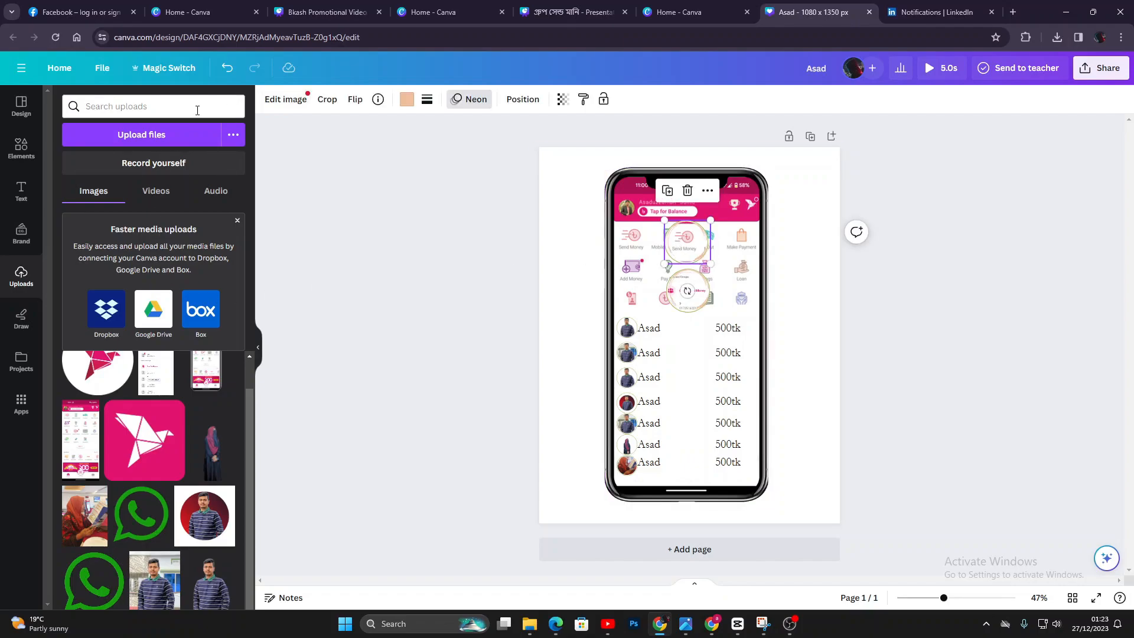
{"action": "left_click", "coordinate": [21, 148]}
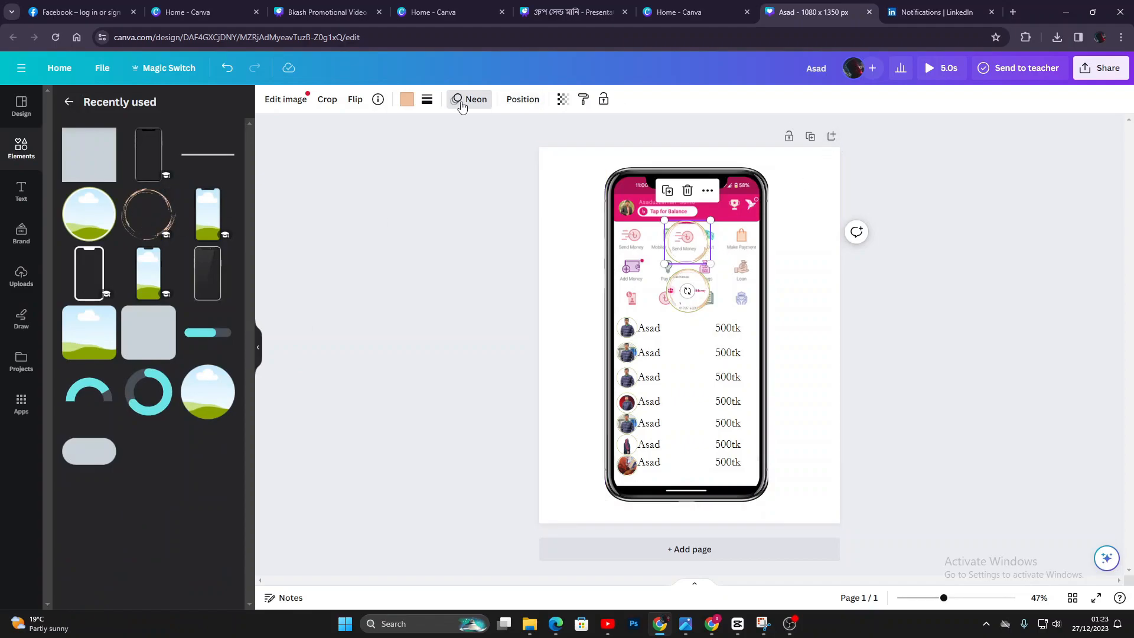
{"action": "left_click", "coordinate": [689, 291]}
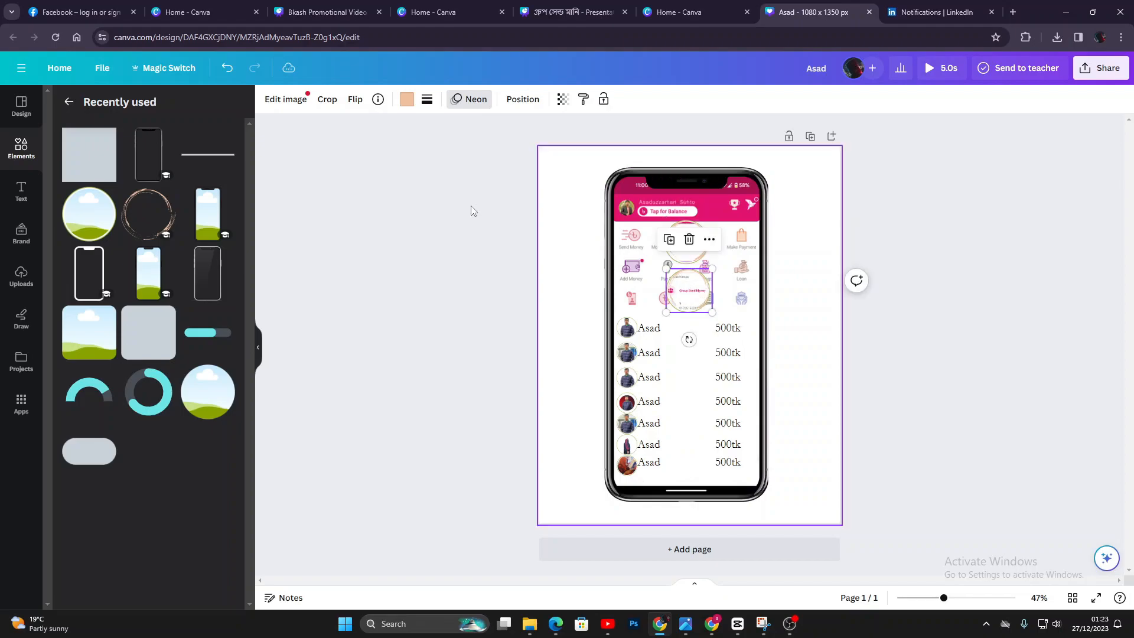
{"action": "left_click", "coordinate": [704, 375]}
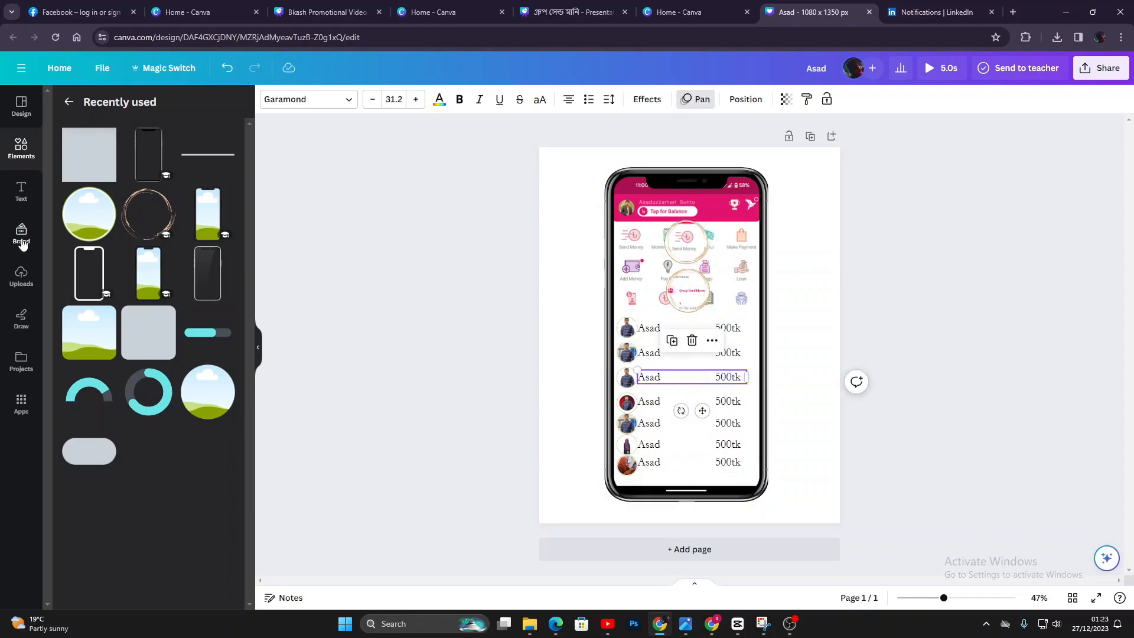
{"action": "left_click", "coordinate": [21, 201]}
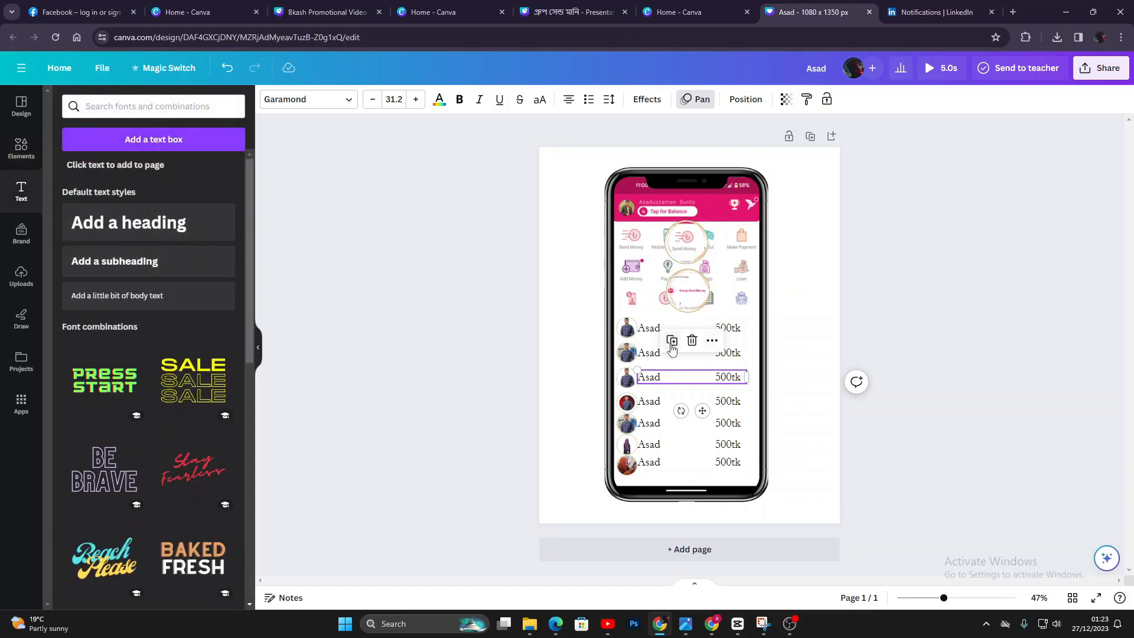
{"action": "left_click", "coordinate": [709, 329]}
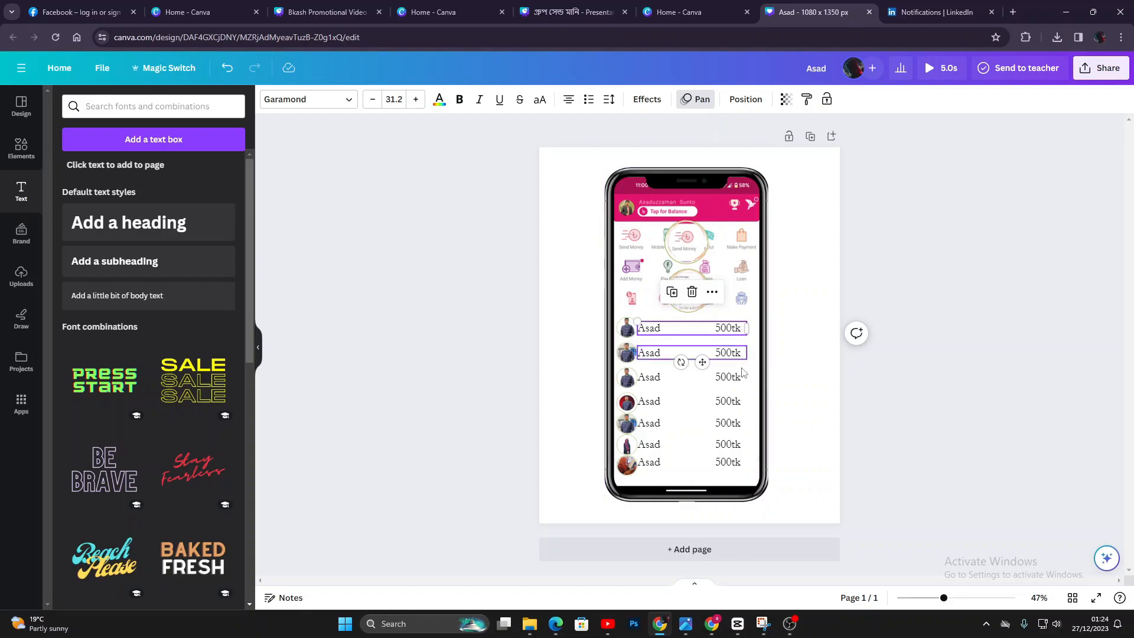
{"action": "left_click", "coordinate": [695, 110]}
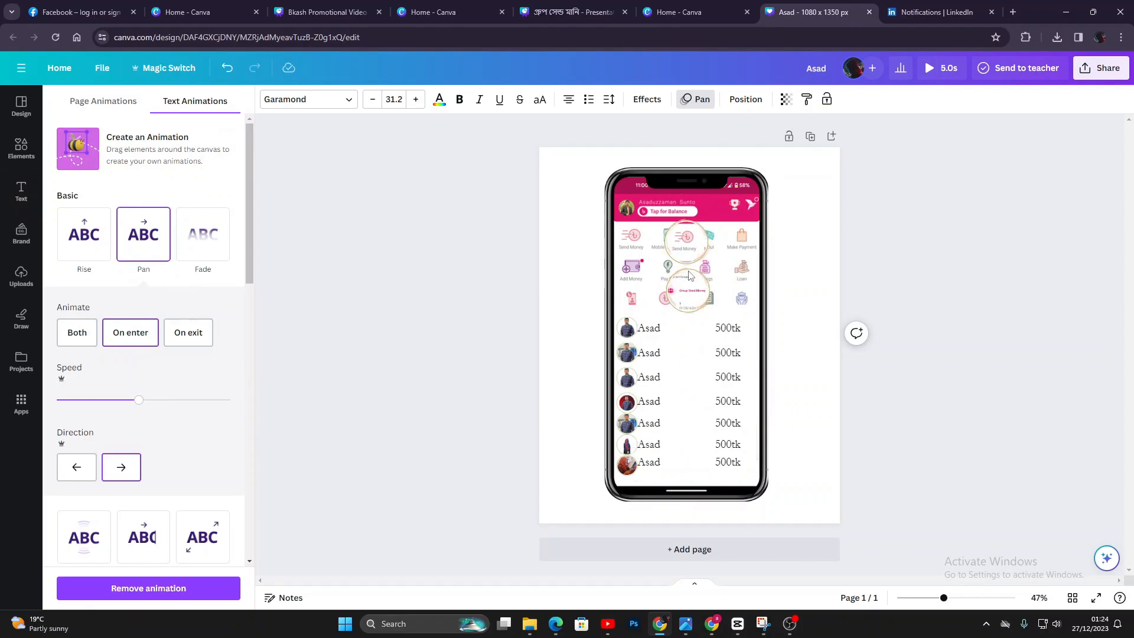
{"action": "left_click", "coordinate": [694, 252]}
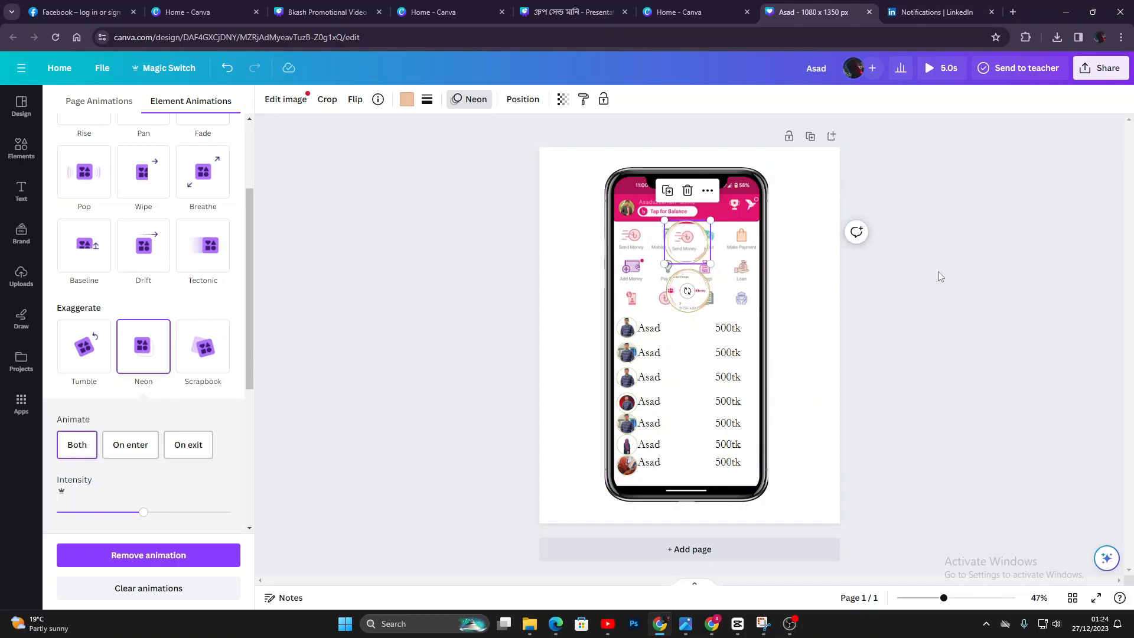
Check page 3 of the Bkash Promotional Video design, return to the গ্রুপ সেন্ড মানি presentation, and add a third page.
{"action": "left_click", "coordinate": [351, 7]}
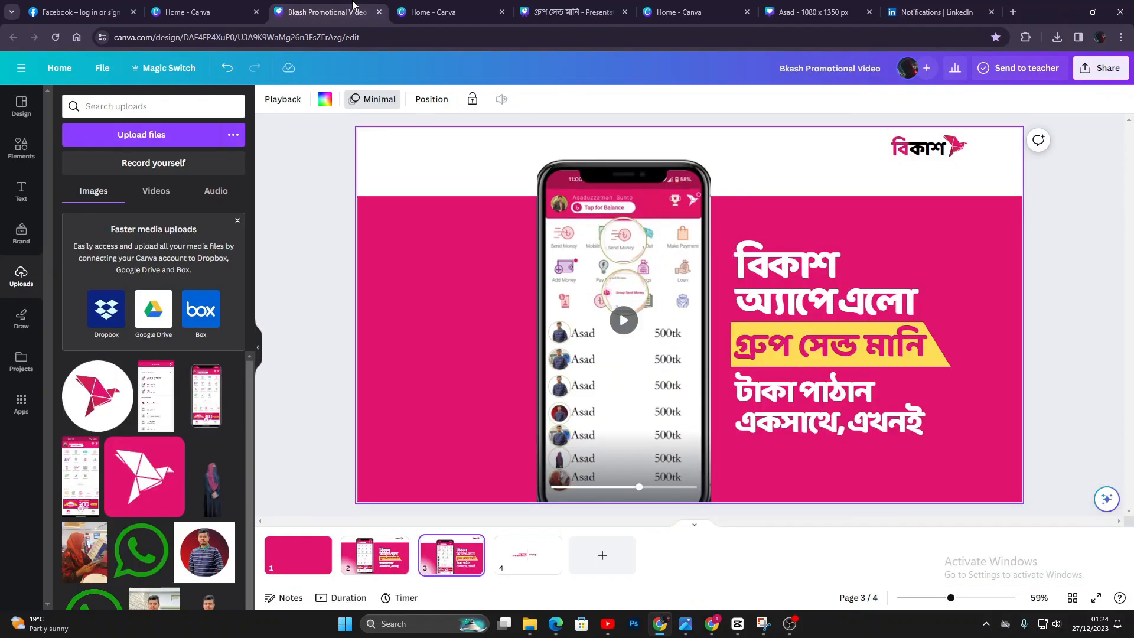
{"action": "left_click", "coordinate": [570, 14]}
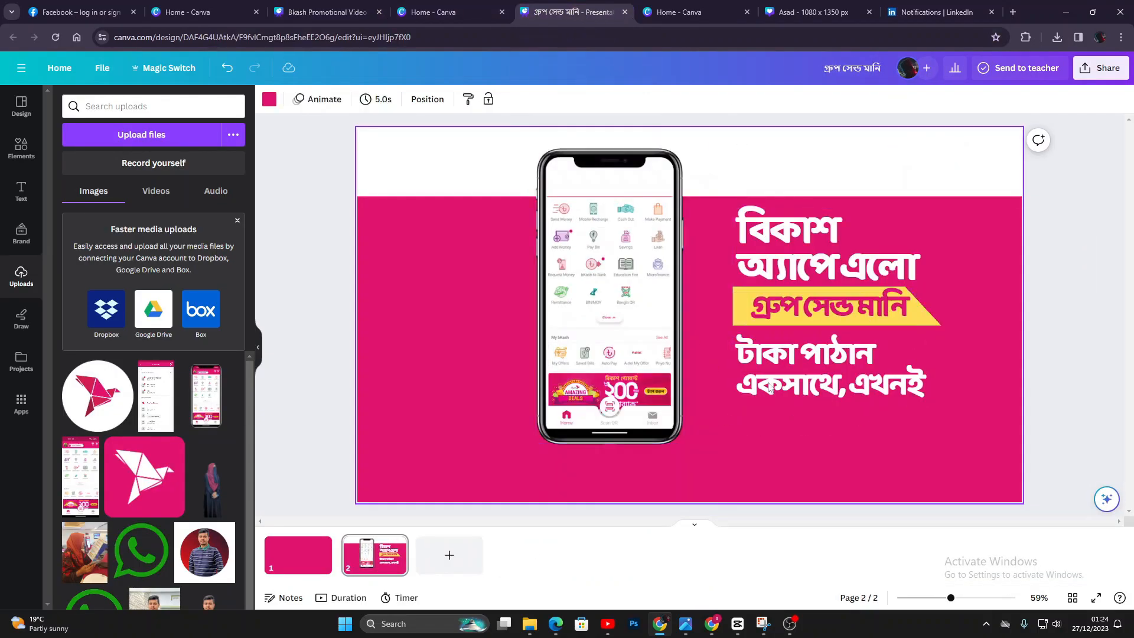
{"action": "left_click", "coordinate": [450, 555]}
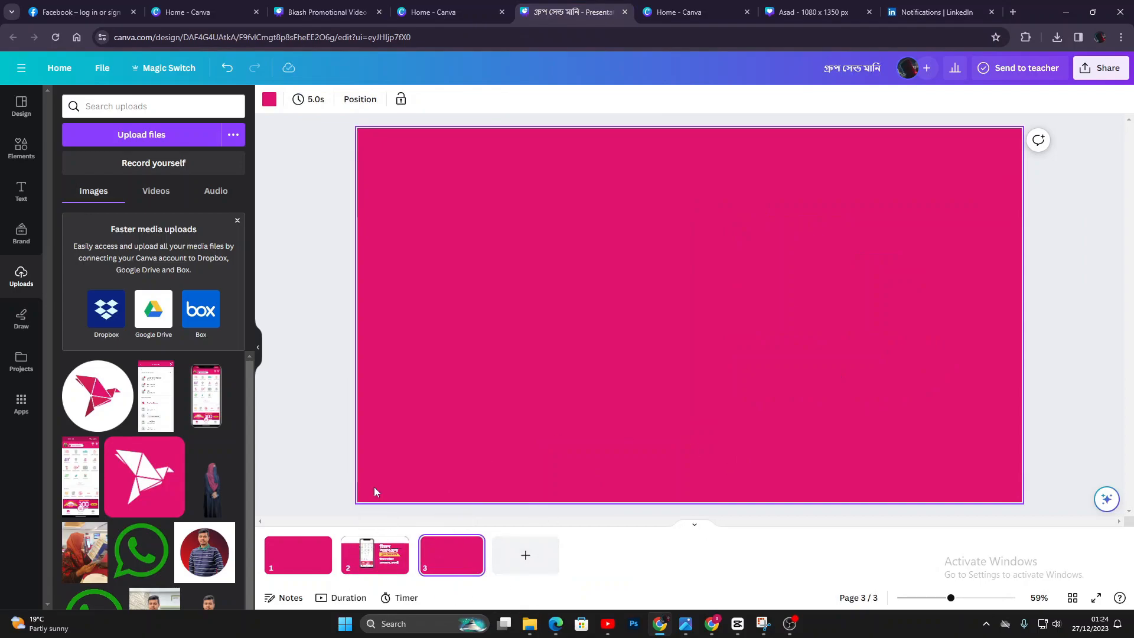
Copy the Bangla headline text with its yellow banner from page 2 onto page 3.
{"action": "left_click", "coordinate": [374, 559]}
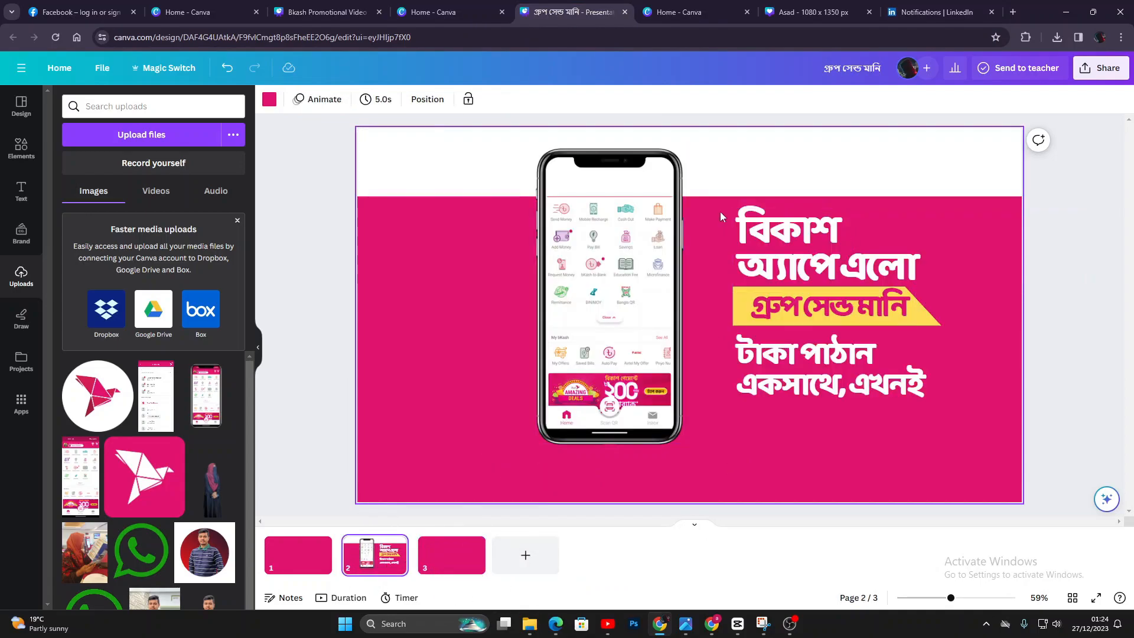
{"action": "left_click_drag", "start_coordinate": [731, 225], "coordinate": [917, 403]}
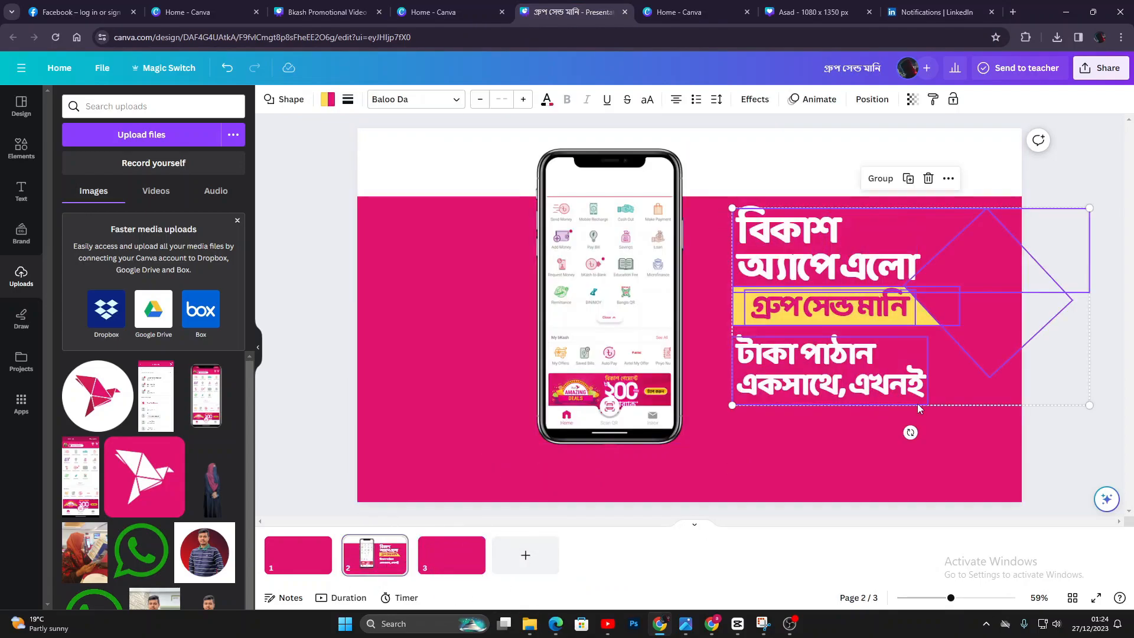
{"action": "left_click", "coordinate": [472, 546]}
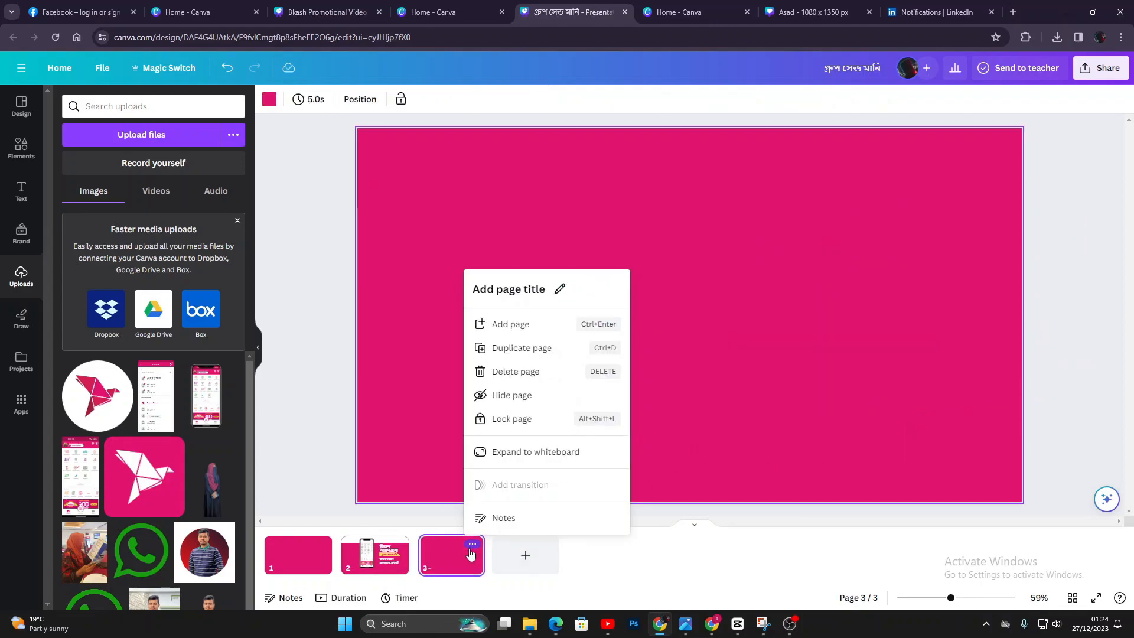
{"action": "left_click", "coordinate": [828, 255]}
{"action": "key", "text": "ctrl+v"}
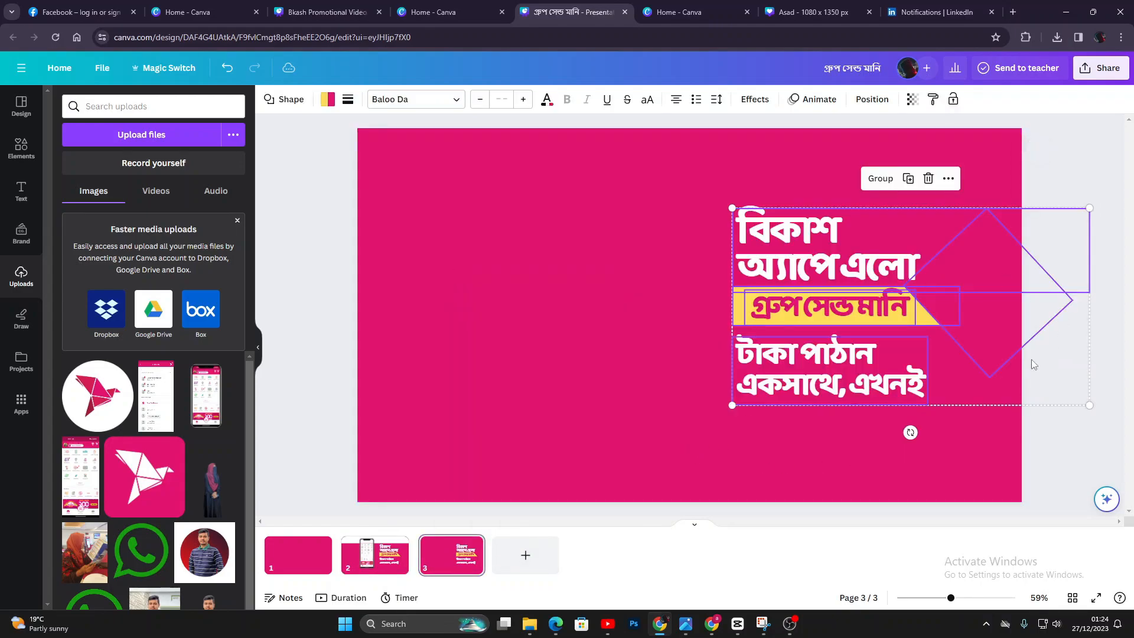
{"action": "left_click", "coordinate": [613, 414]}
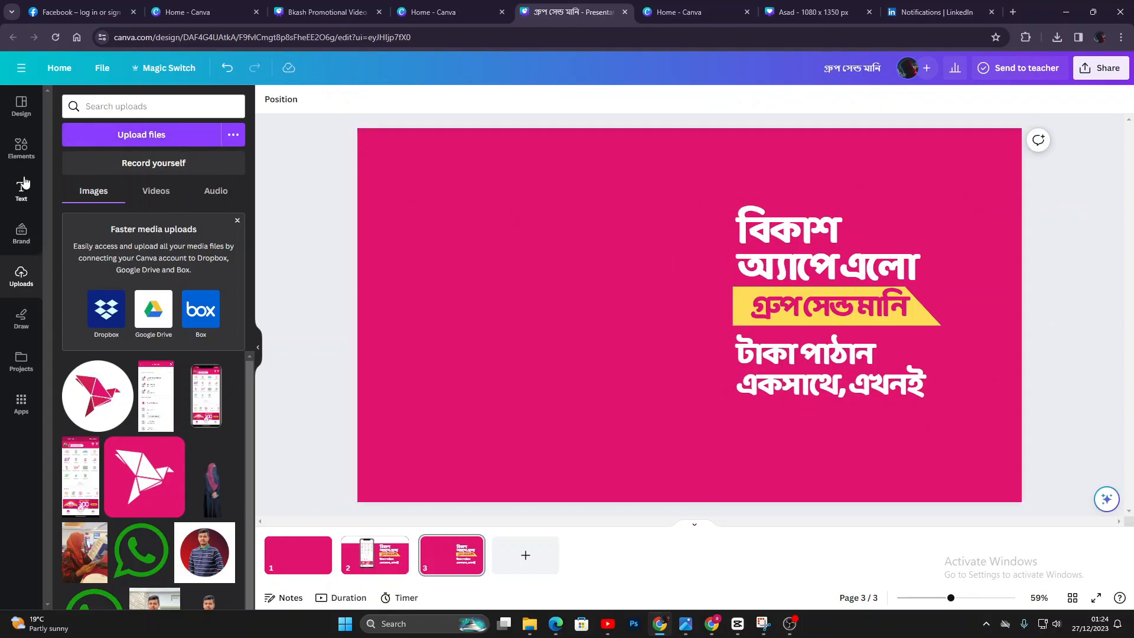
Add a square shape to page 3 and reshape it into a full-width band along the page's upper edge.
{"action": "left_click", "coordinate": [21, 147]}
{"action": "left_click", "coordinate": [102, 223]}
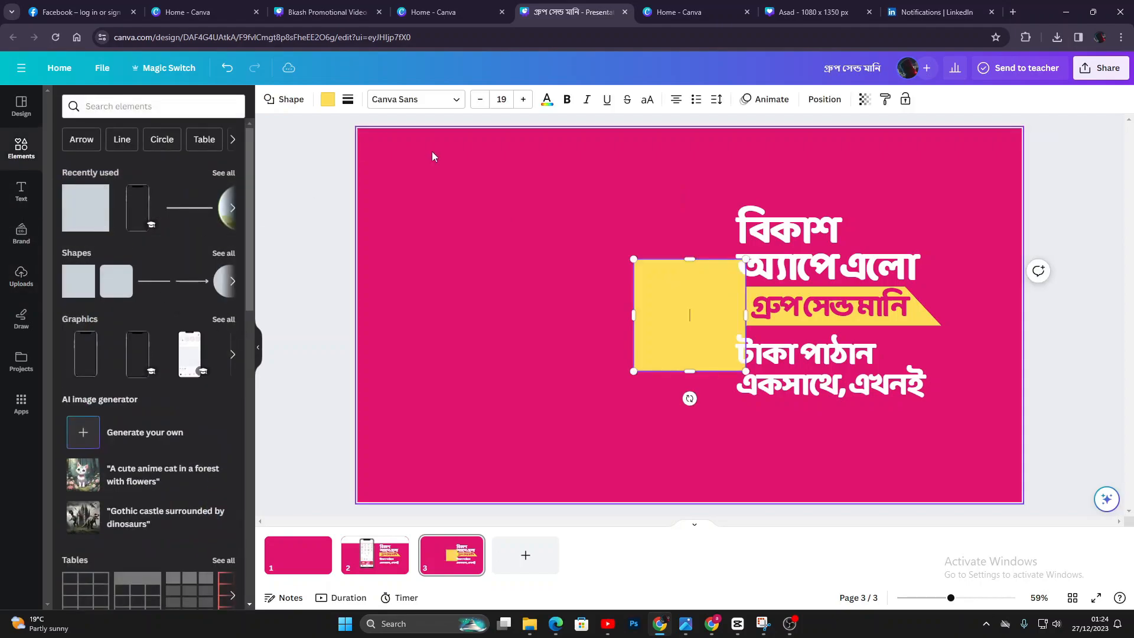
{"action": "left_click_drag", "start_coordinate": [678, 316], "coordinate": [391, 181]}
{"action": "left_click_drag", "start_coordinate": [406, 232], "coordinate": [404, 193]}
{"action": "left_click_drag", "start_coordinate": [459, 157], "coordinate": [1032, 157]}
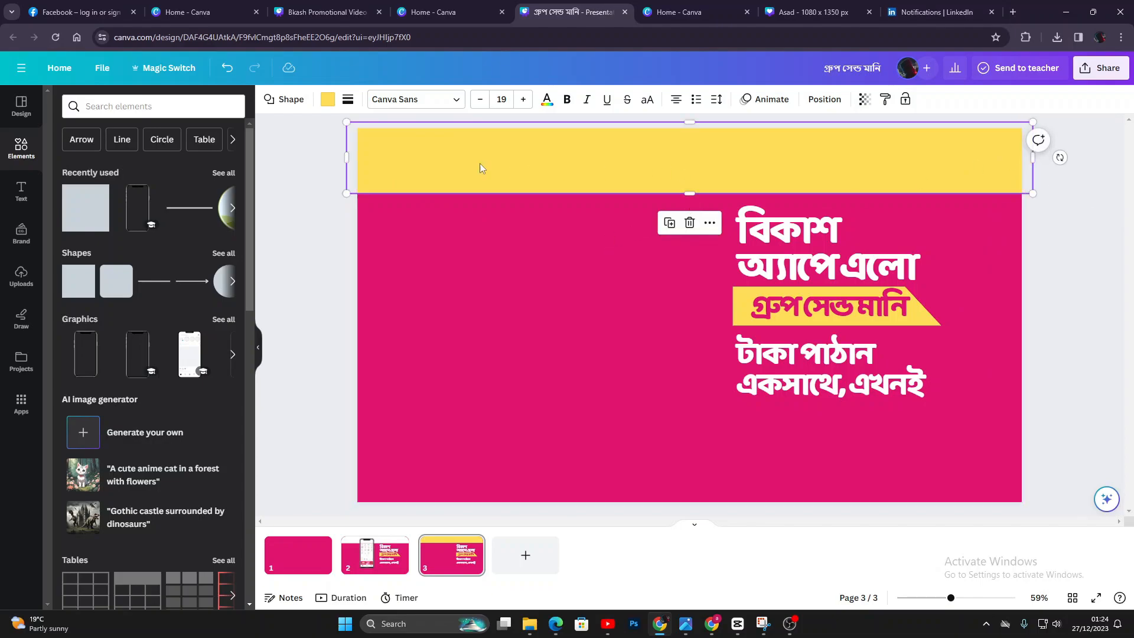
Recolour the upper band on page 3 white.
{"action": "left_click", "coordinate": [328, 101]}
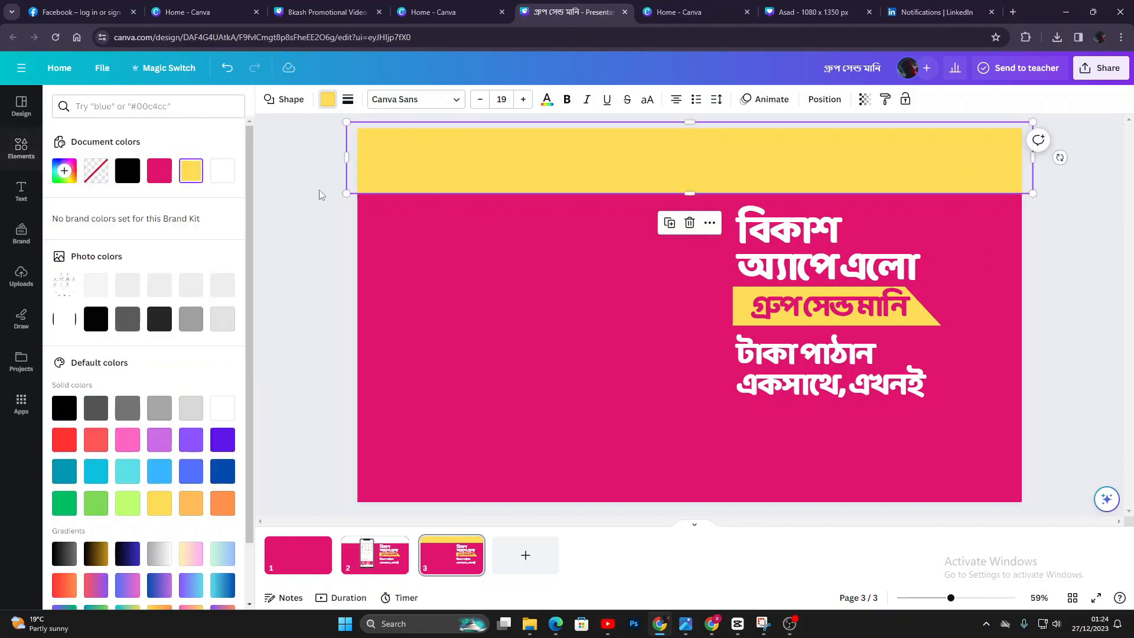
{"action": "left_click", "coordinate": [229, 172]}
{"action": "left_click", "coordinate": [597, 236]}
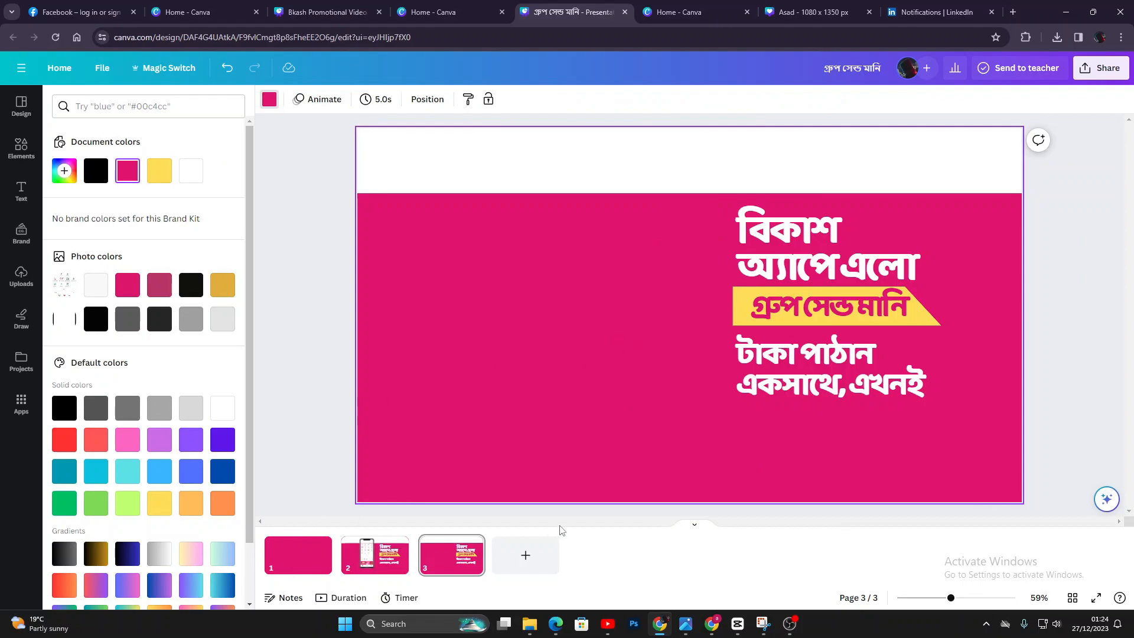
Insert the uploaded 5-second phone video with the promotional banner onto page 3 and resize it to about the page's height.
{"action": "left_click", "coordinate": [30, 271]}
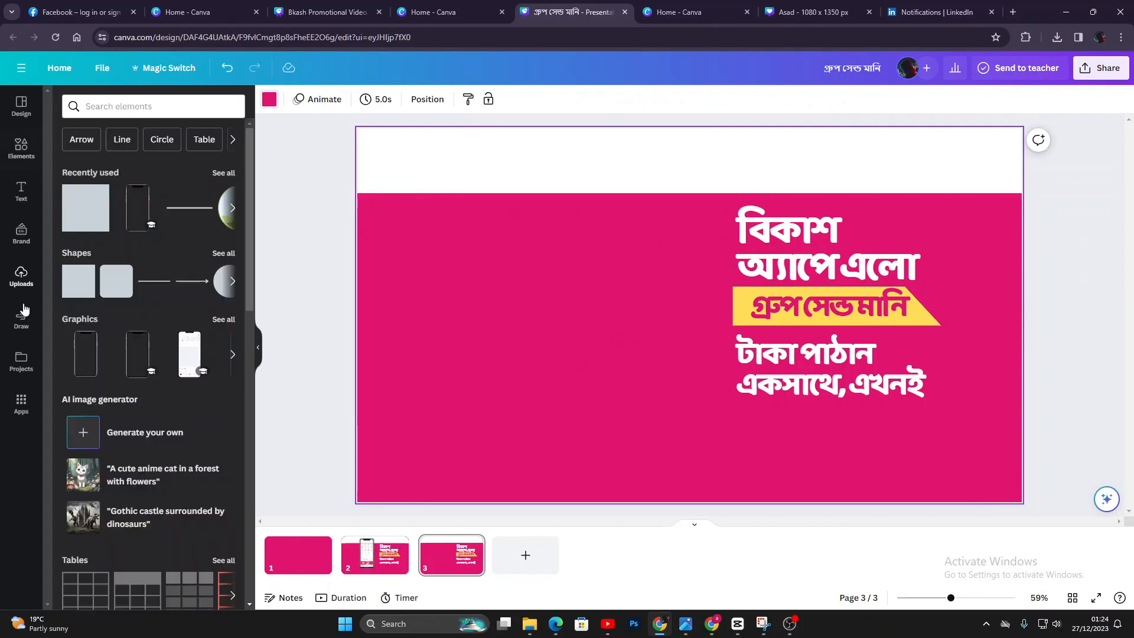
{"action": "left_click", "coordinate": [167, 197]}
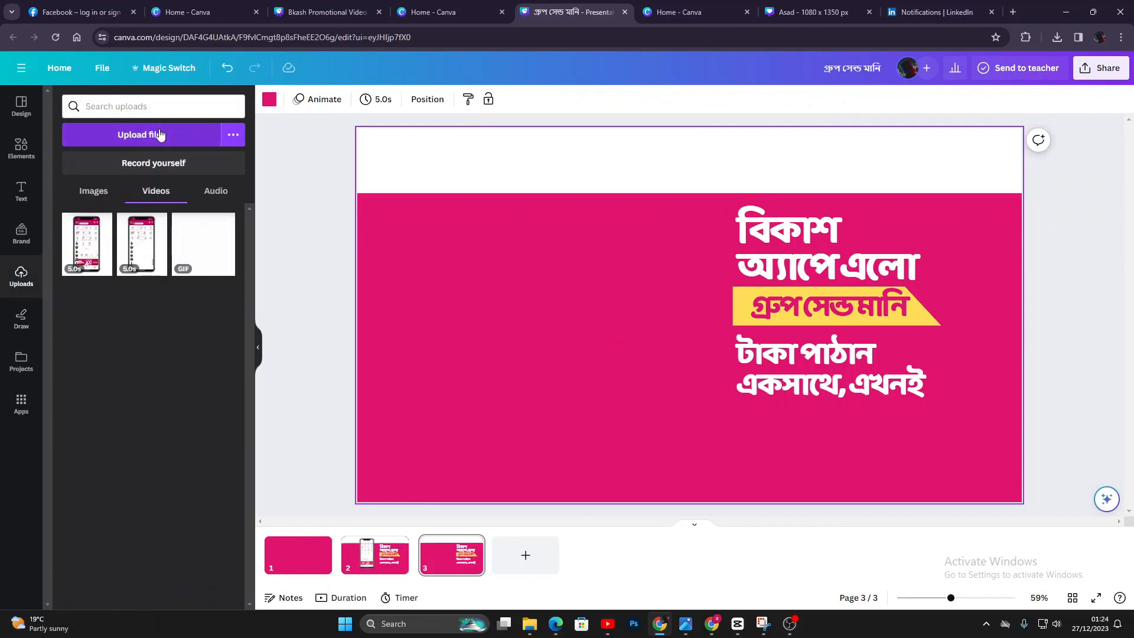
{"action": "left_click", "coordinate": [87, 244]}
{"action": "left_click_drag", "start_coordinate": [570, 465], "coordinate": [502, 509]}
{"action": "left_click_drag", "start_coordinate": [687, 419], "coordinate": [639, 358]}
{"action": "left_click_drag", "start_coordinate": [760, 467], "coordinate": [789, 491]}
{"action": "mouse_move", "coordinate": [662, 425]}
{"action": "left_mouse_down"}
{"action": "mouse_move", "coordinate": [673, 434]}
{"action": "mouse_move", "coordinate": [656, 432]}
{"action": "left_mouse_up"}
Crop the phone video's side and lower margins to the phone's outline and enlarge it past page 3's lower edge.
{"action": "left_click_drag", "start_coordinate": [465, 306], "coordinate": [534, 322]}
{"action": "left_click_drag", "start_coordinate": [775, 305], "coordinate": [700, 347]}
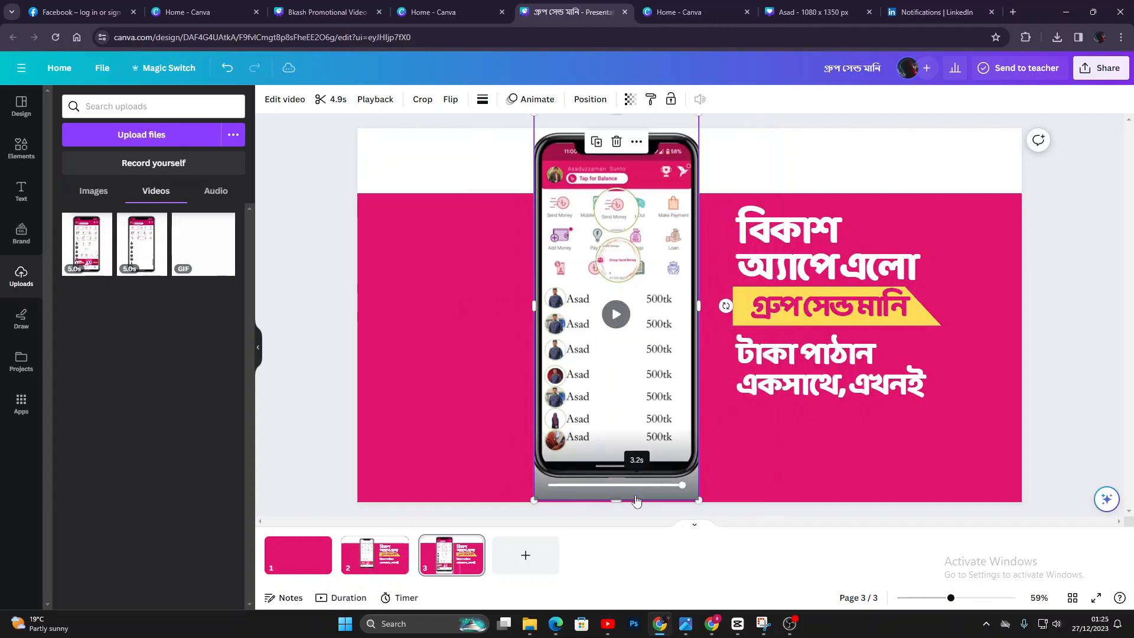
{"action": "left_click_drag", "start_coordinate": [616, 500], "coordinate": [626, 474]}
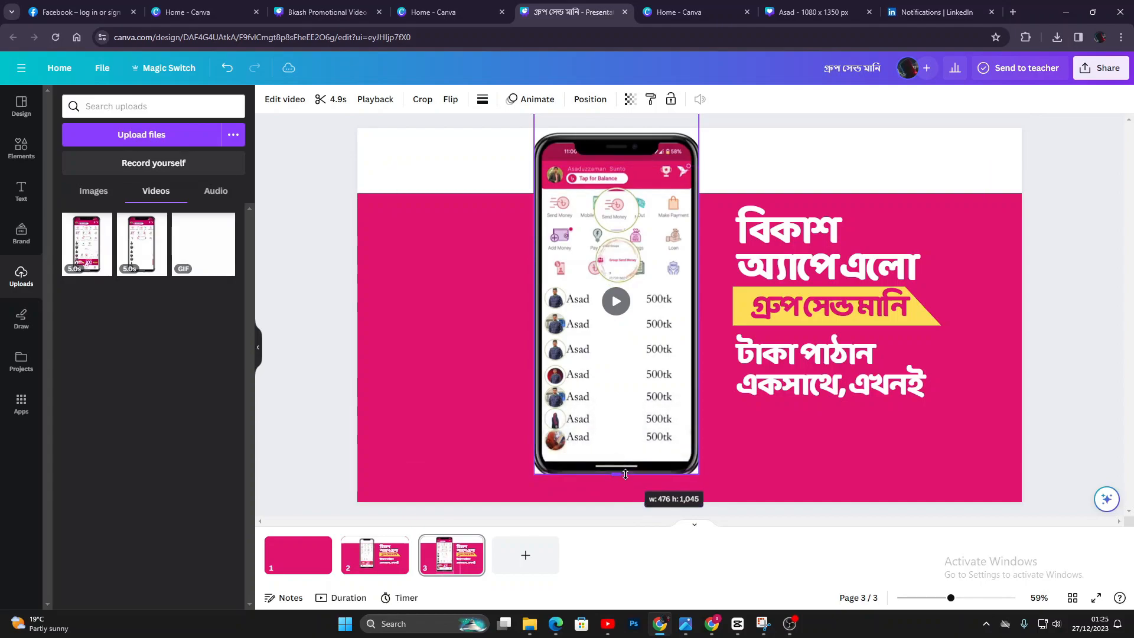
{"action": "left_click_drag", "start_coordinate": [699, 474], "coordinate": [725, 515]}
{"action": "left_click", "coordinate": [935, 442]}
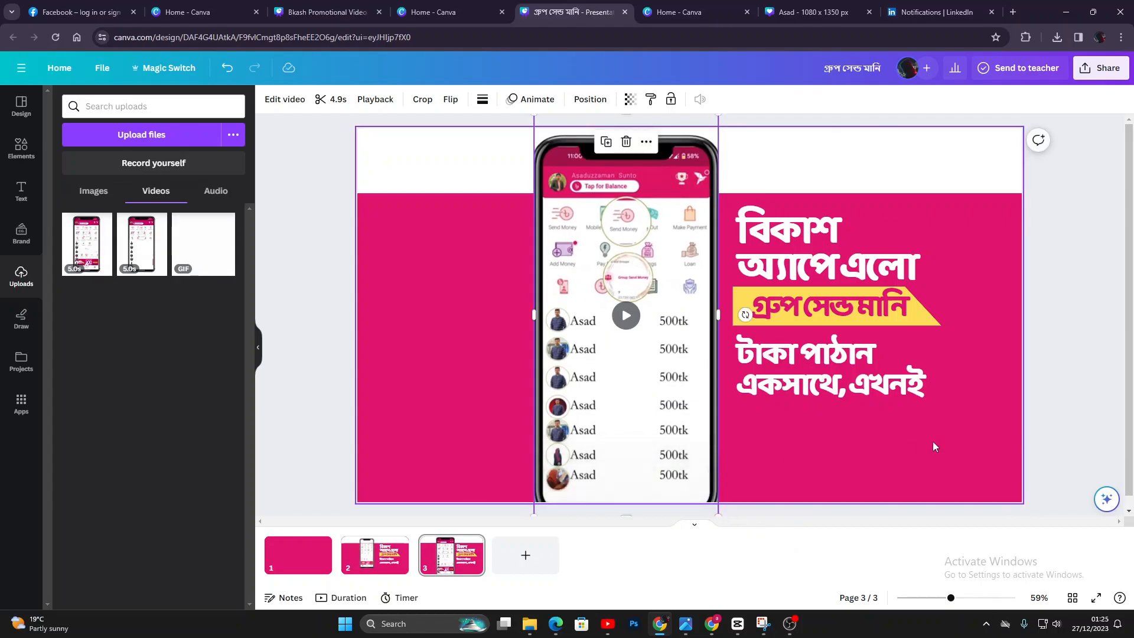
{"action": "left_click", "coordinate": [610, 318]}
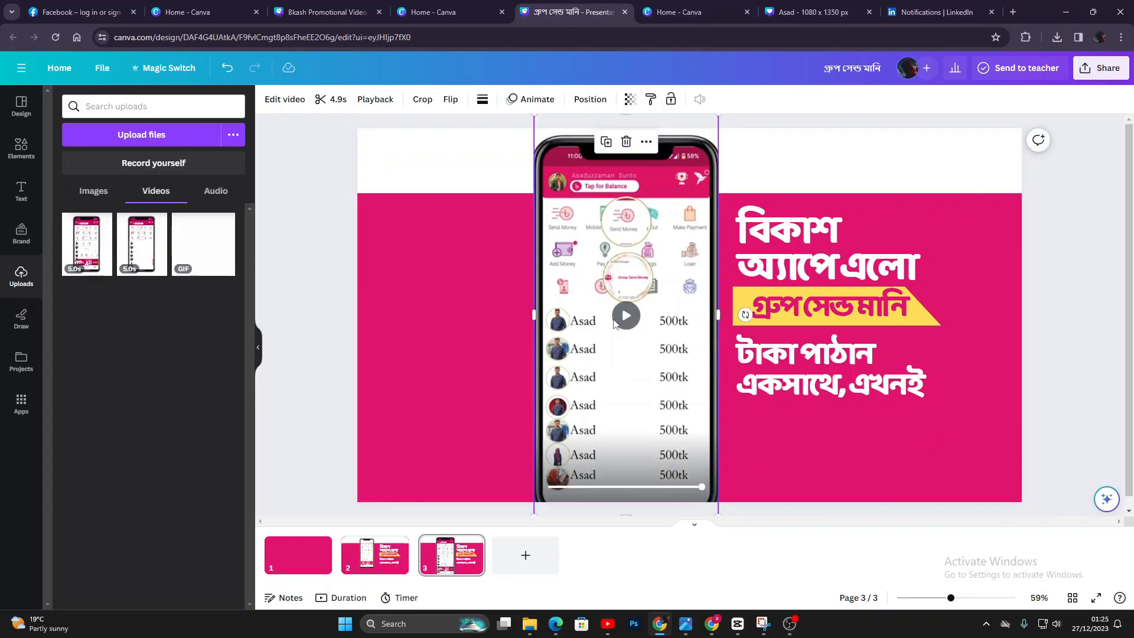
{"action": "left_click", "coordinate": [902, 469]}
Enlarge the phone frame and the app screen inside it on page 2, and realign the frame over the screen.
{"action": "left_click", "coordinate": [375, 552]}
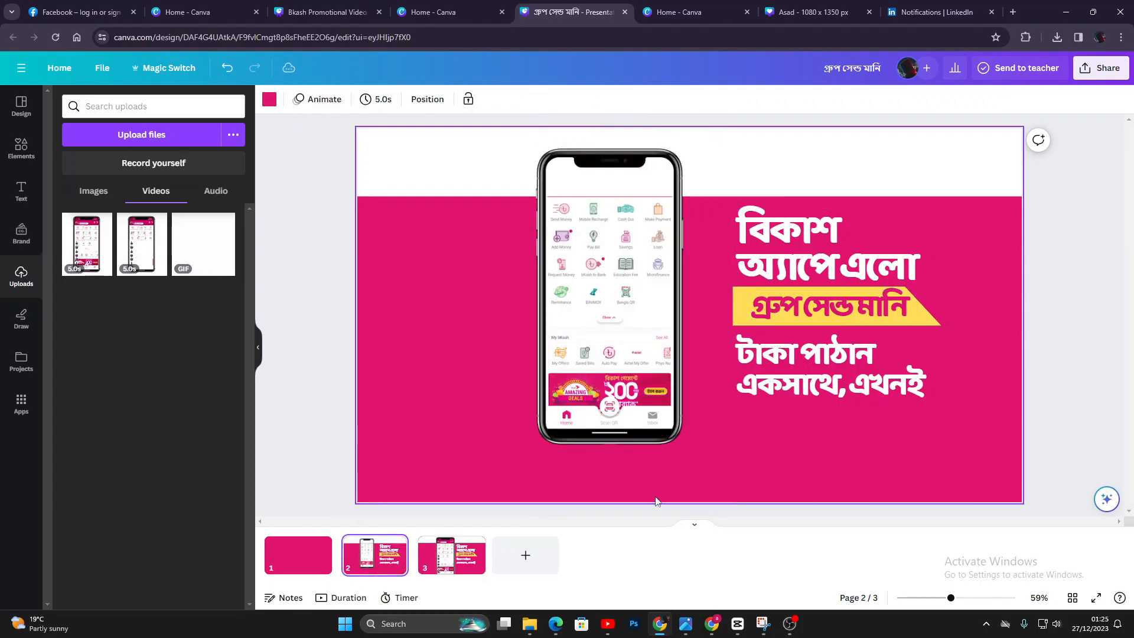
{"action": "left_click", "coordinate": [673, 438]}
{"action": "left_click_drag", "start_coordinate": [681, 443], "coordinate": [715, 477]}
{"action": "left_click", "coordinate": [775, 446]}
{"action": "left_click_drag", "start_coordinate": [640, 416], "coordinate": [501, 416]}
{"action": "left_click", "coordinate": [682, 443]}
{"action": "left_click", "coordinate": [662, 424]}
{"action": "left_click_drag", "start_coordinate": [675, 436], "coordinate": [692, 474]}
{"action": "mouse_move", "coordinate": [654, 418]}
{"action": "left_mouse_down"}
{"action": "mouse_move", "coordinate": [529, 393]}
{"action": "mouse_move", "coordinate": [664, 415]}
{"action": "mouse_move", "coordinate": [642, 417]}
{"action": "left_mouse_up"}
{"action": "left_click_drag", "start_coordinate": [463, 393], "coordinate": [598, 409]}
{"action": "left_click", "coordinate": [845, 463]}
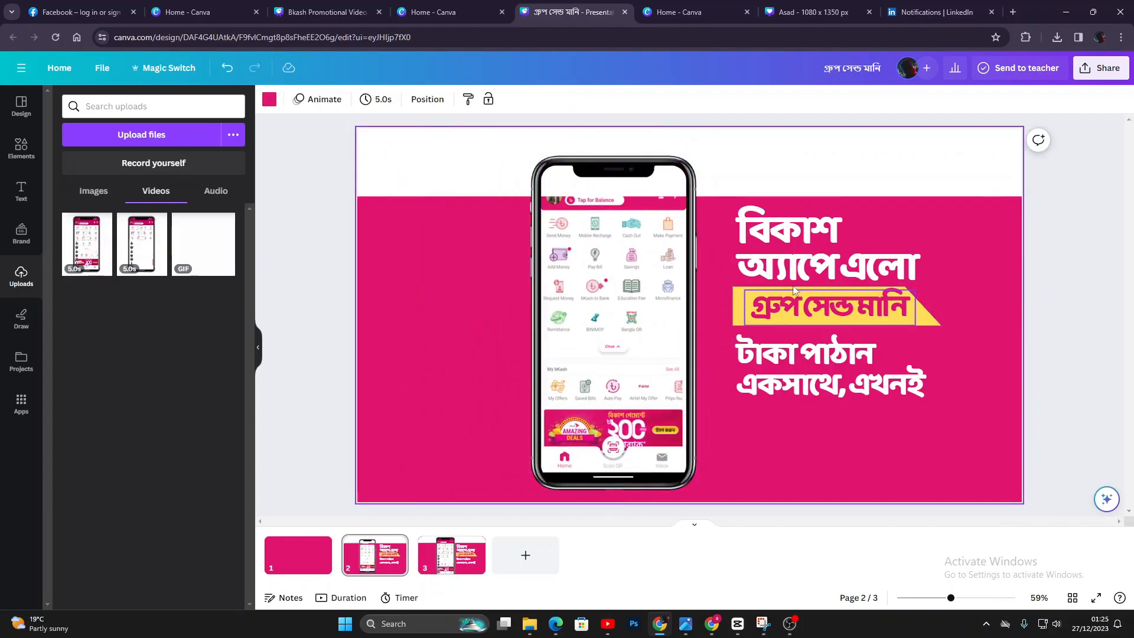
Check the animation options of the headline on page 3 of the Bkash Promotional Video design and return to the গ্রুপ সেন্ড মানি presentation.
{"action": "left_click", "coordinate": [795, 253]}
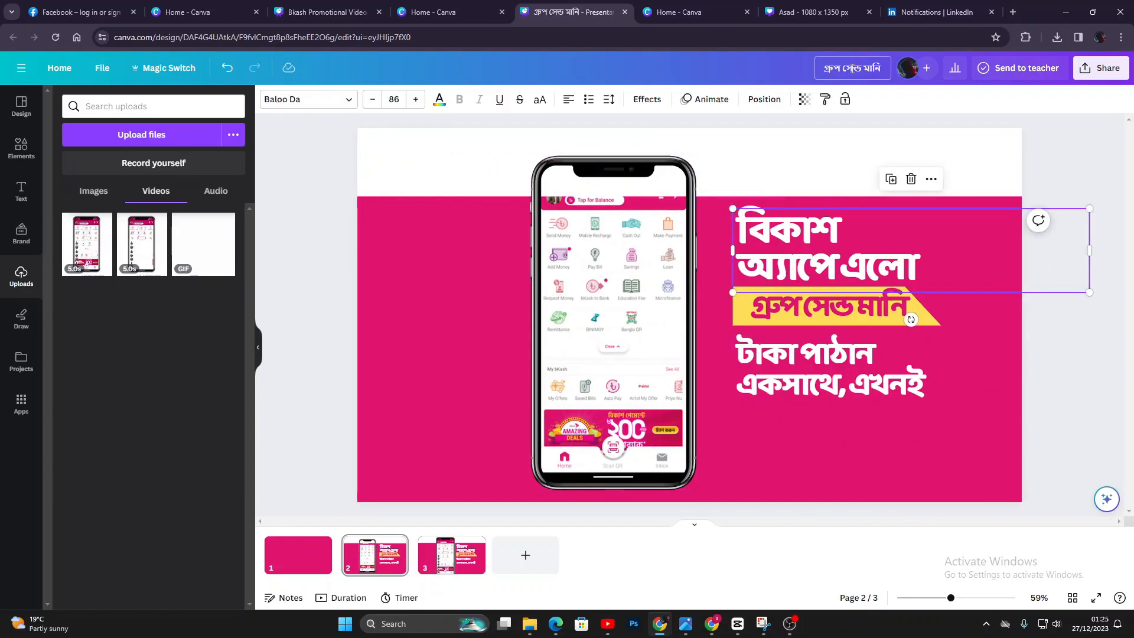
{"action": "left_click", "coordinate": [340, 13]}
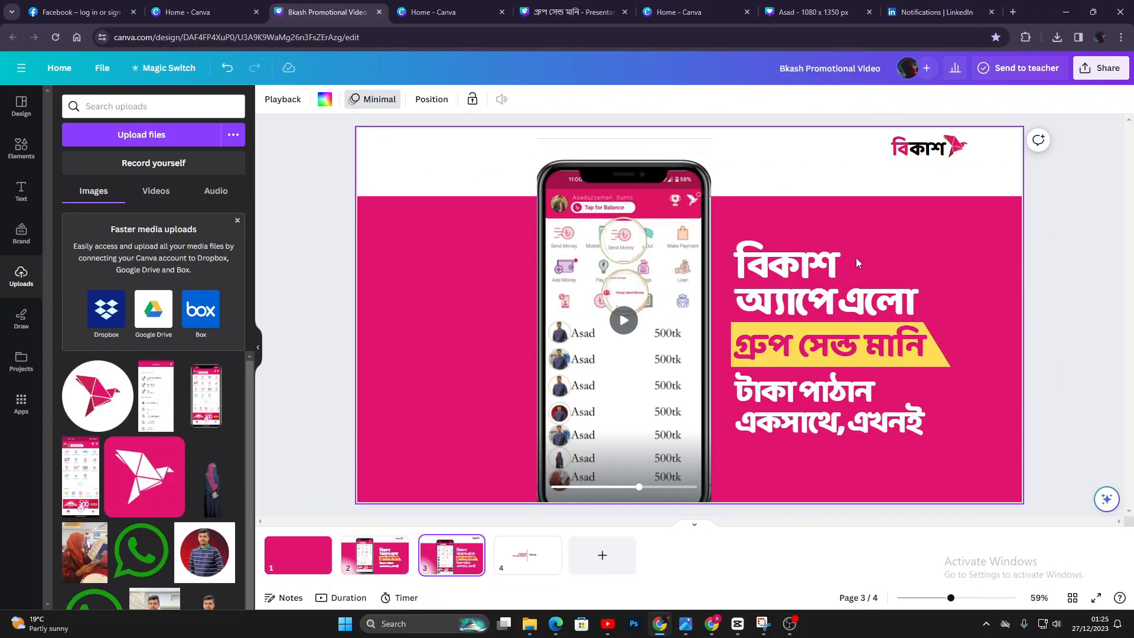
{"action": "left_click", "coordinate": [858, 299]}
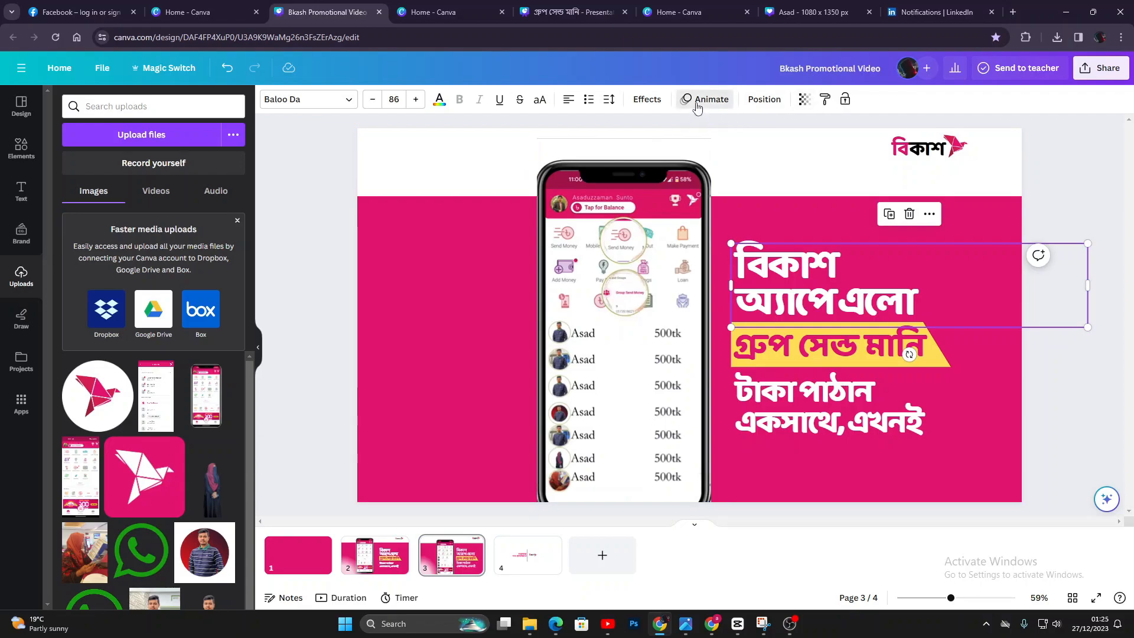
{"action": "left_click", "coordinate": [706, 99]}
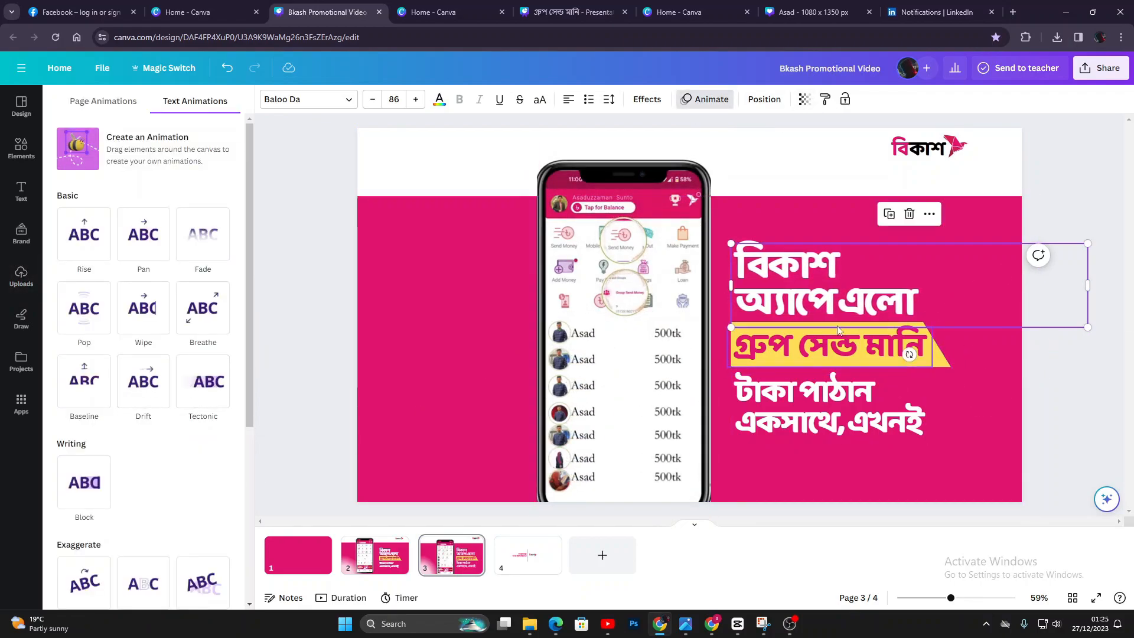
{"action": "left_click", "coordinate": [685, 12]}
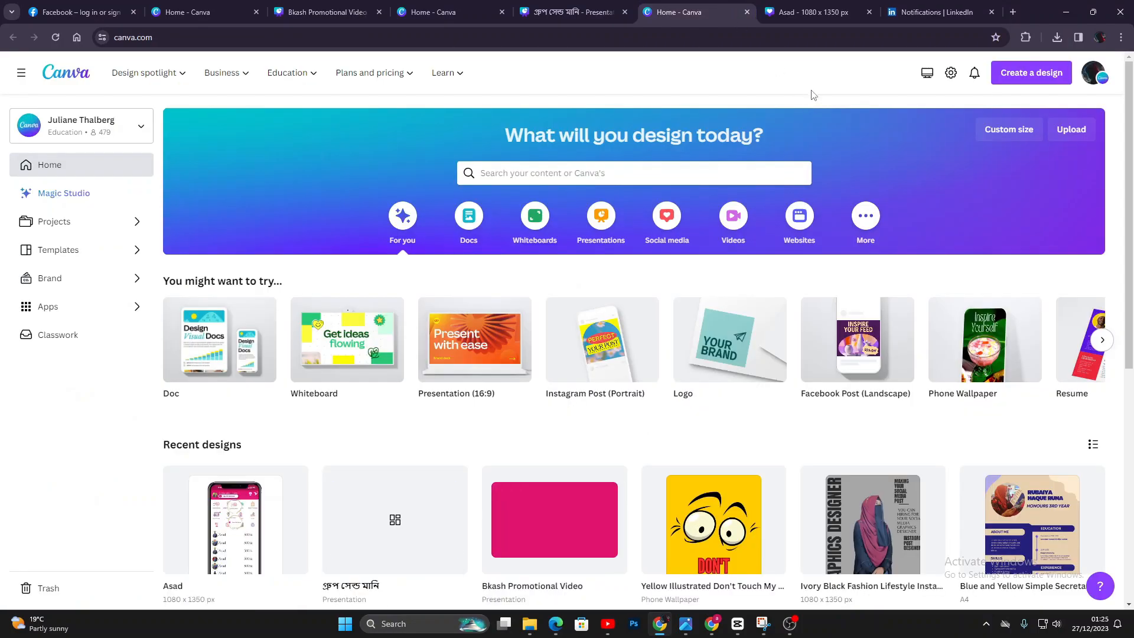
{"action": "left_click", "coordinate": [814, 12]}
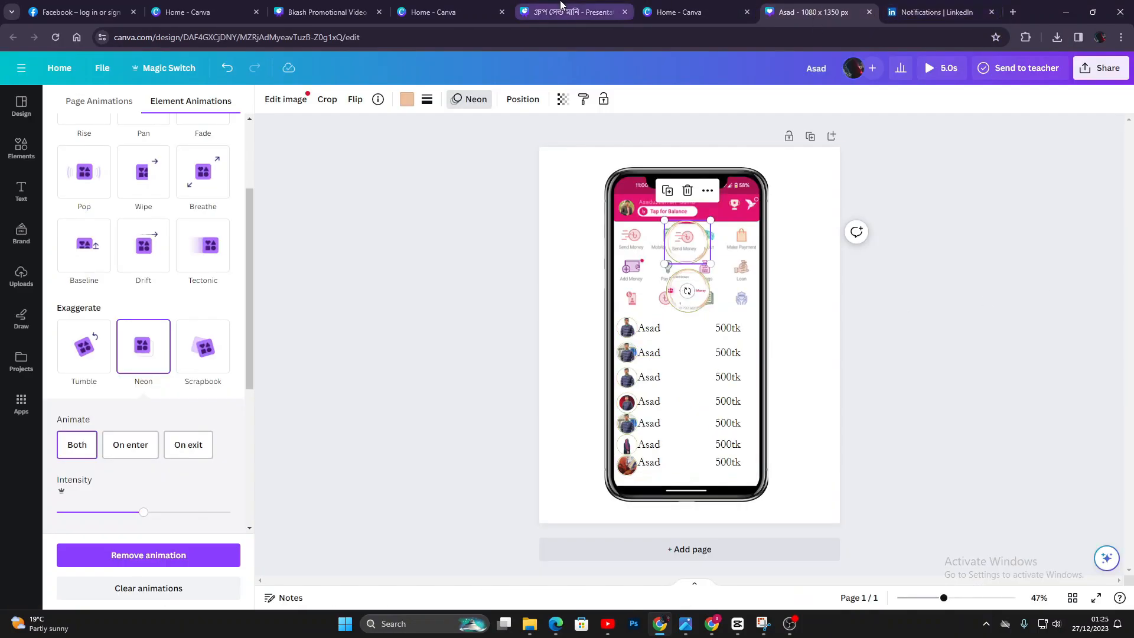
{"action": "left_click", "coordinate": [573, 11]}
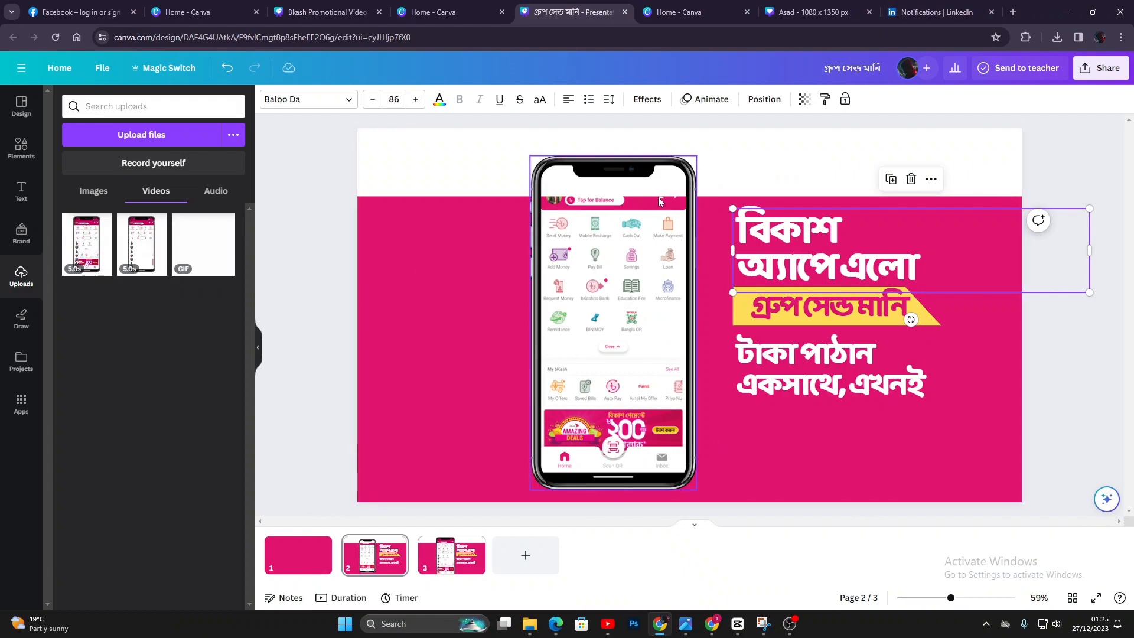
Apply the Pan animation to all headline text and the yellow banner on page 2.
{"action": "left_click", "coordinate": [706, 99]}
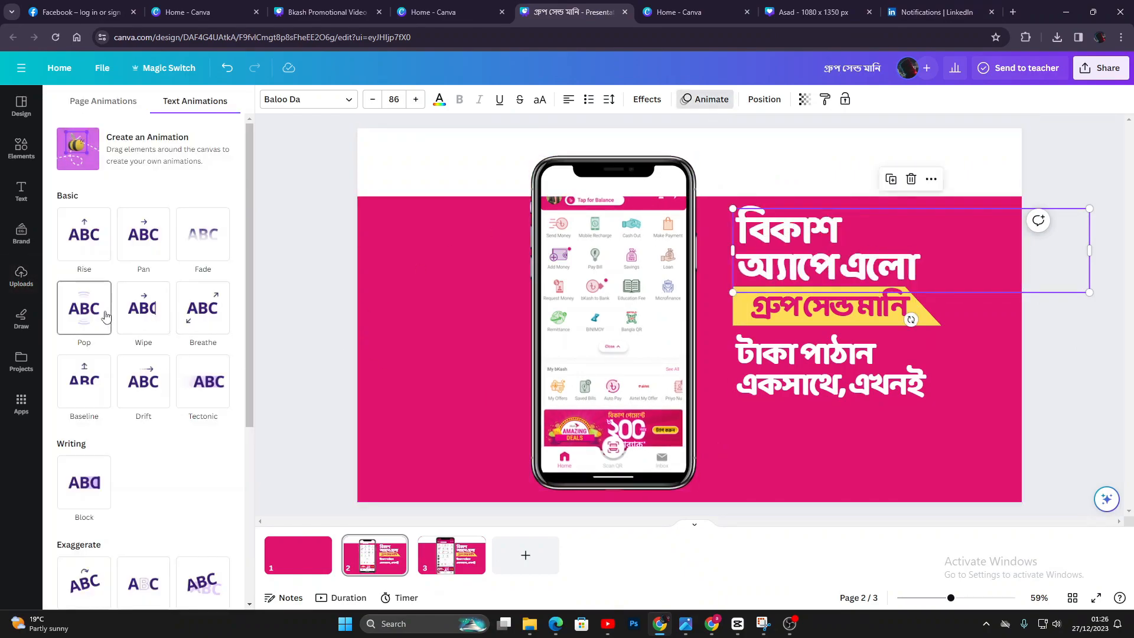
{"action": "left_click_drag", "start_coordinate": [714, 204], "coordinate": [890, 417]}
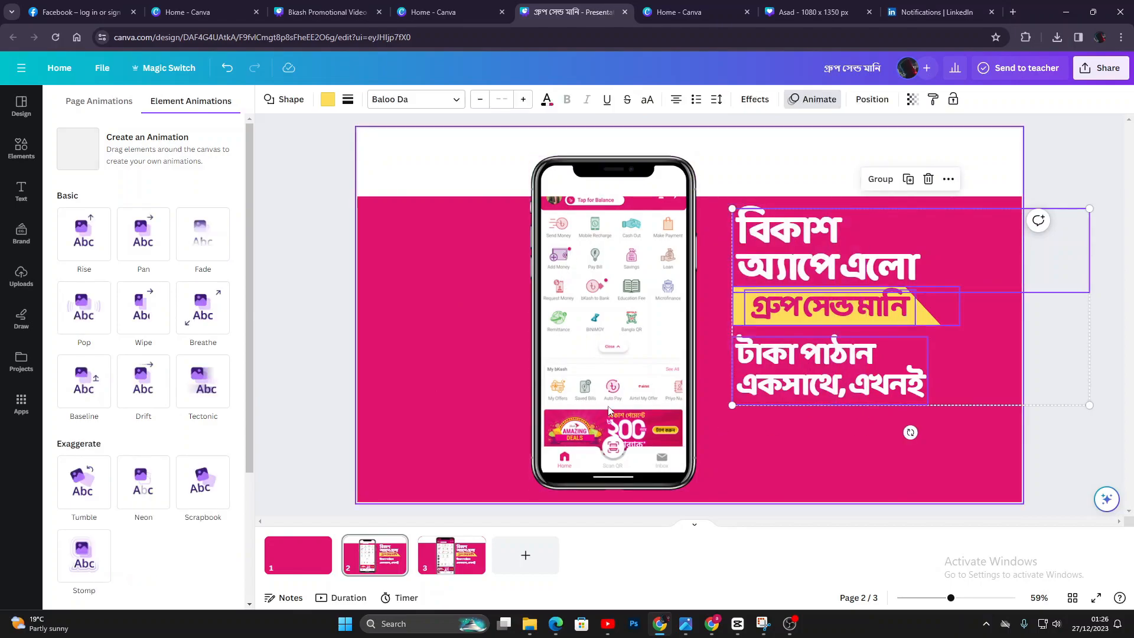
{"action": "left_click", "coordinate": [152, 223]}
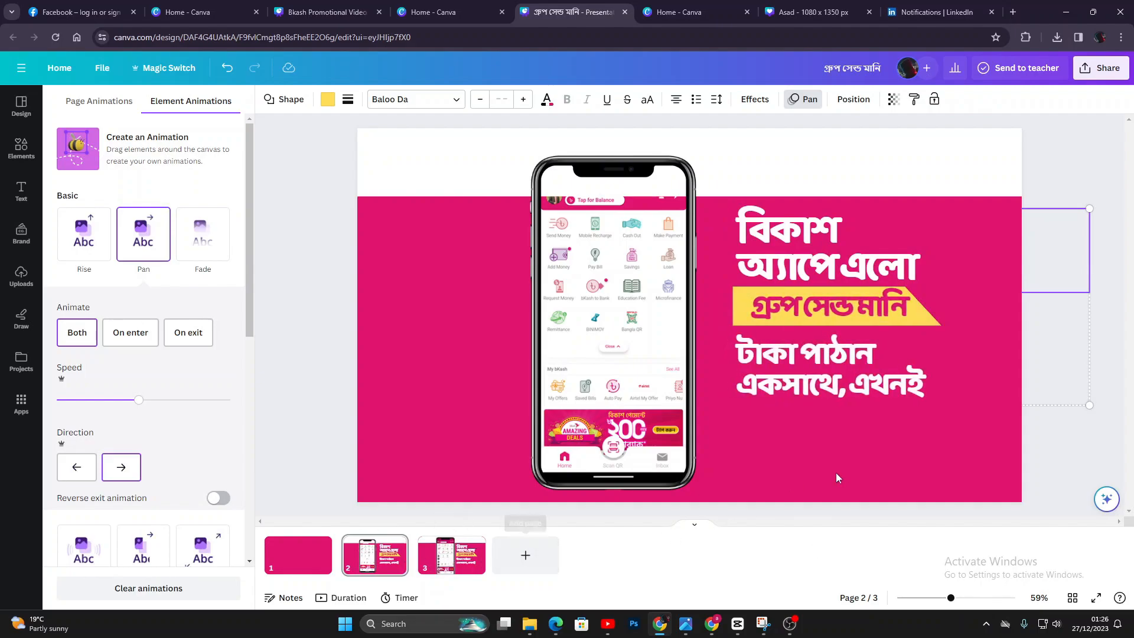
Copy the slogan, divider line and বিকাশ logo from page 4 of the Bkash Promotional Video design and return to the গ্রুপ সেন্ড মানি presentation.
{"action": "left_click", "coordinate": [294, 12]}
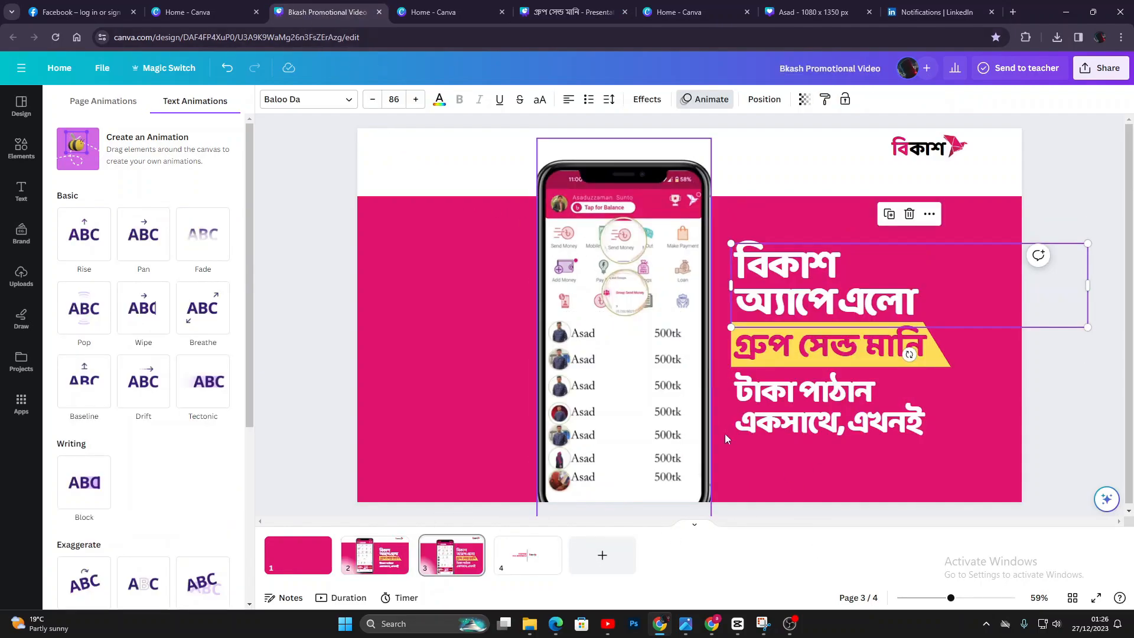
{"action": "left_click", "coordinate": [509, 564]}
{"action": "left_click_drag", "start_coordinate": [857, 336], "coordinate": [504, 248]}
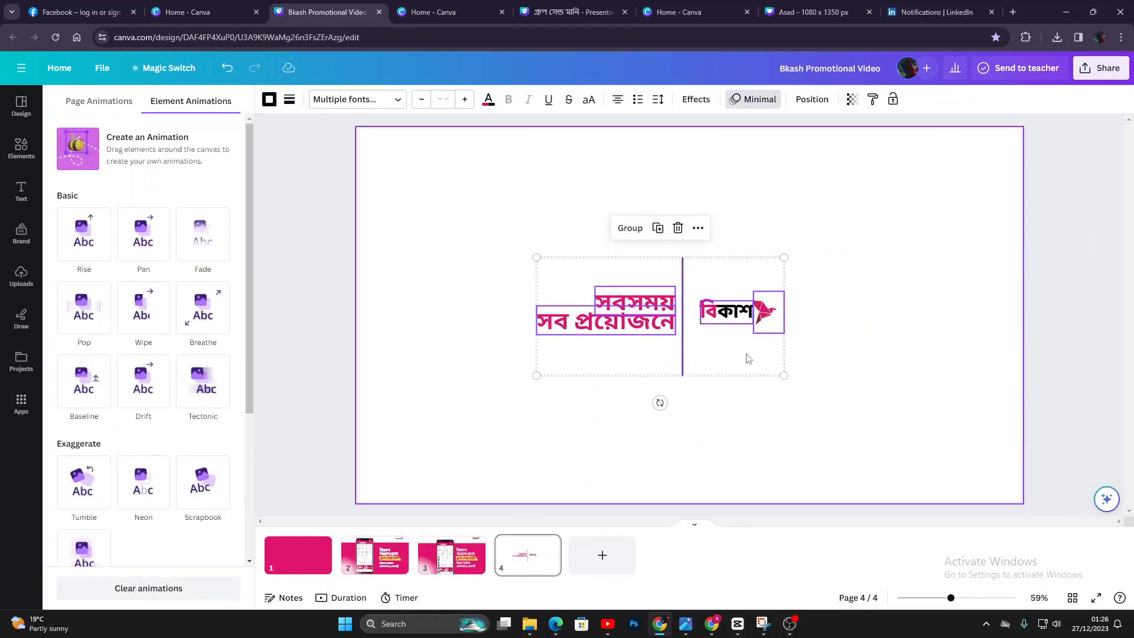
{"action": "left_click", "coordinate": [816, 12]}
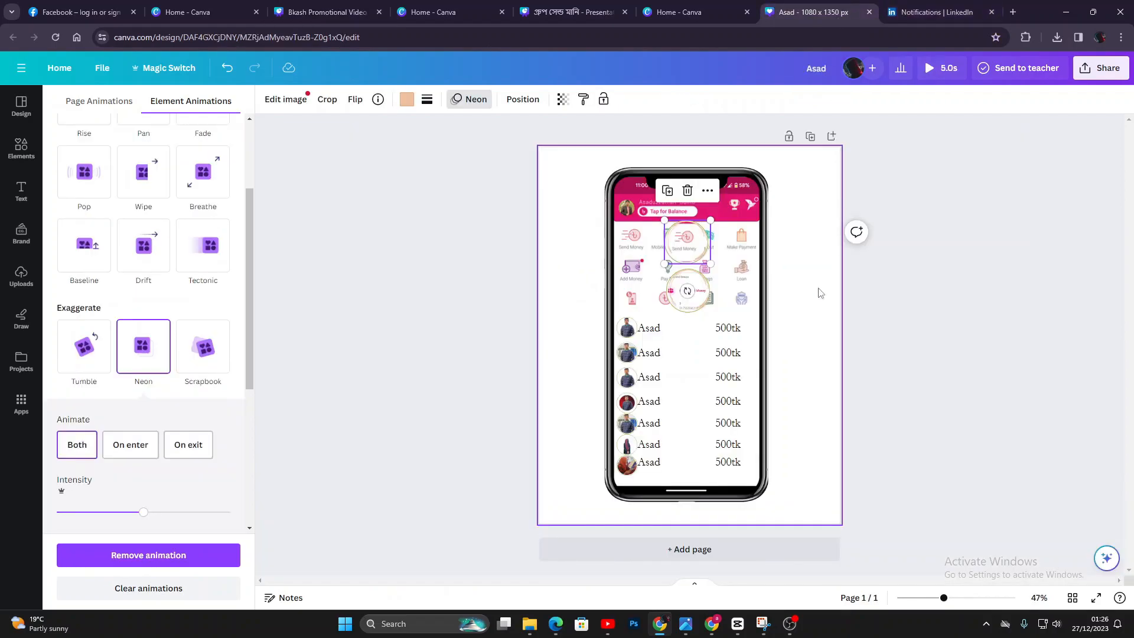
{"action": "left_click", "coordinate": [572, 12]}
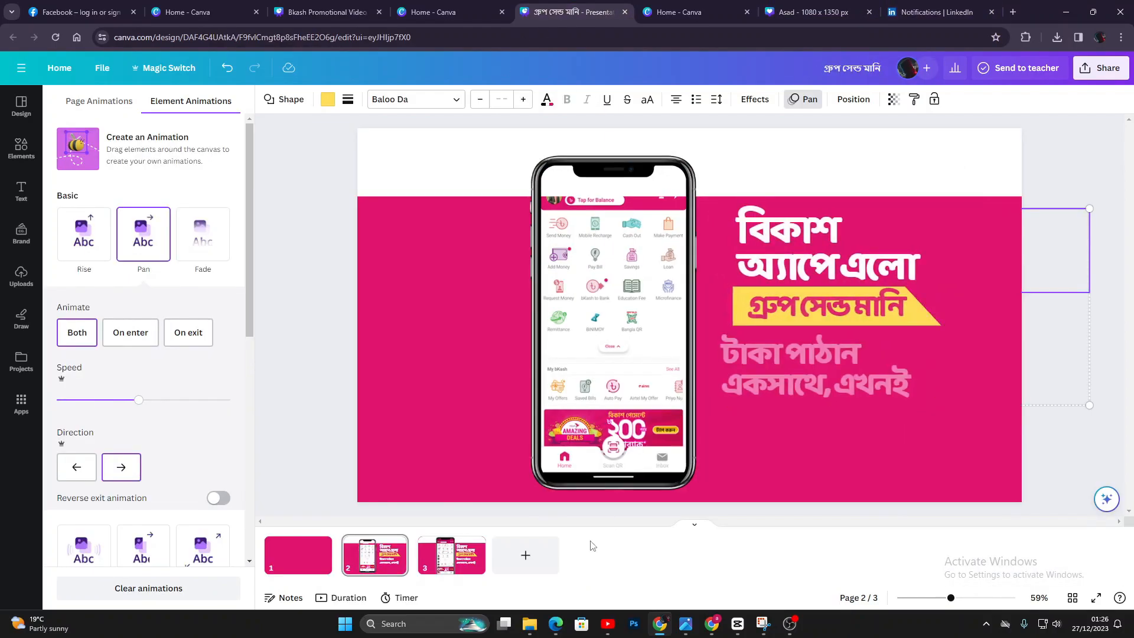
Add a fourth page and make its background white.
{"action": "left_click", "coordinate": [525, 555]}
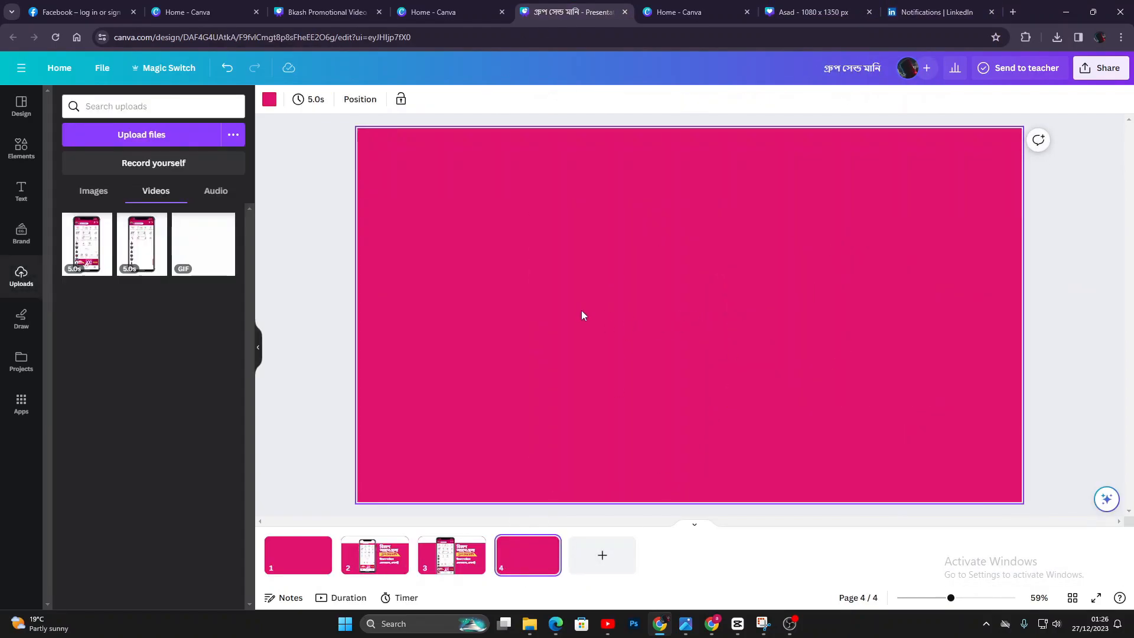
{"action": "left_click", "coordinate": [269, 100]}
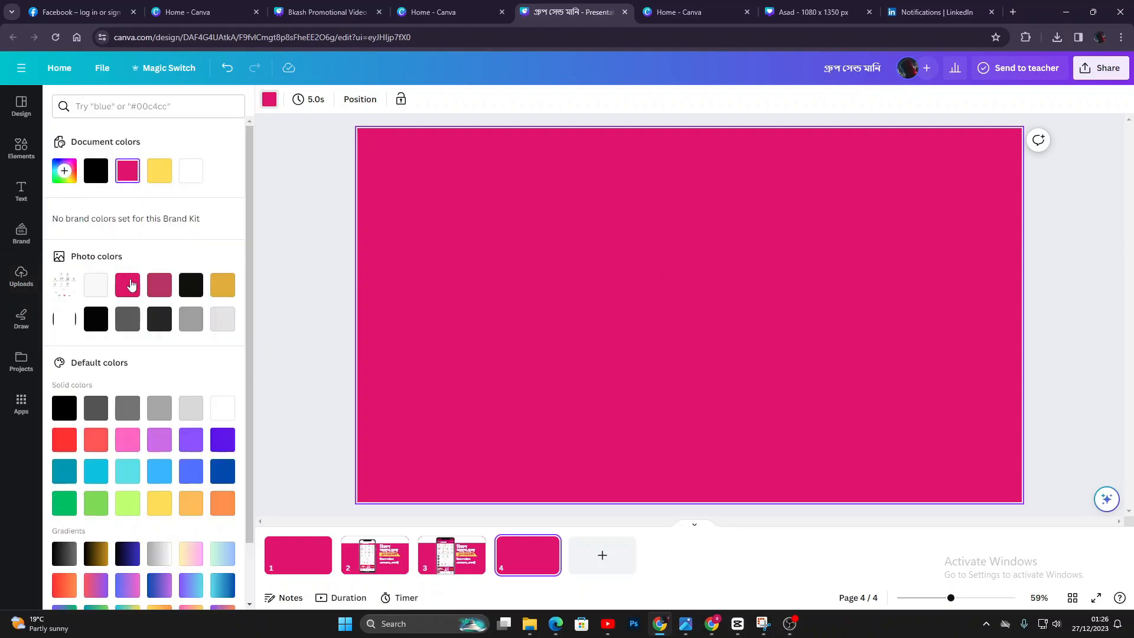
{"action": "left_click", "coordinate": [191, 171]}
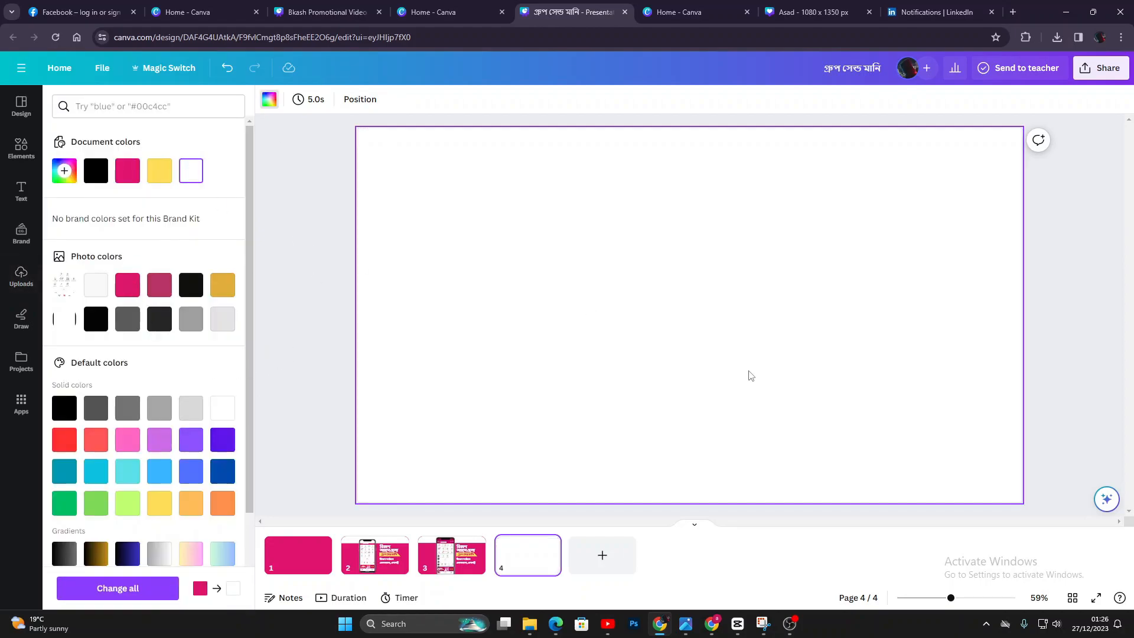
Paste the copied slogan, divider line and বিকাশ logo onto page 4.
{"action": "key", "text": "ctrl+v"}
{"action": "left_click", "coordinate": [896, 382]}
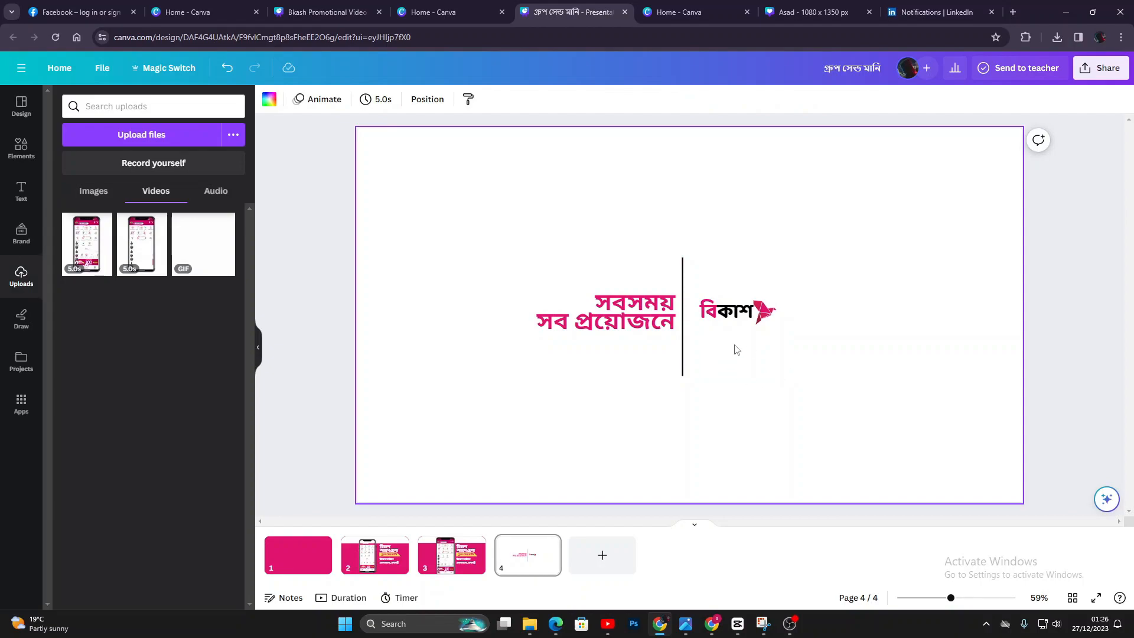
{"action": "left_click", "coordinate": [714, 321]}
{"action": "left_click", "coordinate": [762, 319]}
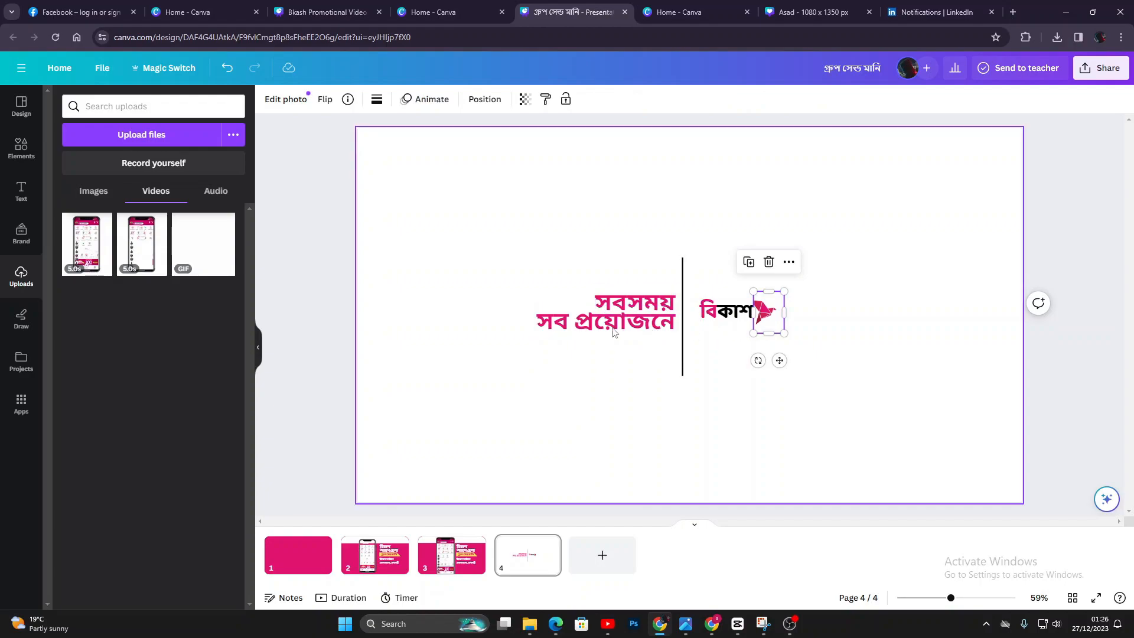
{"action": "left_click", "coordinate": [916, 404]}
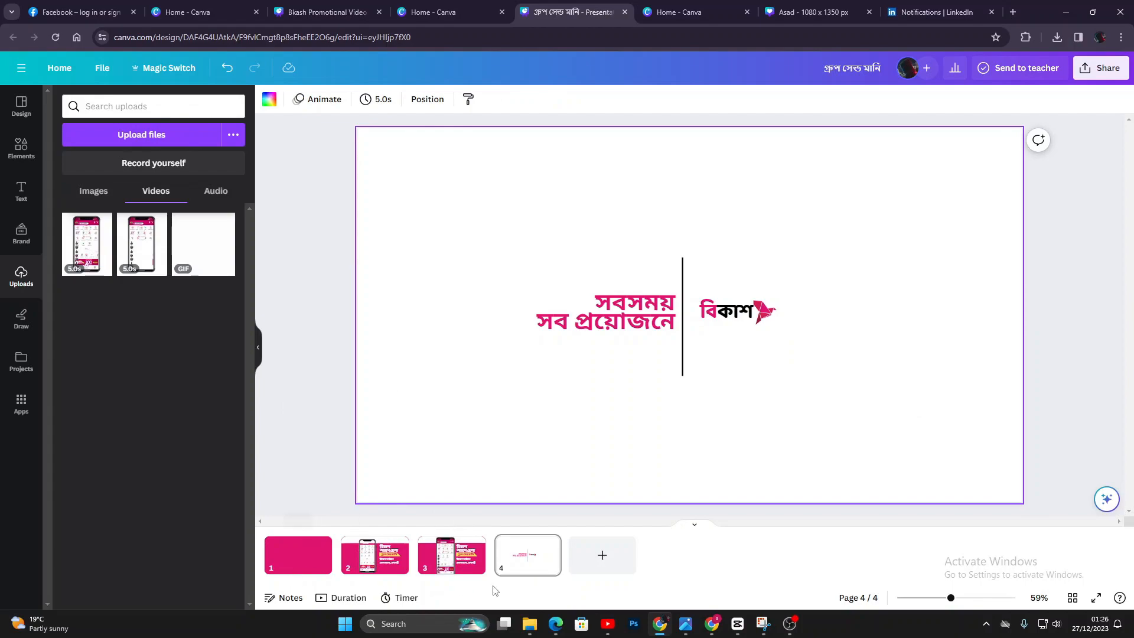
Show the page durations and apply the Wipe animation to the slogan, divider line and logo on page 4.
{"action": "left_click", "coordinate": [348, 602]}
{"action": "left_click", "coordinate": [284, 554]}
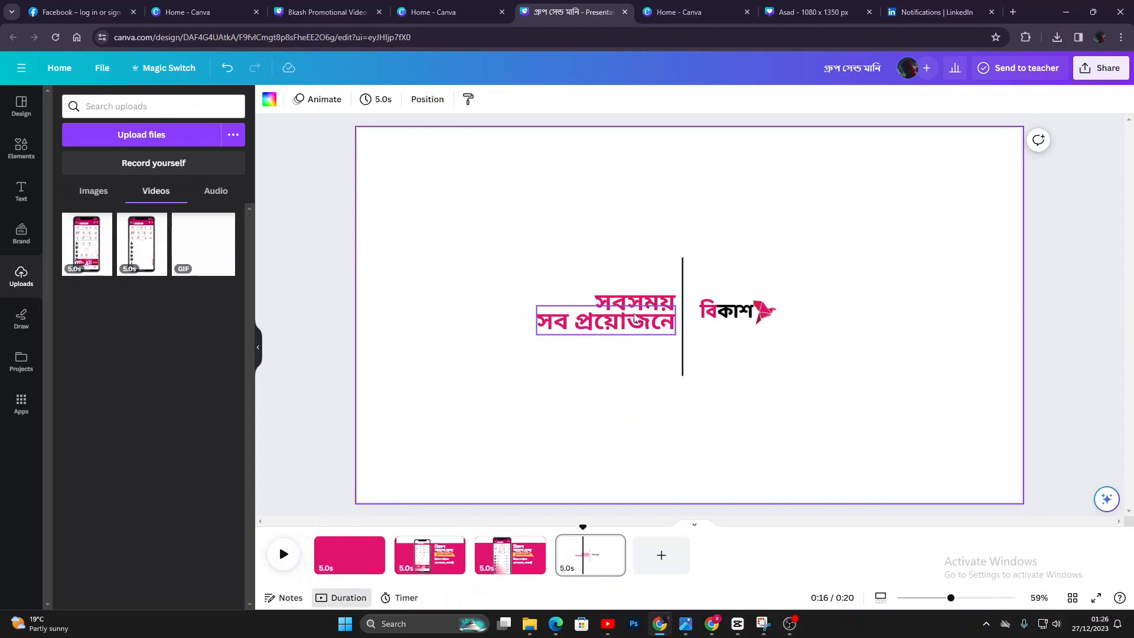
{"action": "left_click", "coordinate": [630, 314]}
{"action": "left_click", "coordinate": [794, 354]}
{"action": "left_click_drag", "start_coordinate": [794, 369], "coordinate": [469, 157]}
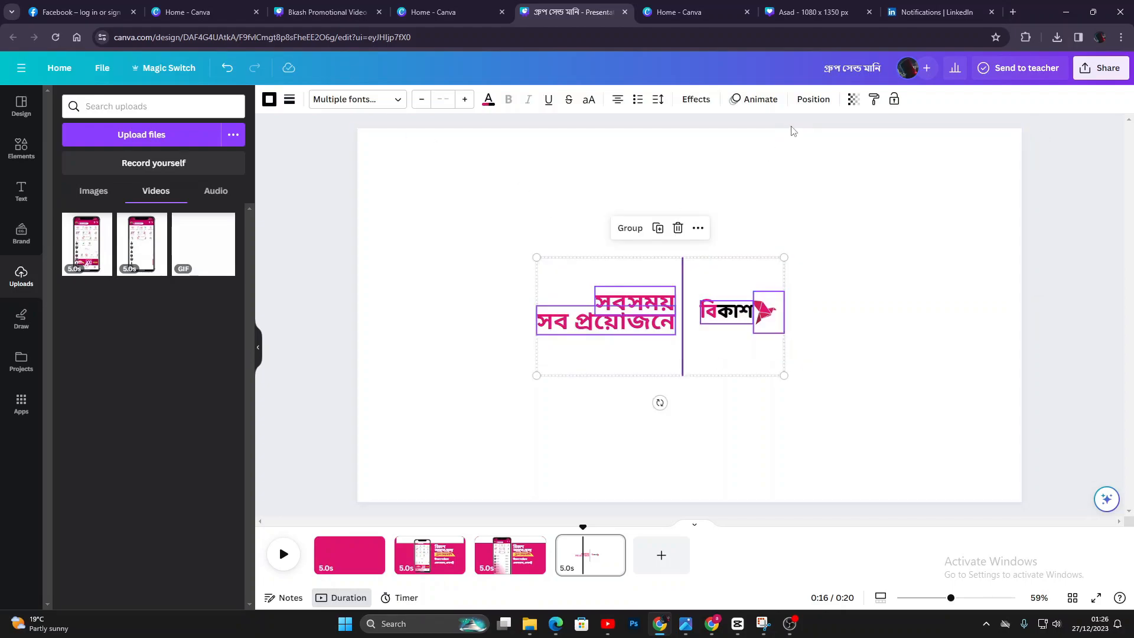
{"action": "left_click", "coordinate": [756, 99]}
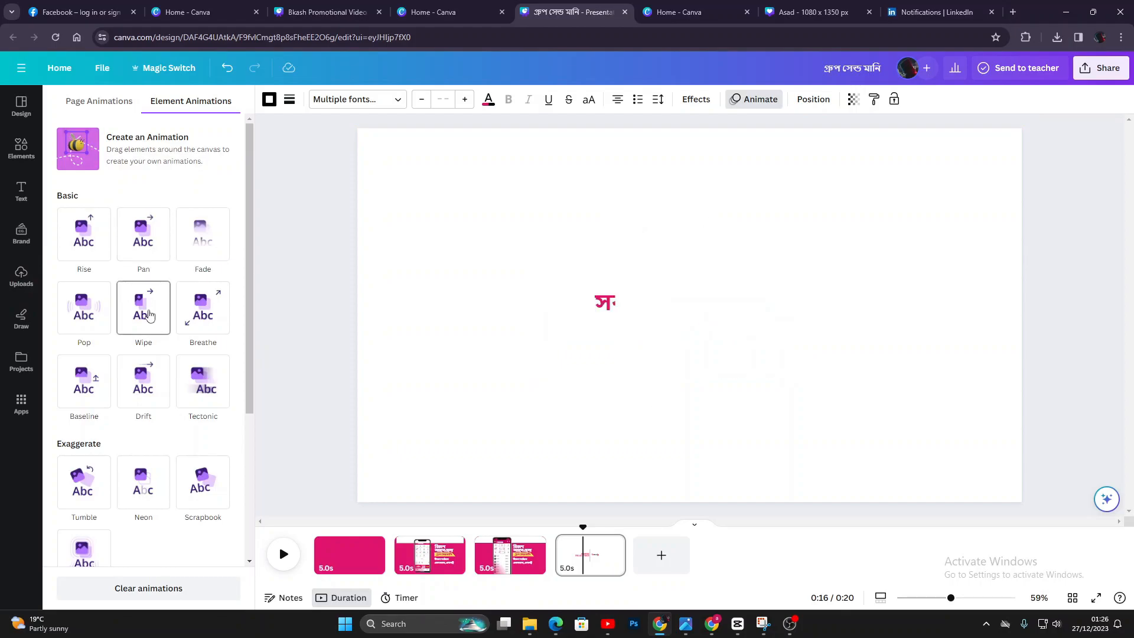
{"action": "left_click", "coordinate": [149, 314]}
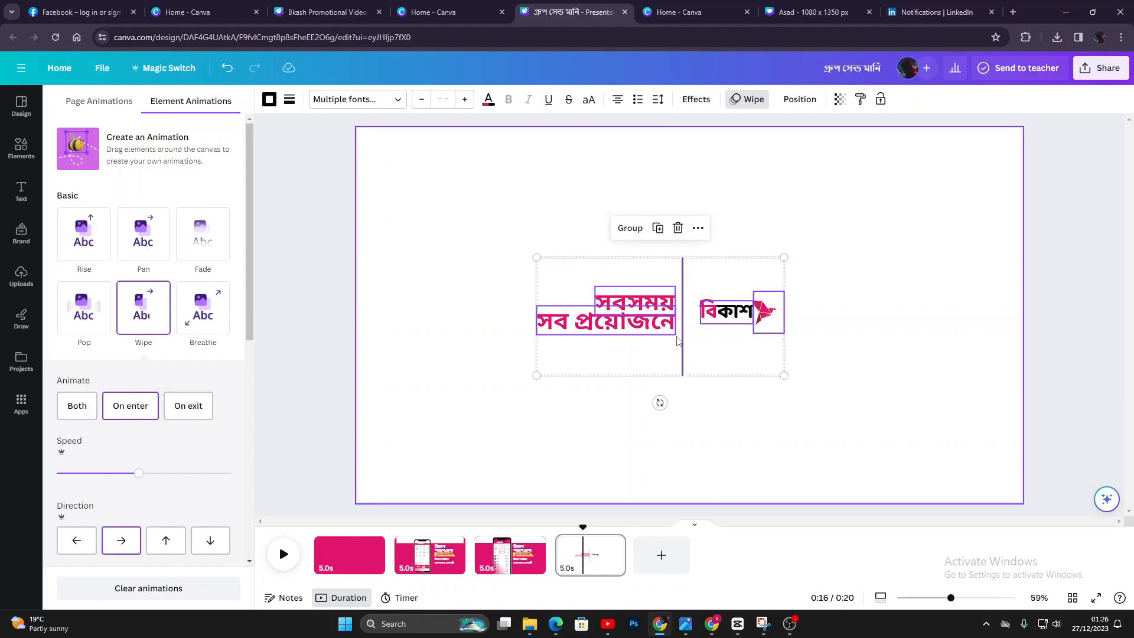
Shorten page 1 to 1.2 seconds and page 2 to 2.8 seconds.
{"action": "left_click_drag", "start_coordinate": [588, 526], "coordinate": [319, 526]}
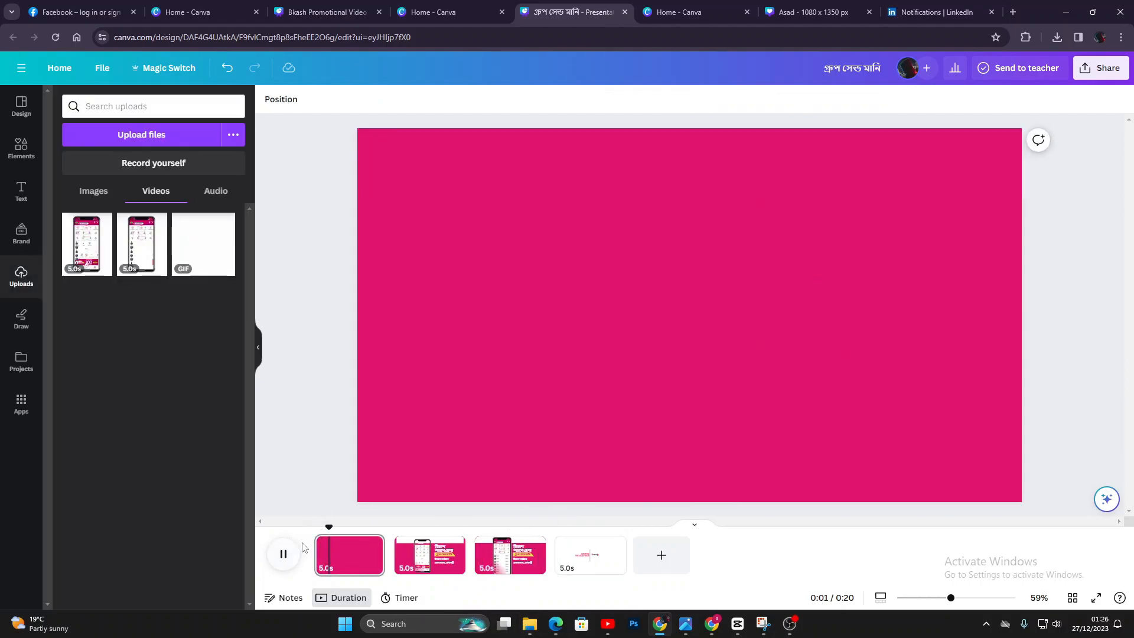
{"action": "left_click_drag", "start_coordinate": [383, 555], "coordinate": [355, 555]}
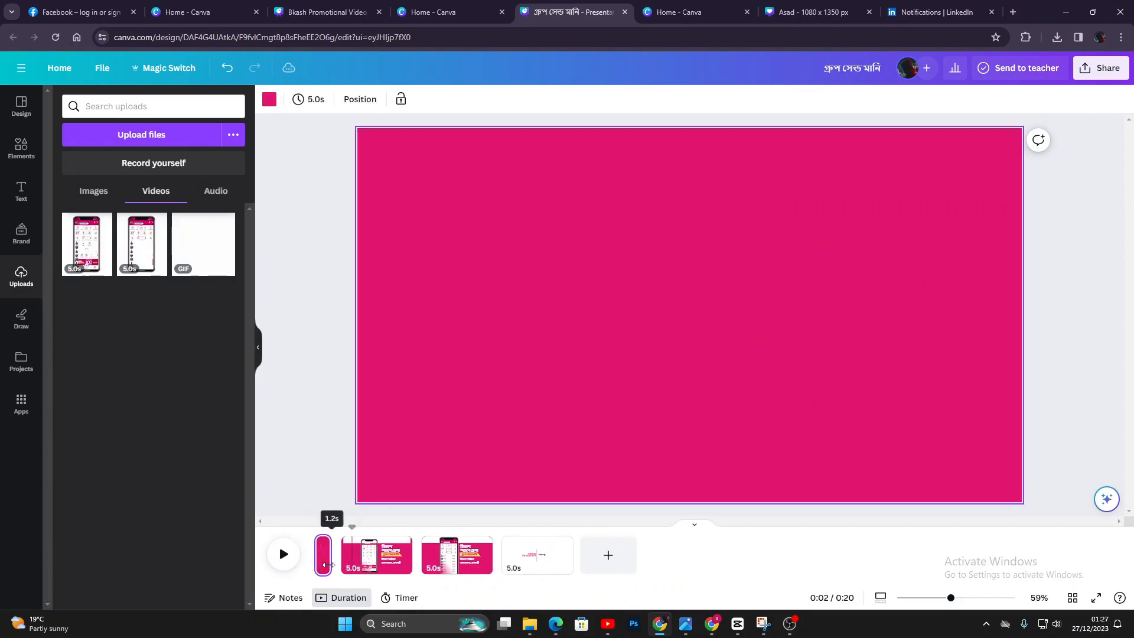
{"action": "left_click", "coordinate": [390, 555]}
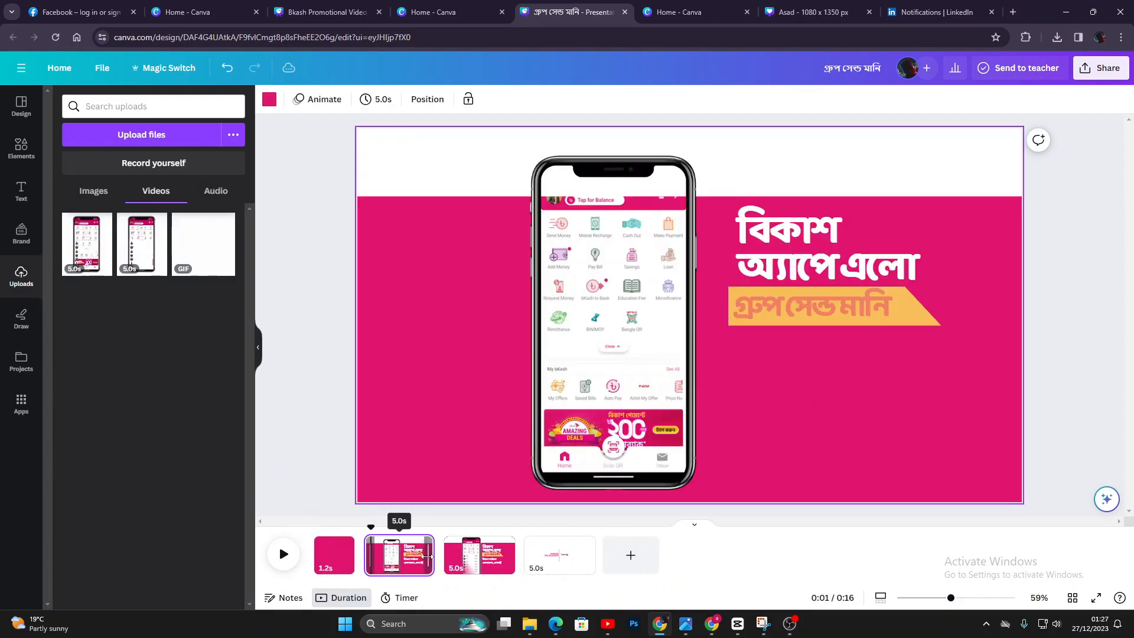
{"action": "left_click_drag", "start_coordinate": [433, 559], "coordinate": [418, 559]}
Shorten page 3 to 3.7 seconds and page 4 to 2.6 seconds.
{"action": "left_click", "coordinate": [449, 558]}
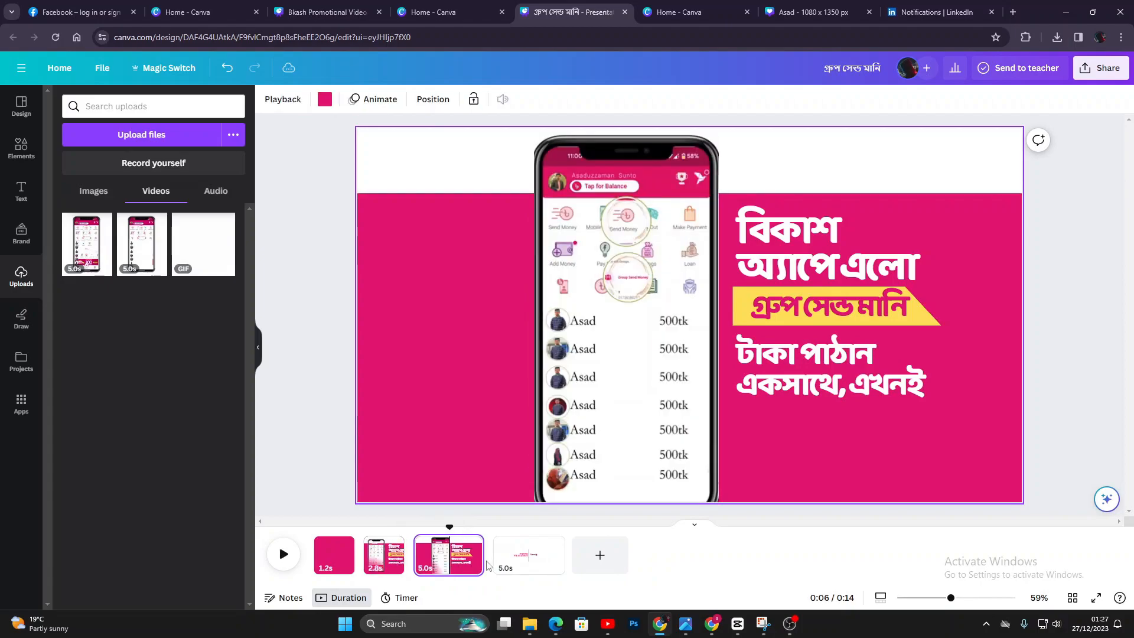
{"action": "left_click_drag", "start_coordinate": [484, 559], "coordinate": [468, 559]}
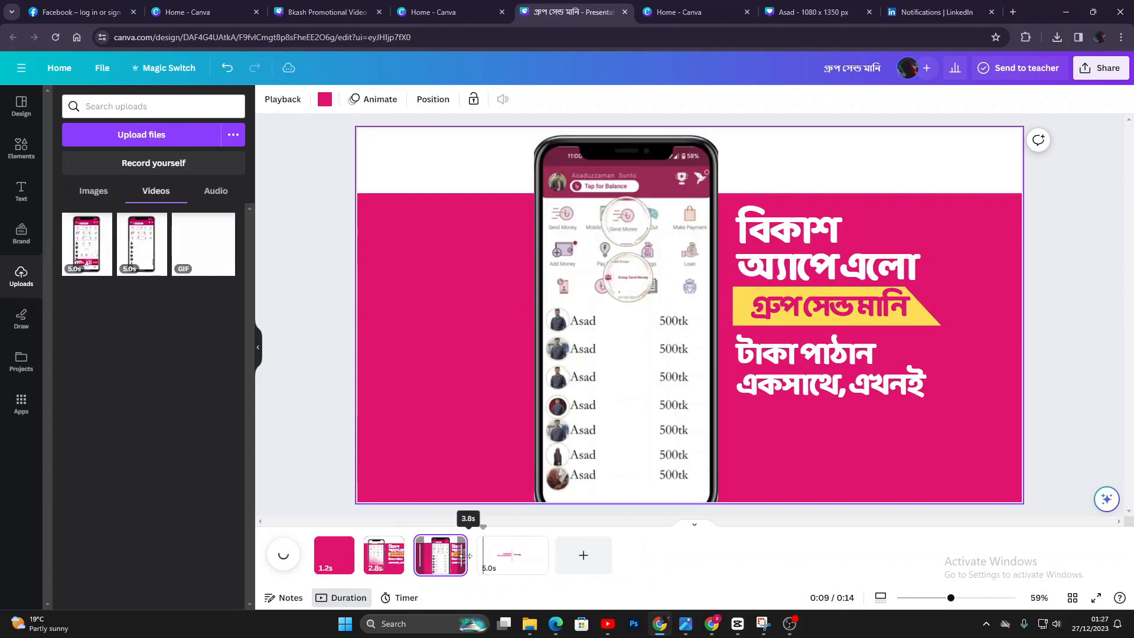
{"action": "left_click", "coordinate": [536, 566]}
{"action": "left_click_drag", "start_coordinate": [536, 566], "coordinate": [516, 561]}
Play the finished video through to its end and minimize the browser window.
{"action": "key", "text": "space"}
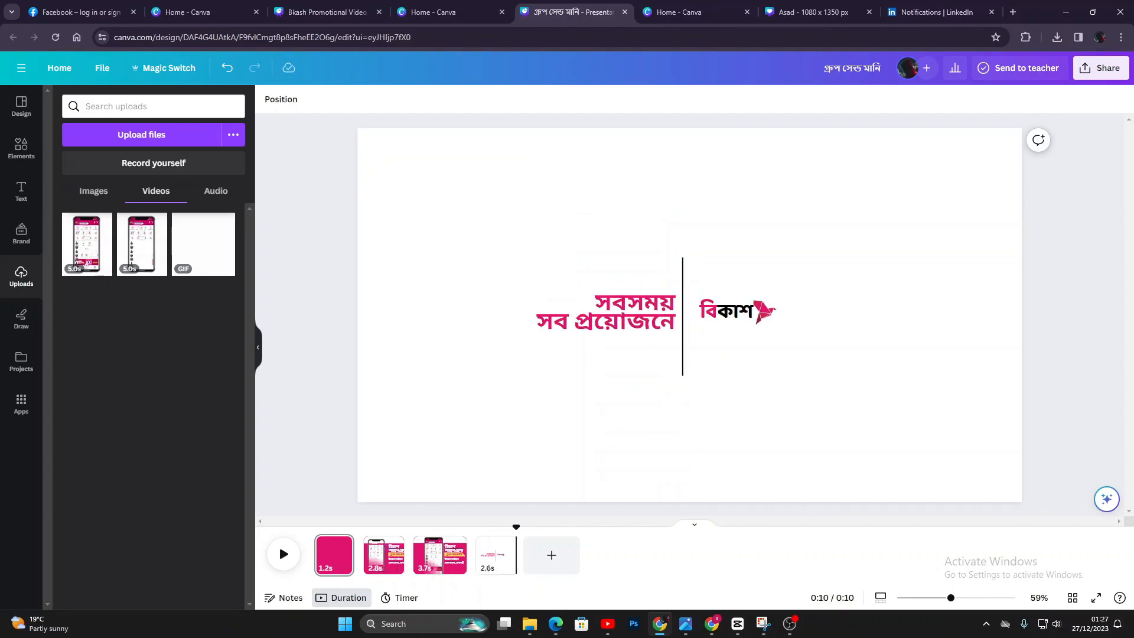
{"action": "left_click", "coordinate": [1066, 11]}
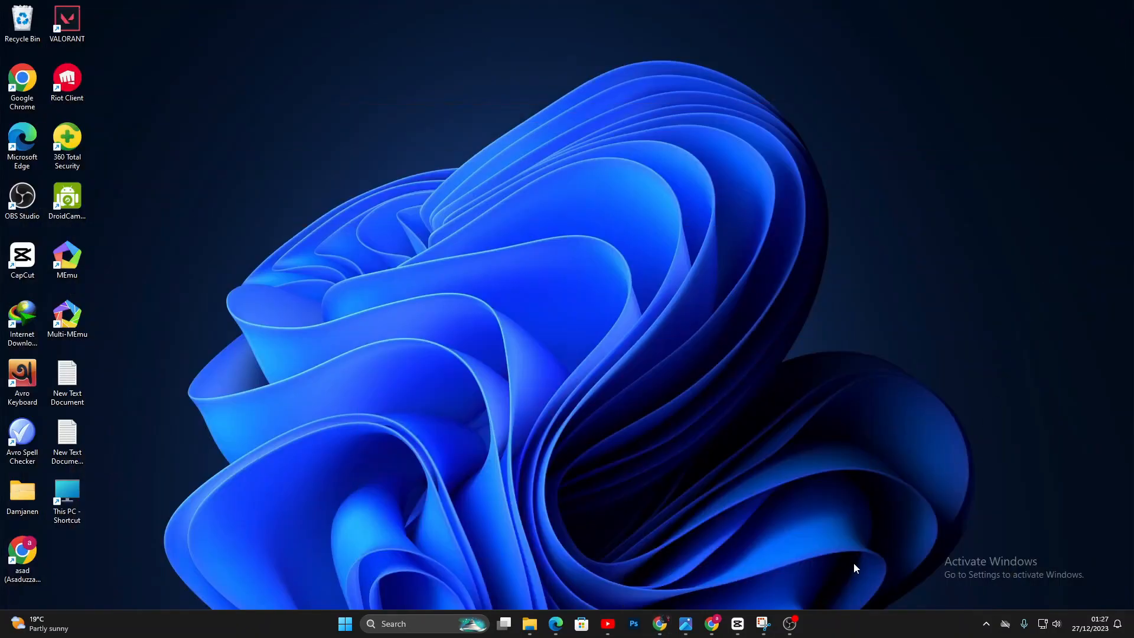